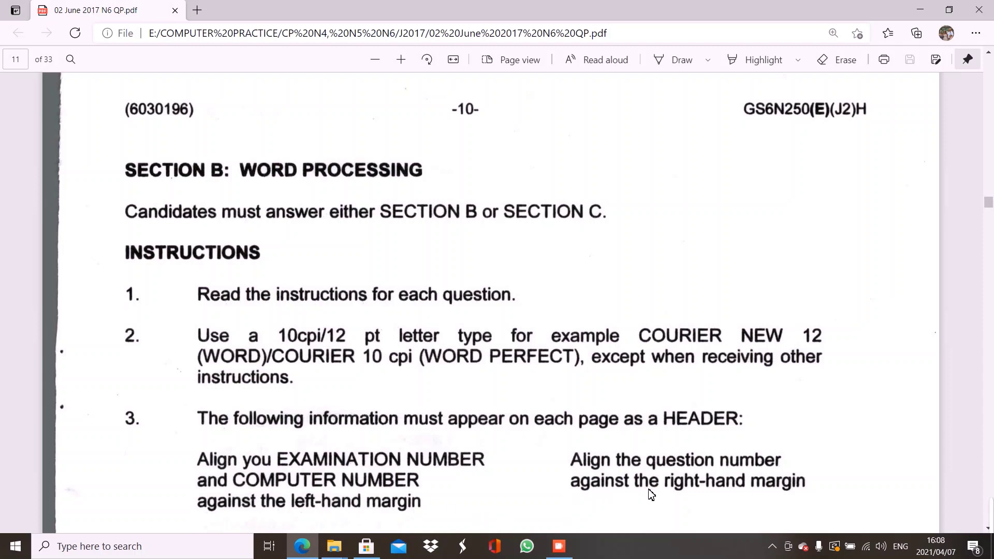
Scroll the June 2017 N6 exam paper down to Question 5's items 1–6, then open the Start menu
mouse_move(992, 530)
scroll(990, 213, "down", 5)
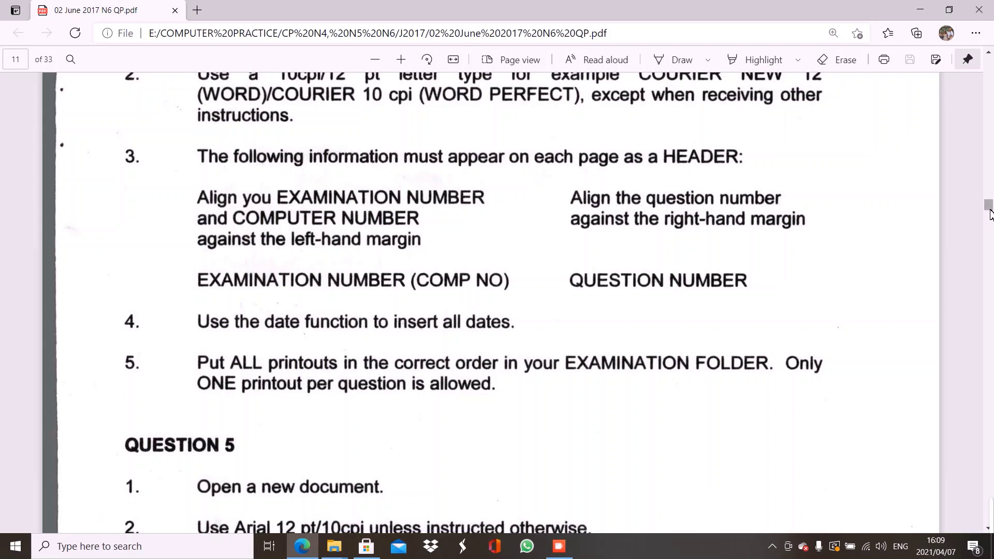
left_click_drag(990, 214, 990, 218)
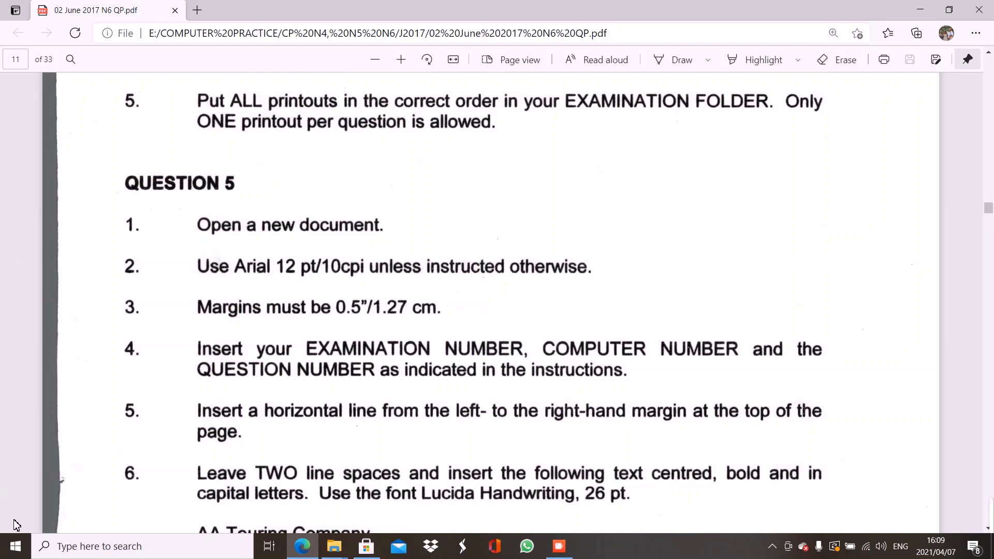
left_click(15, 550)
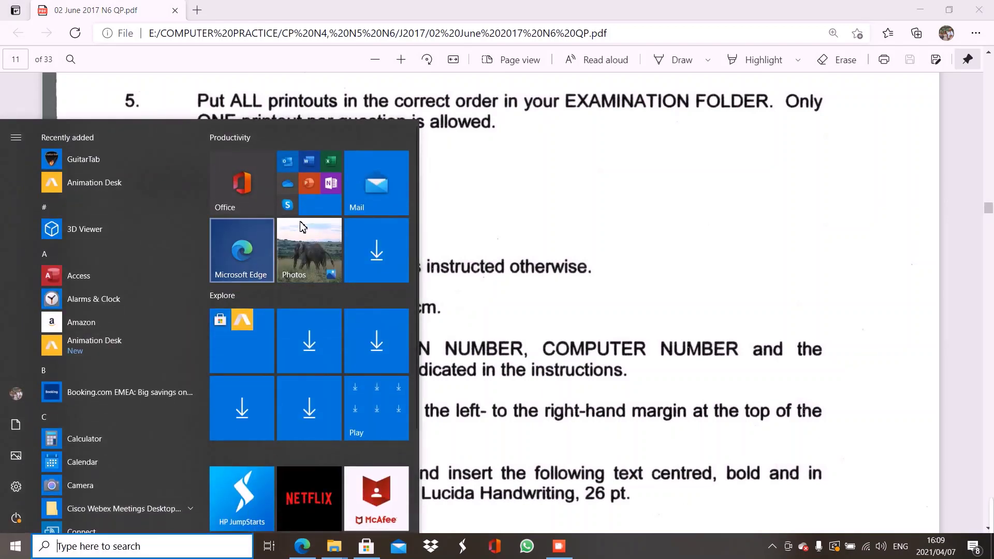
Launch Word from the Start menu's Office folder and create a blank document
left_click(318, 207)
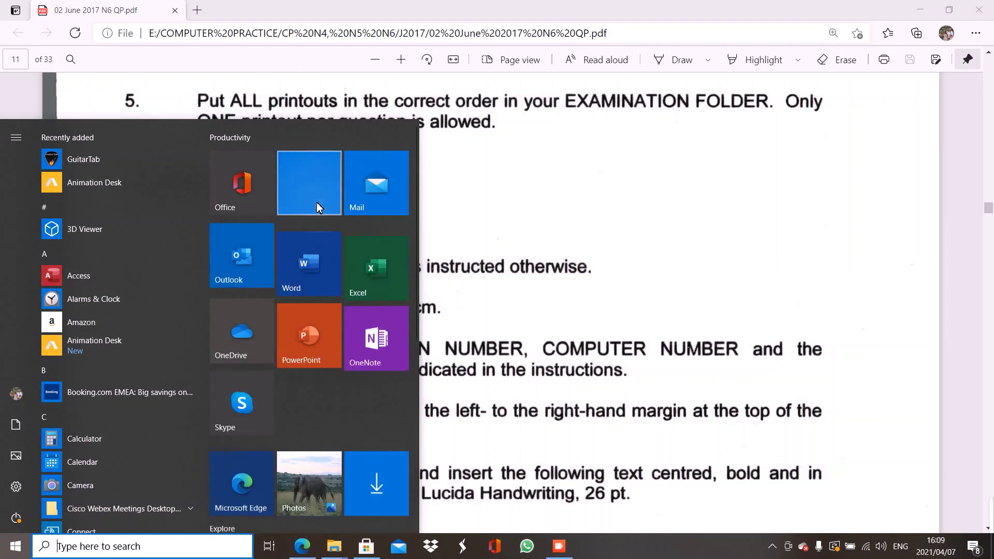
left_click(322, 280)
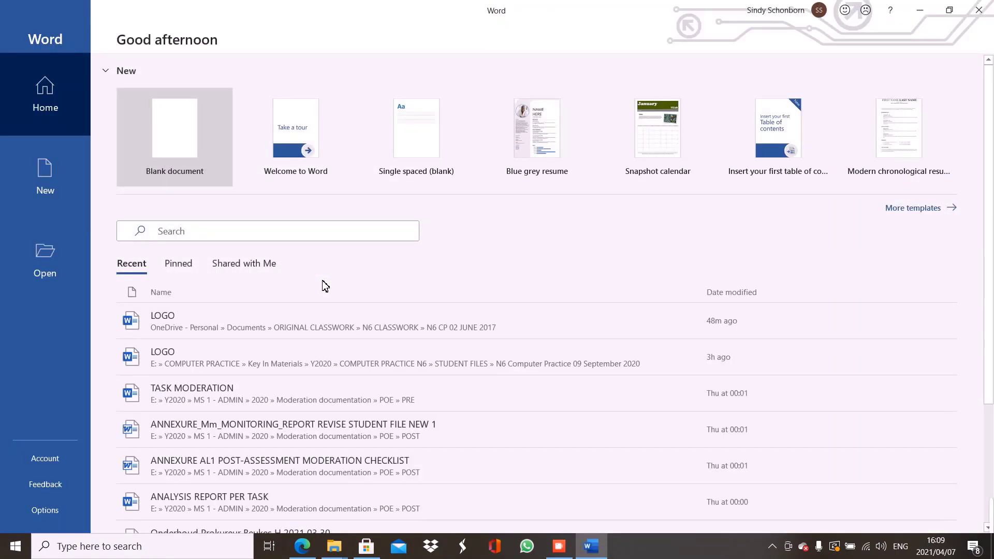
left_click(175, 142)
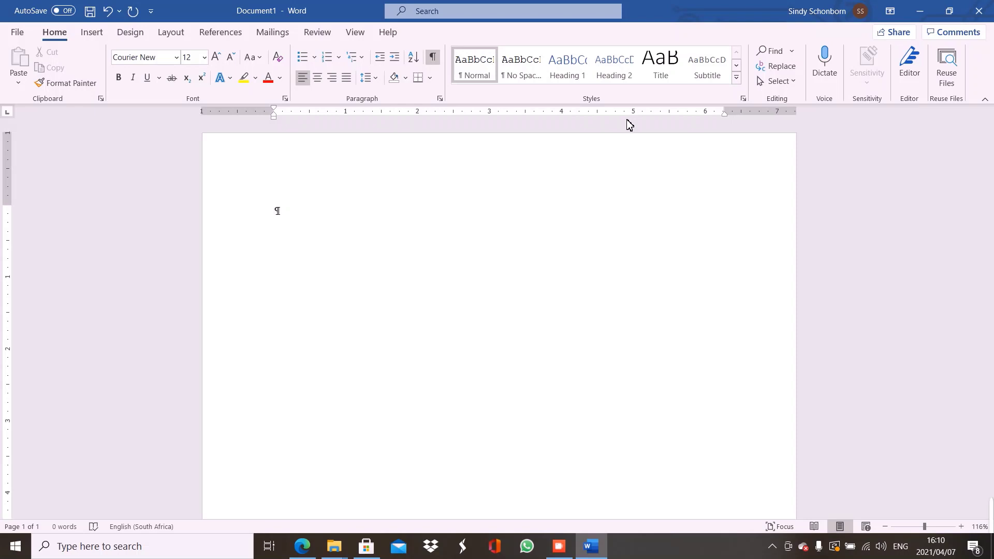
Check the exam paper and set Document1's font to Arial instead of Courier New
left_click(291, 551)
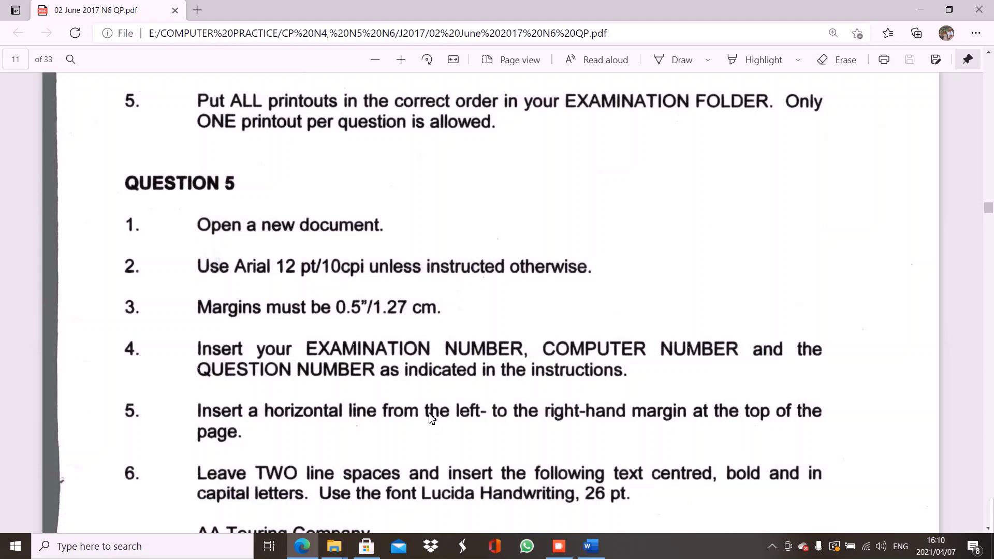
left_click(591, 547)
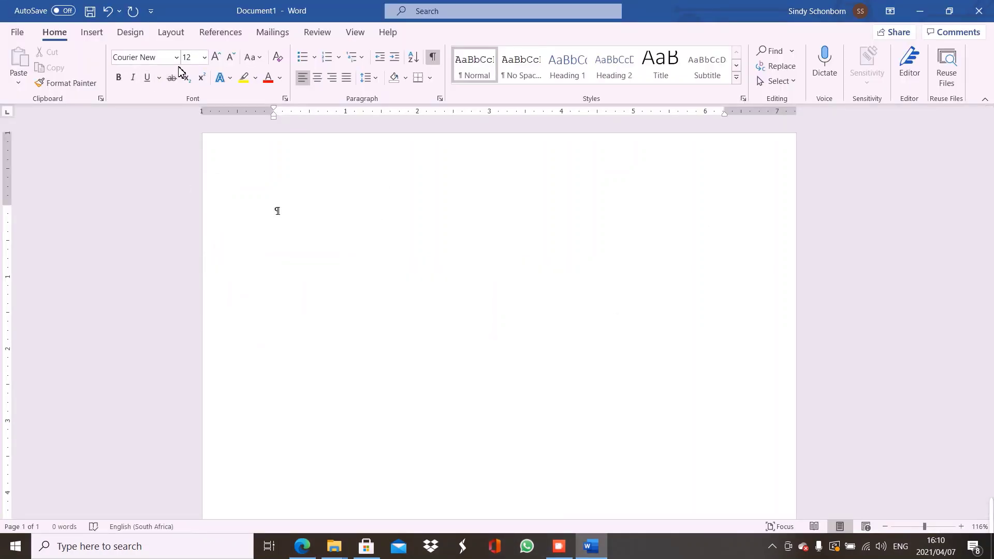
left_click(178, 59)
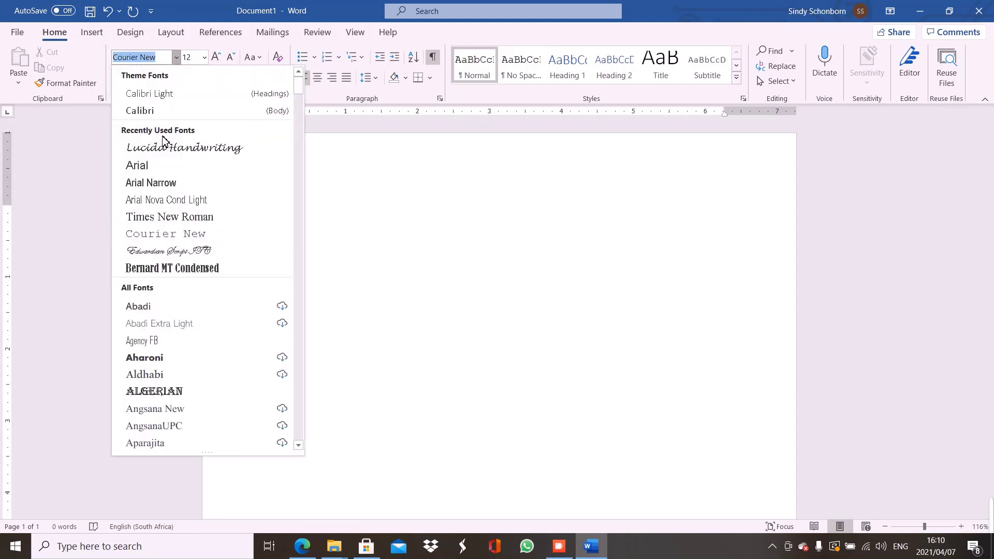
left_click(159, 165)
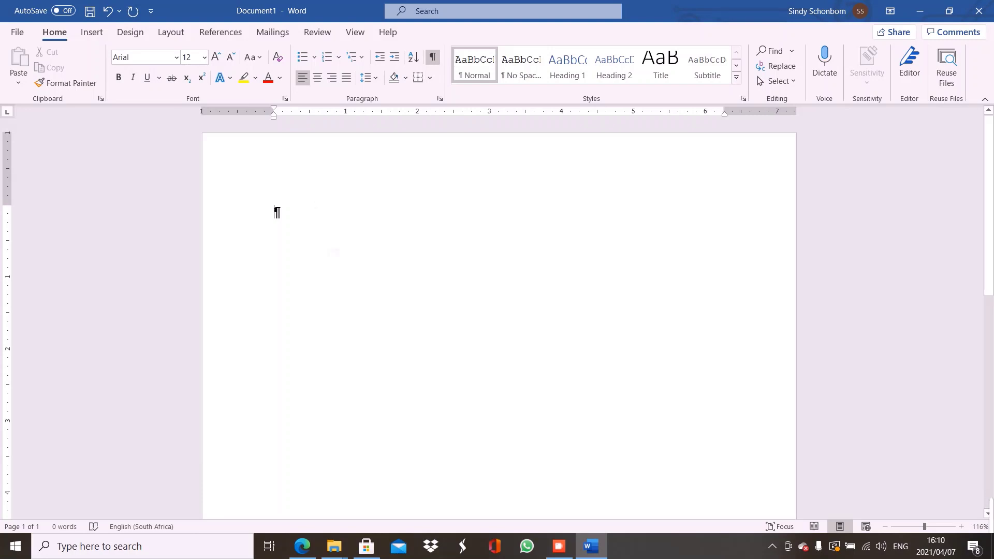
left_click(308, 552)
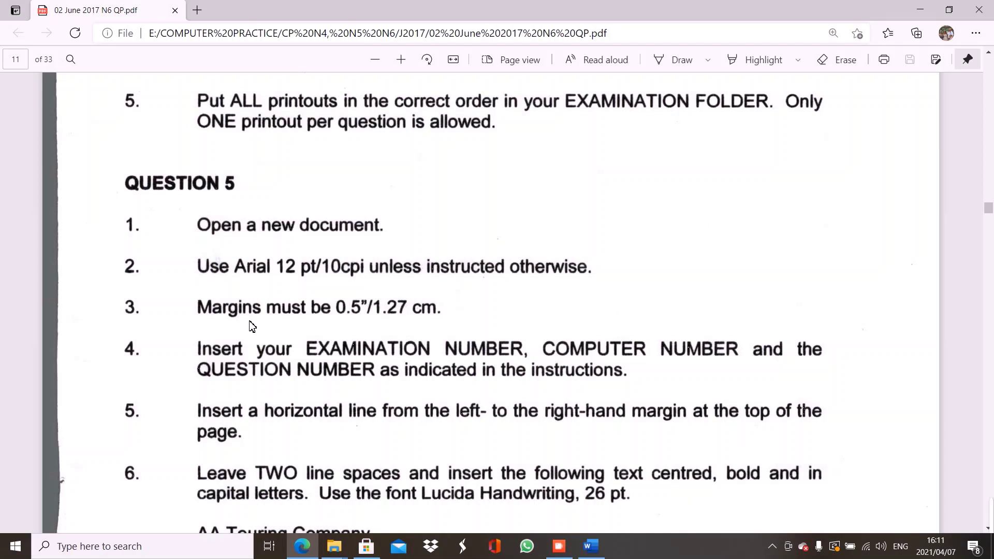
left_click(592, 554)
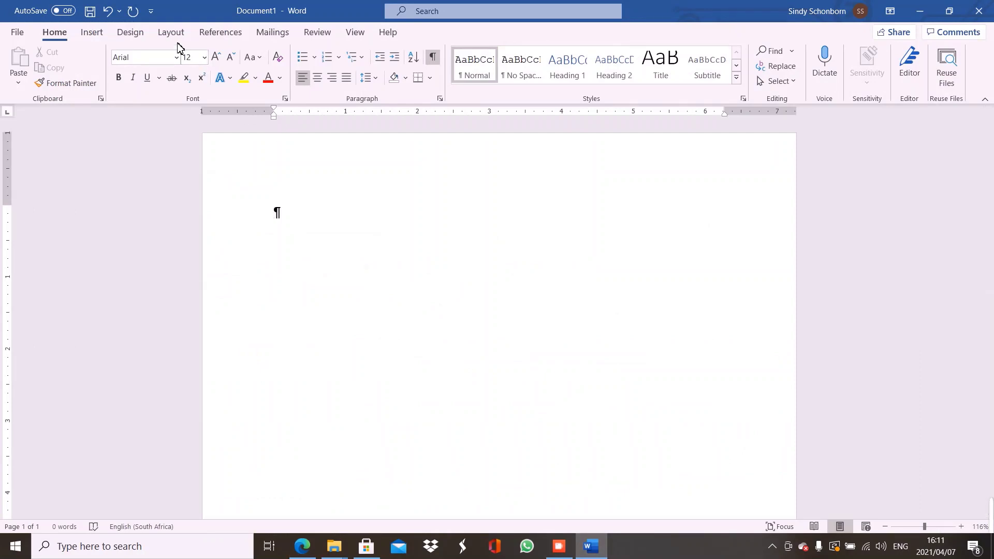
Apply Narrow 0.5-inch margins to Document1, then return to the exam paper in Edge
left_click(172, 34)
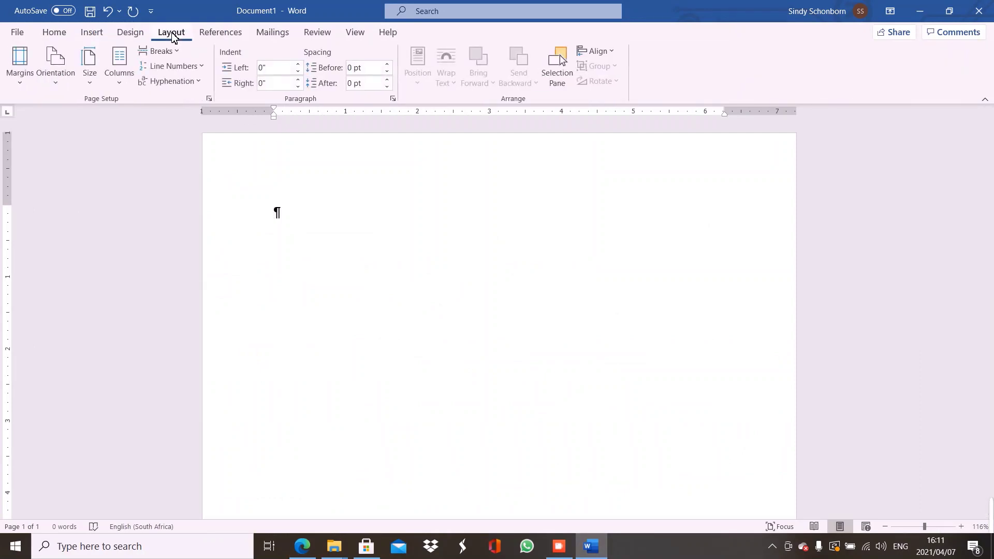
left_click(19, 58)
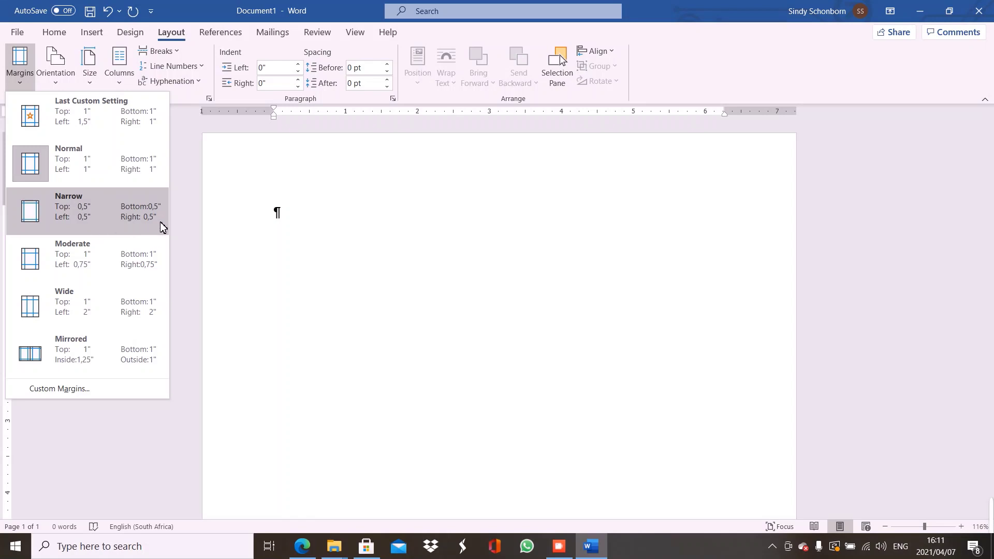
left_click(111, 209)
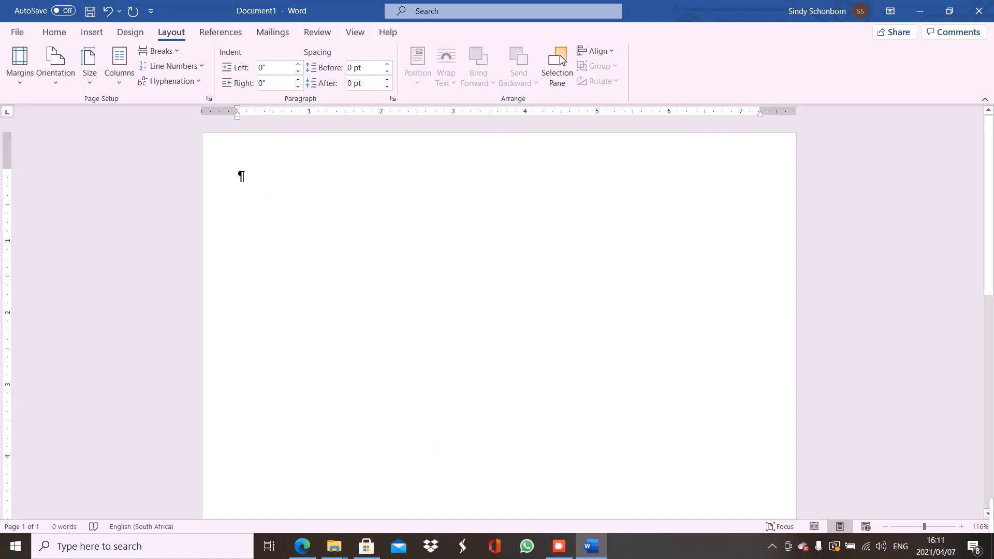
left_click(302, 548)
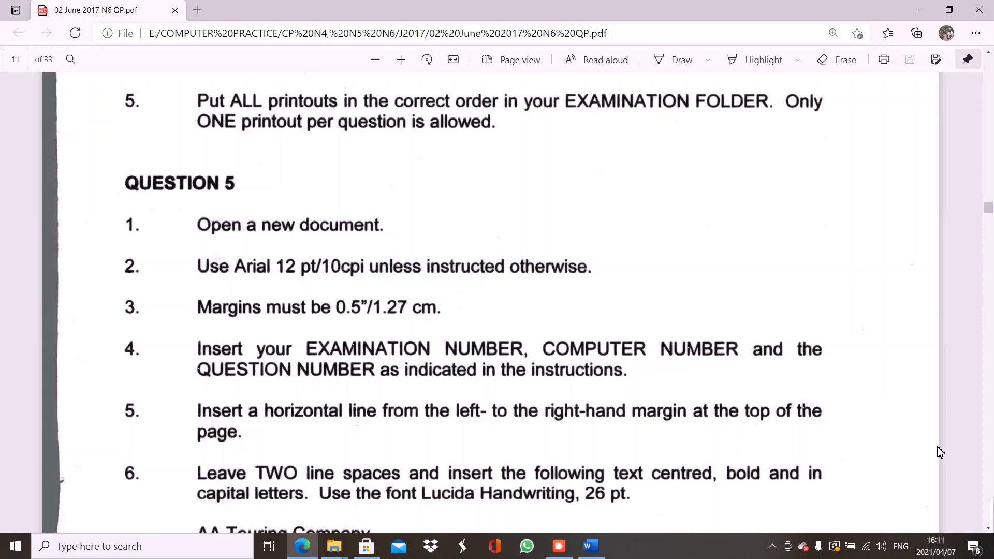
Reread the exam paper's header instructions and Question 5, then return to Word
mouse_move(975, 520)
scroll(989, 216, "down", 1)
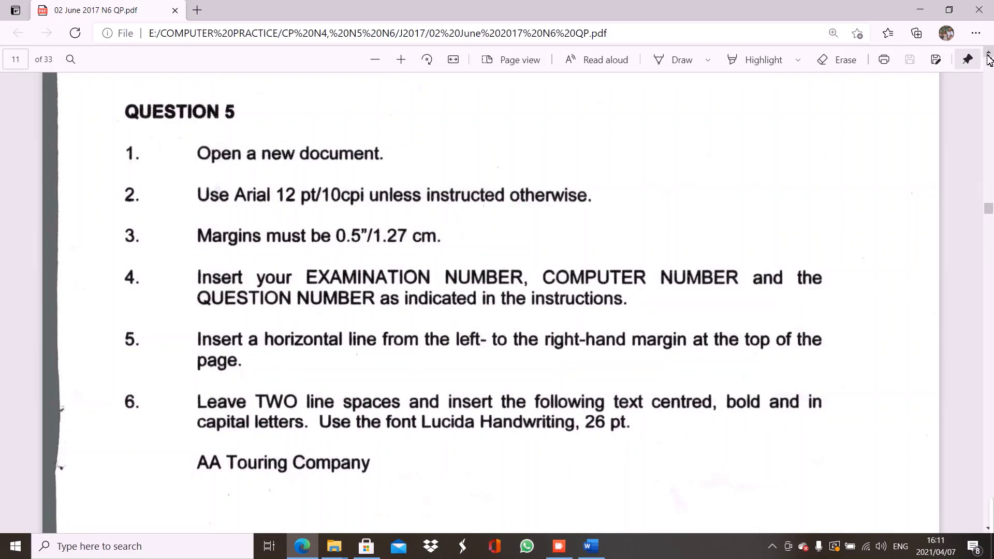
scroll(989, 60, "up", 7)
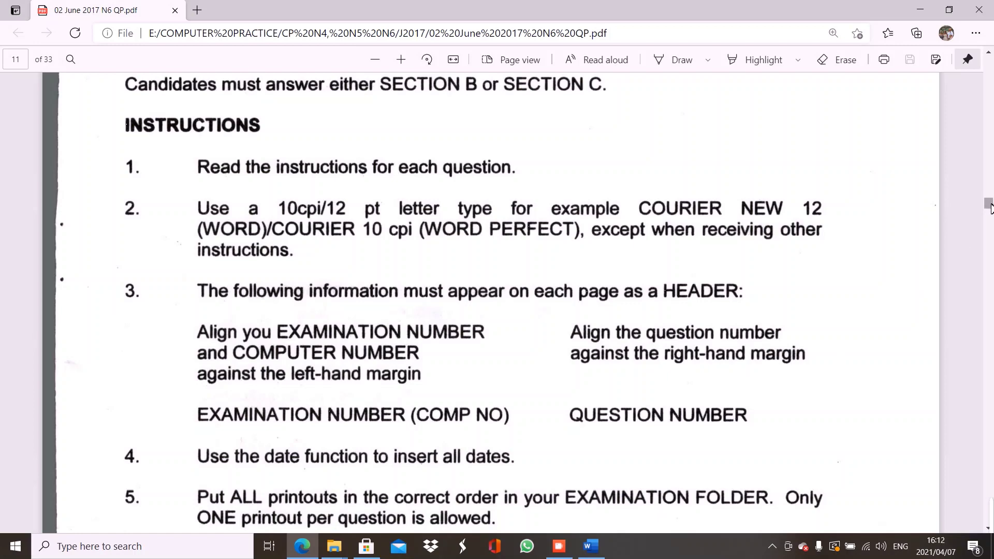
left_click_drag(991, 199, 992, 211)
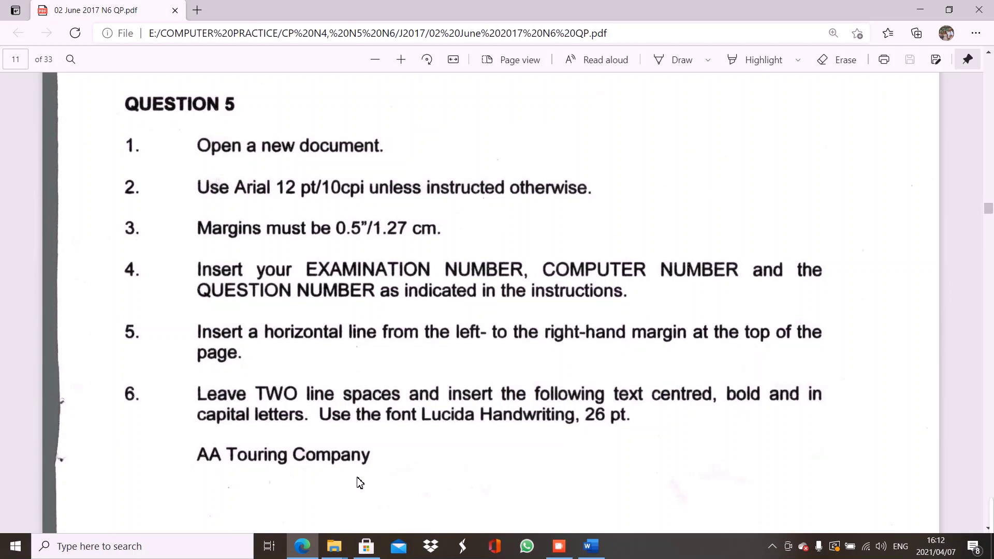
left_click(591, 546)
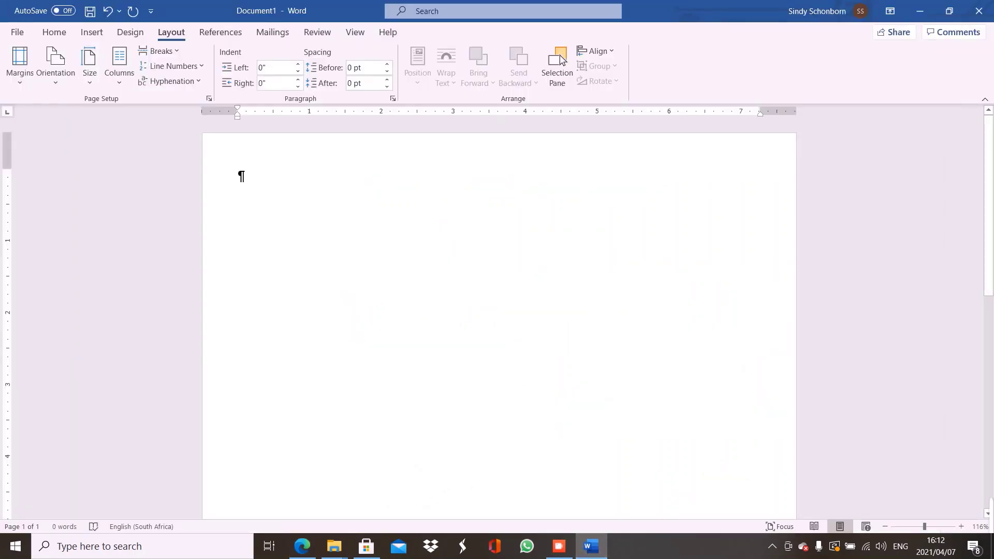
Look at the Insert > Header layouts without choosing one, then edit the header directly
left_click(88, 35)
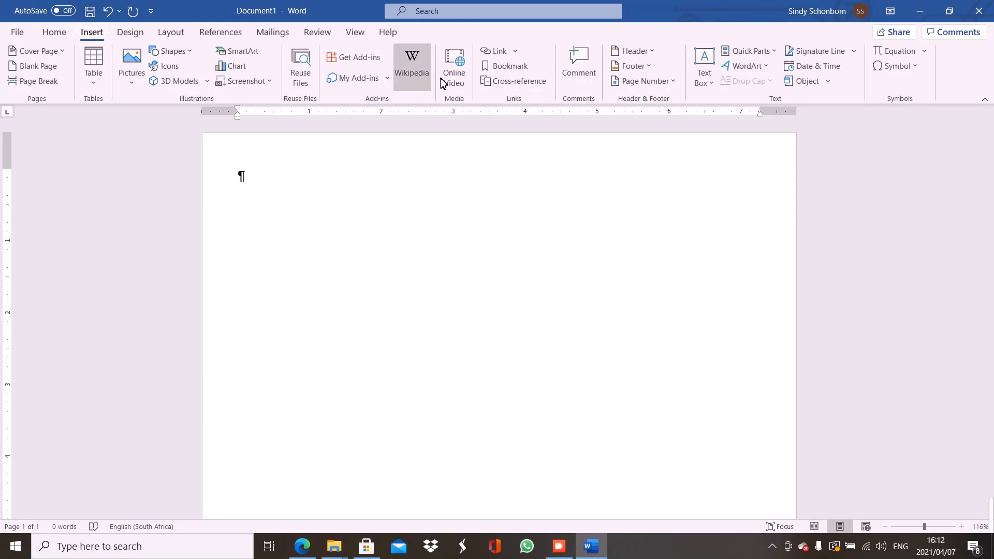
left_click(628, 56)
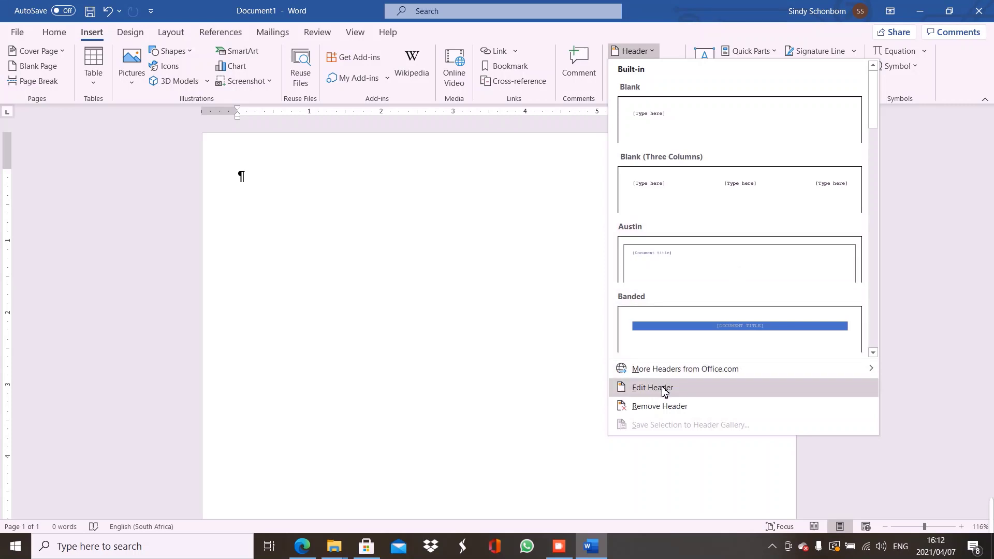
left_click(241, 333)
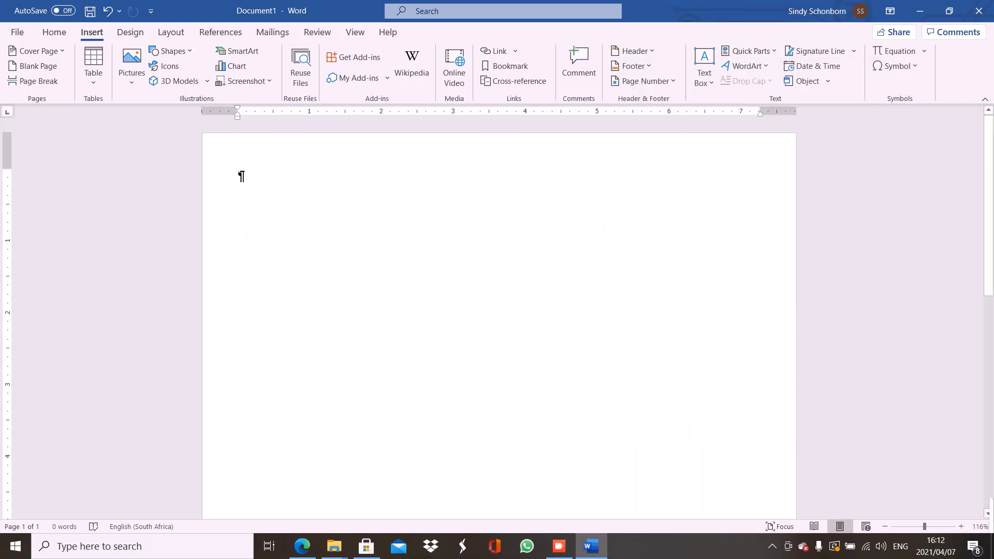
double_click(241, 175)
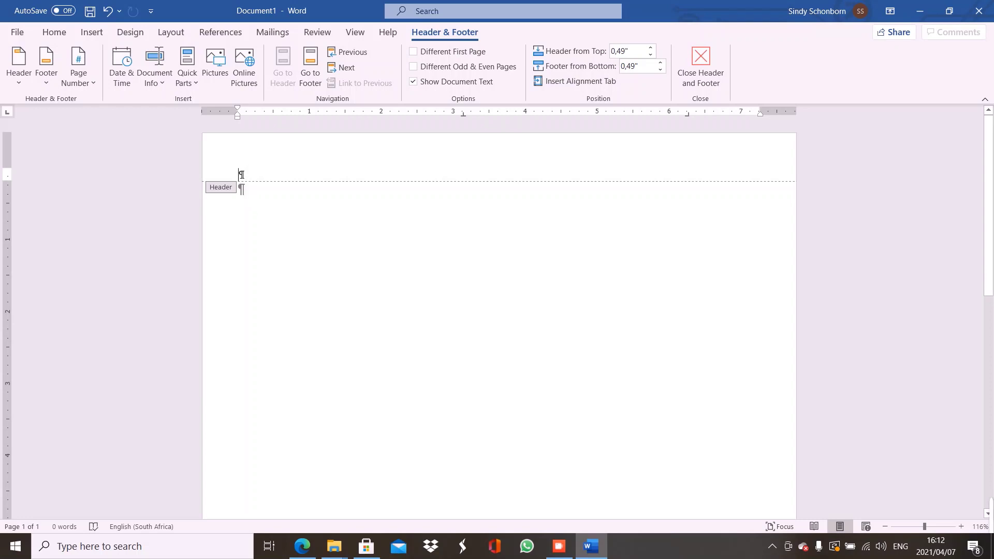
Show formatting marks and set the empty header paragraph's font to Arial
left_click(56, 34)
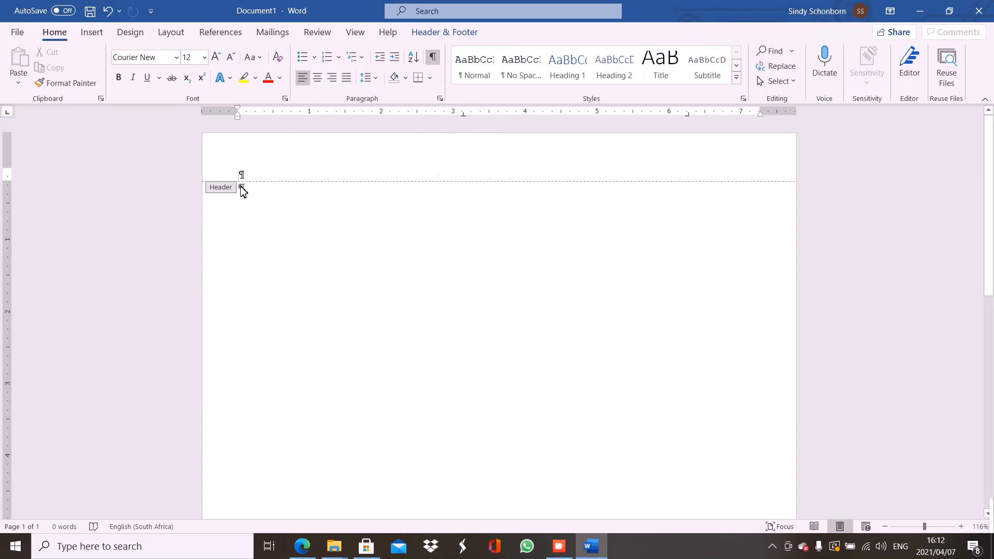
left_click(432, 58)
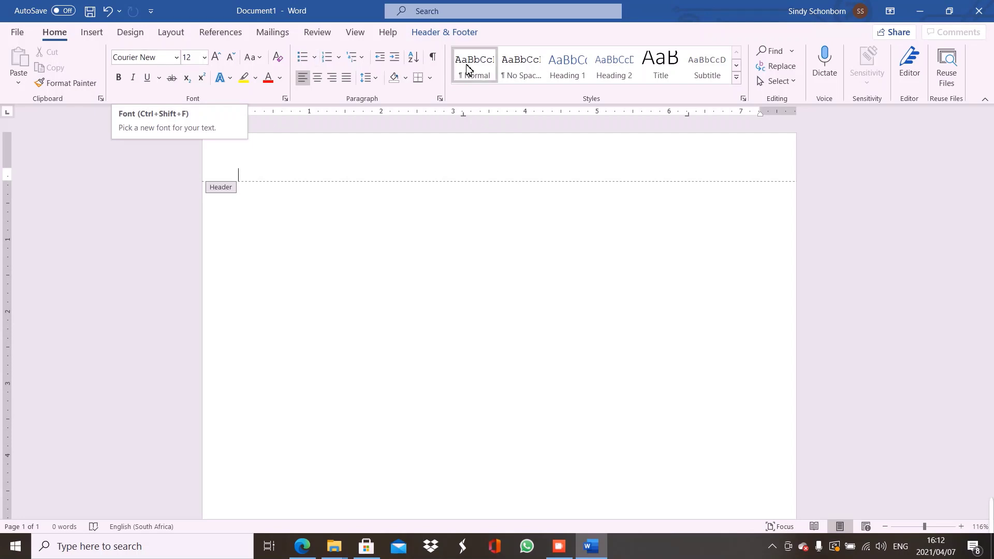
left_click(433, 58)
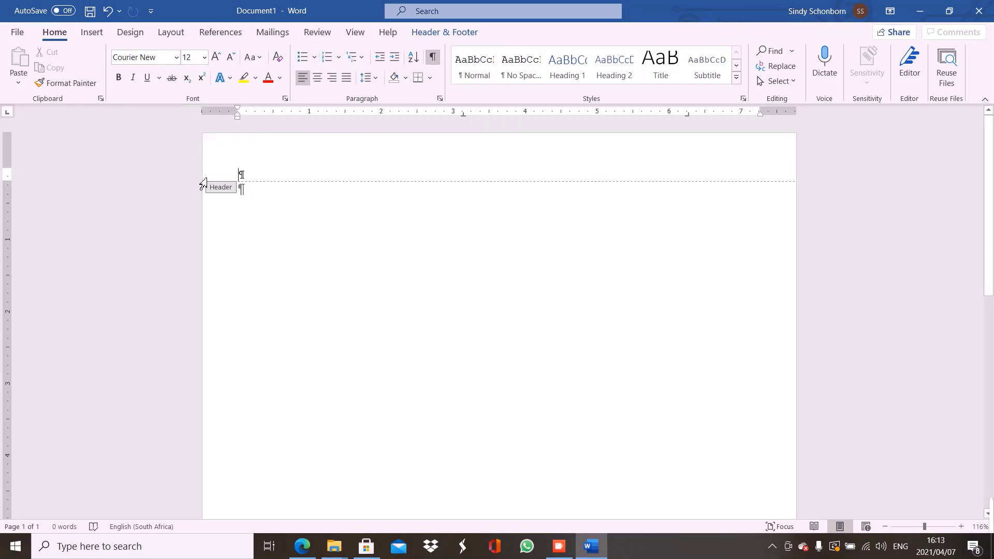
left_click(224, 180)
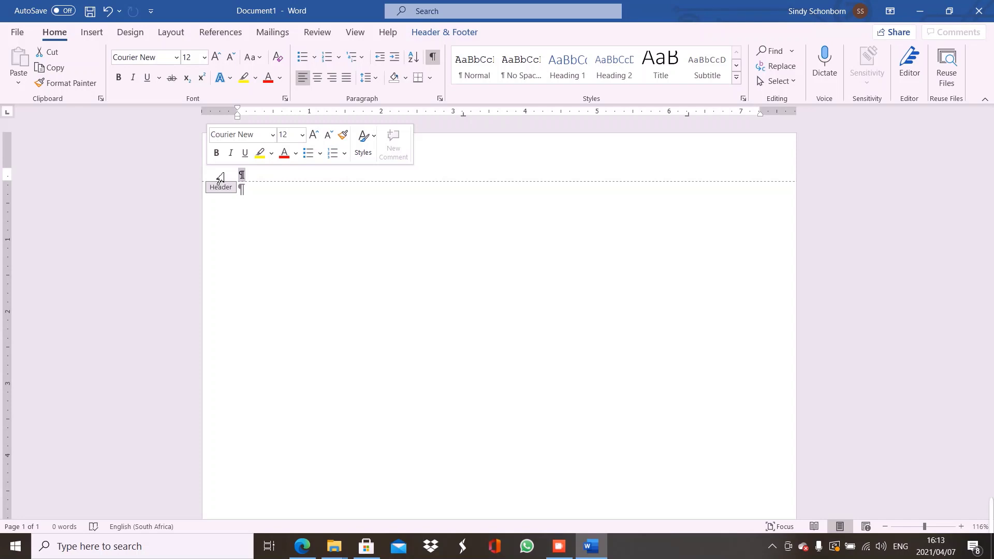
left_click(272, 135)
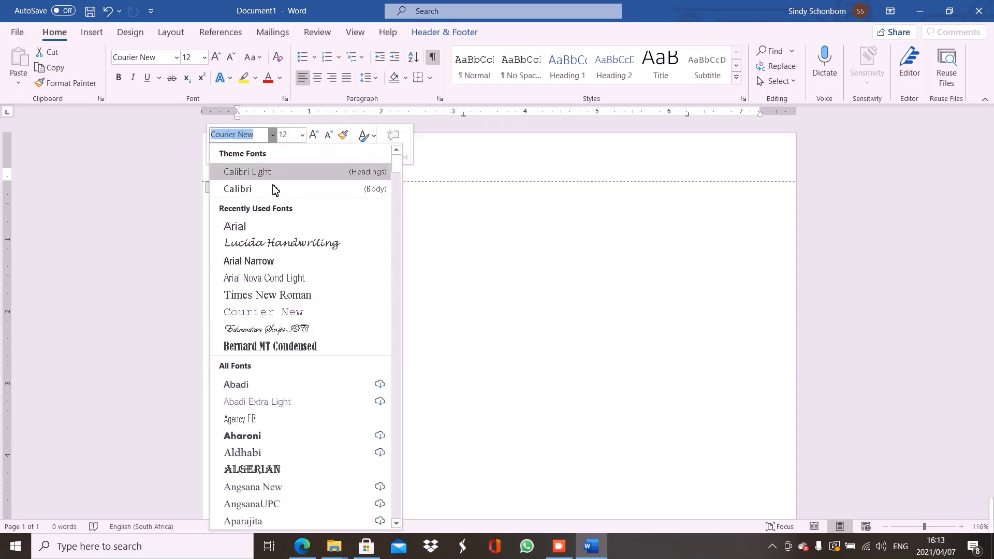
left_click(251, 227)
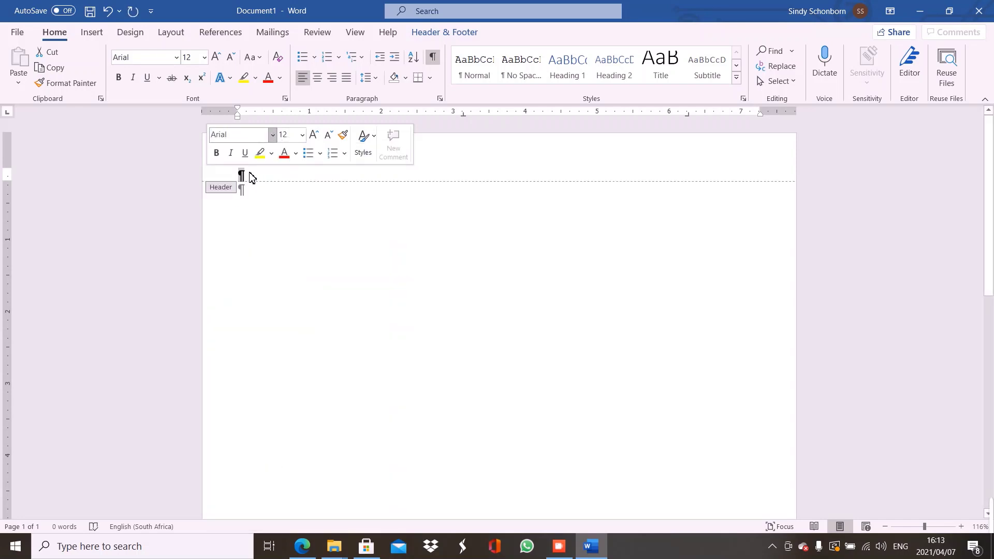
left_click(251, 176)
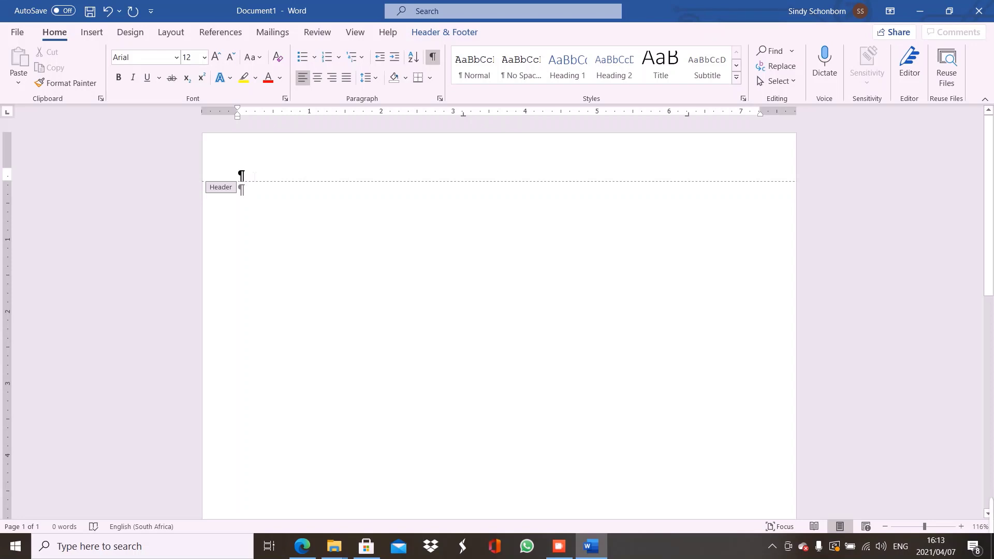
Enter the examination number with (S31) at left and QUESTION 5 tabbed right, then close the header
type("0123456789 (")
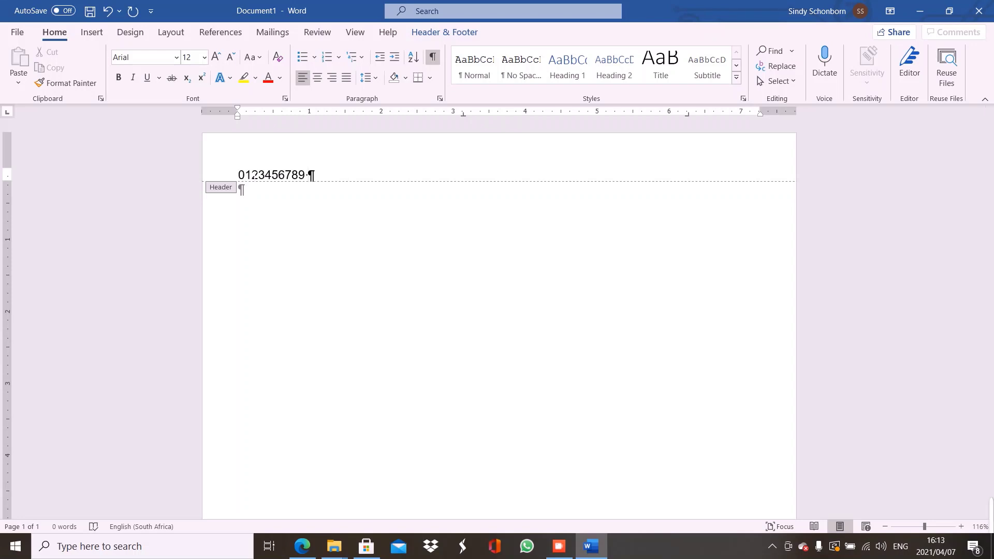
type("S31)")
key("Tab")
key("Tab")
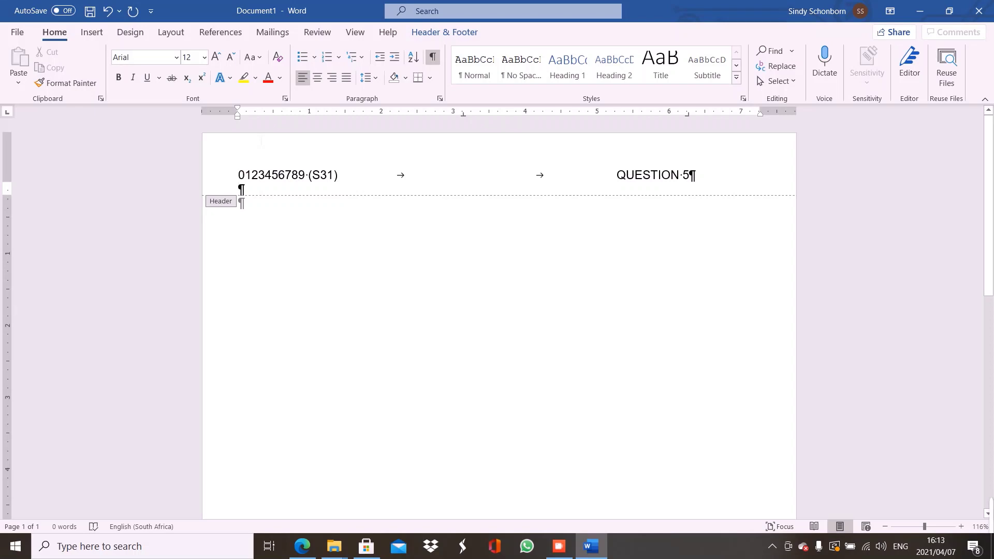
key("BackSpace")
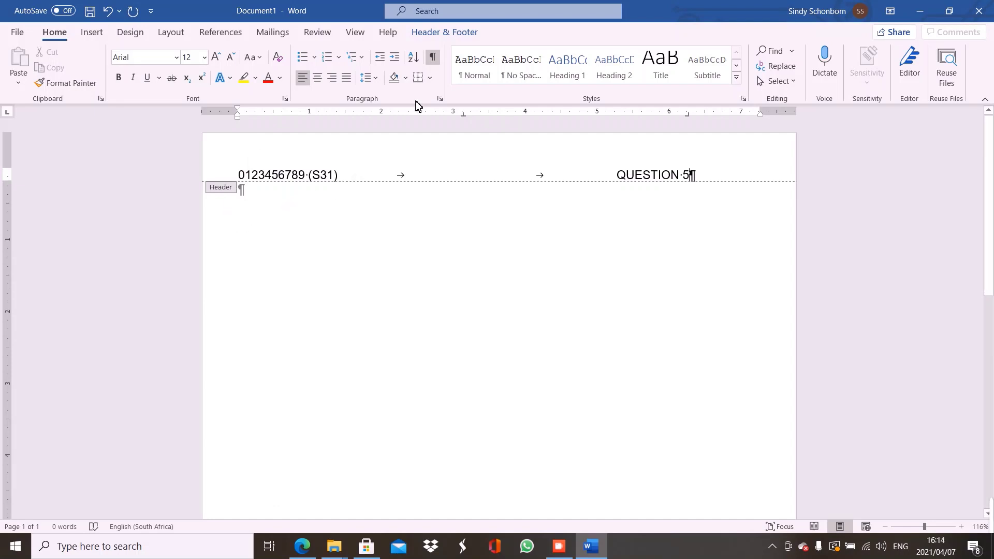
left_click(445, 32)
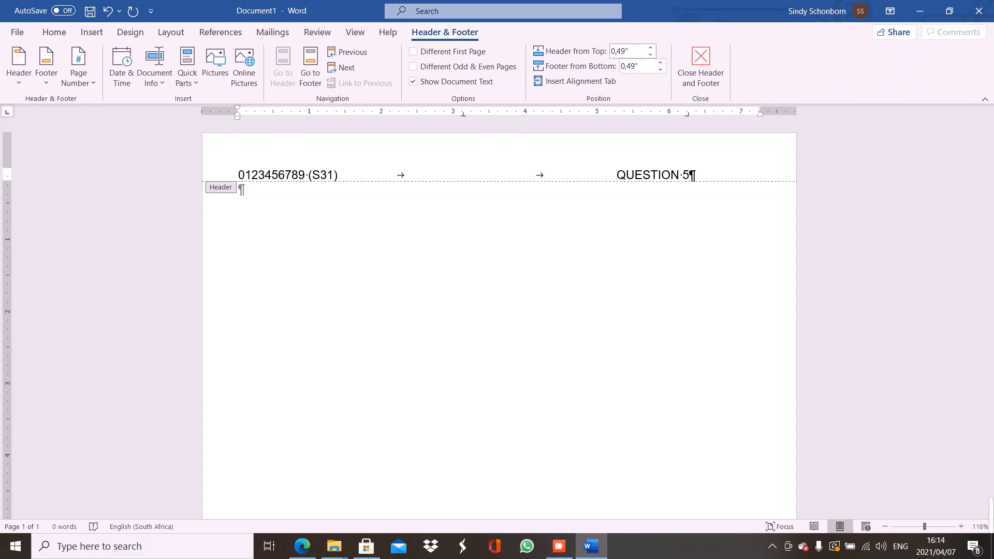
double_click(339, 257)
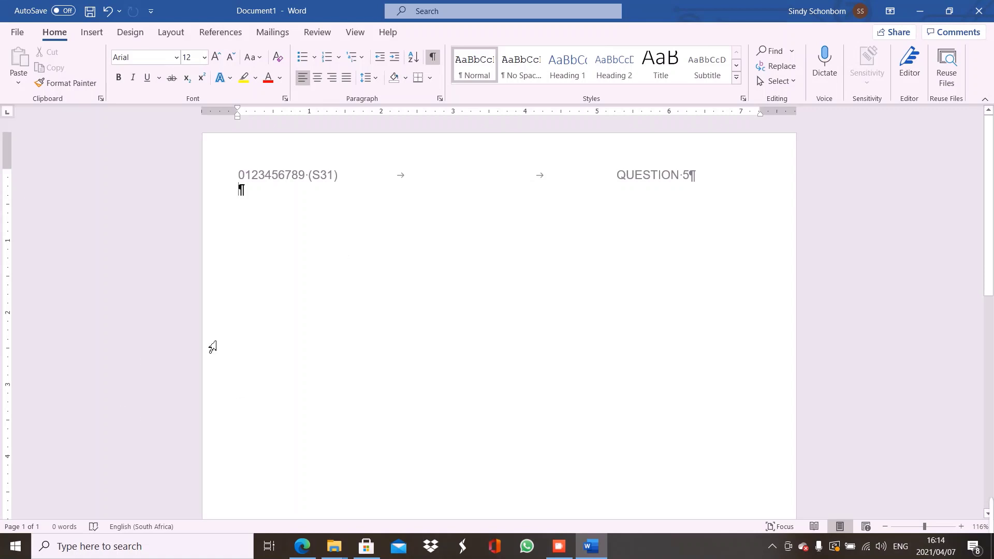
left_click(304, 545)
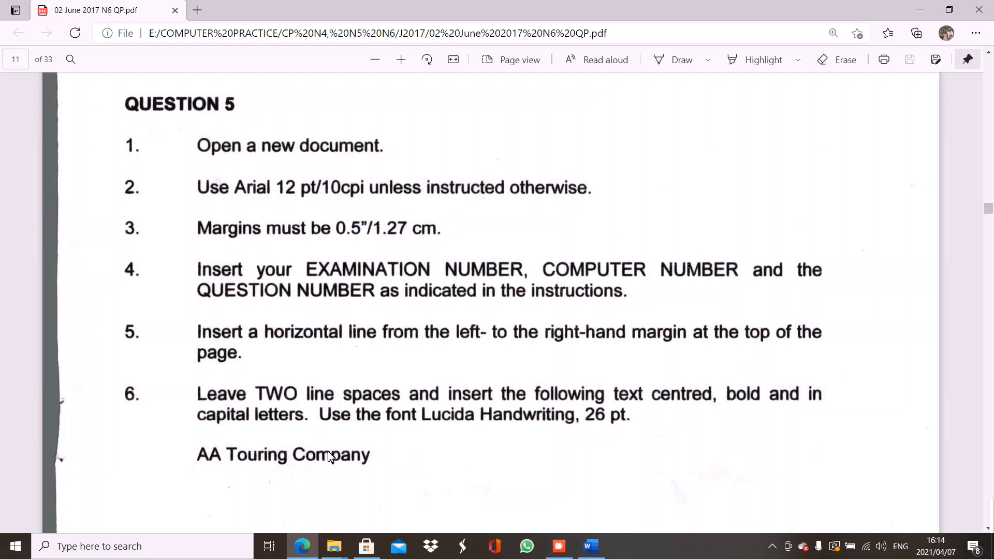
left_click(590, 548)
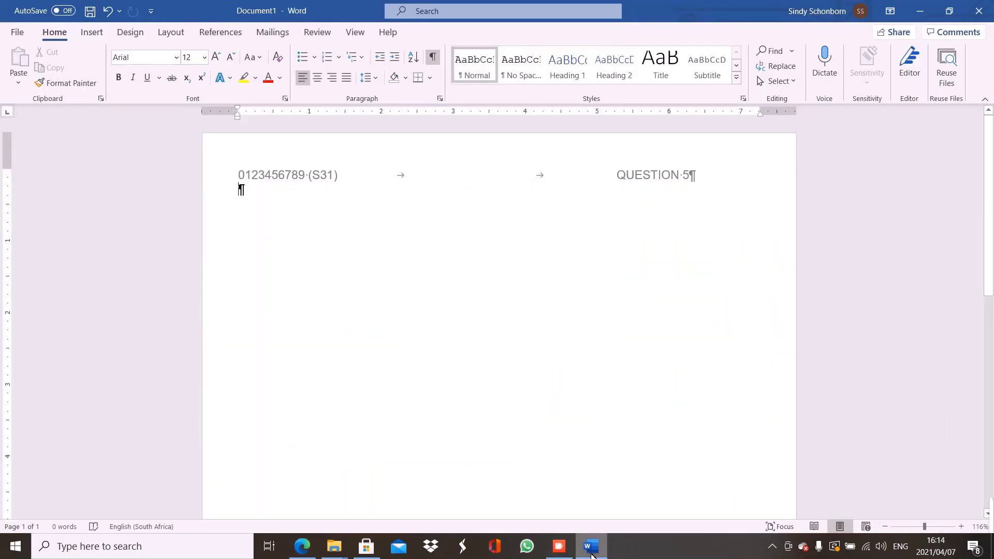
type("---")
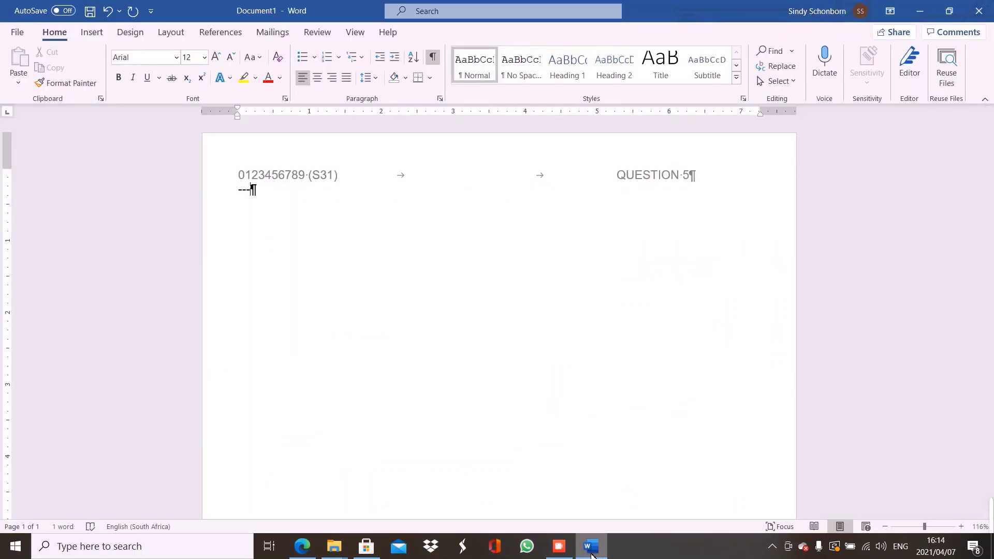
key("Return")
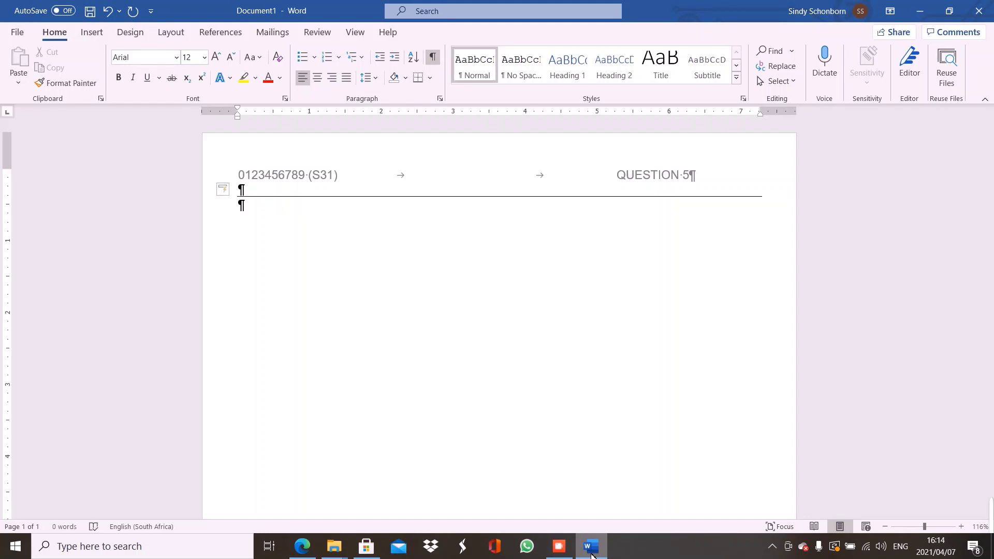
left_click(432, 56)
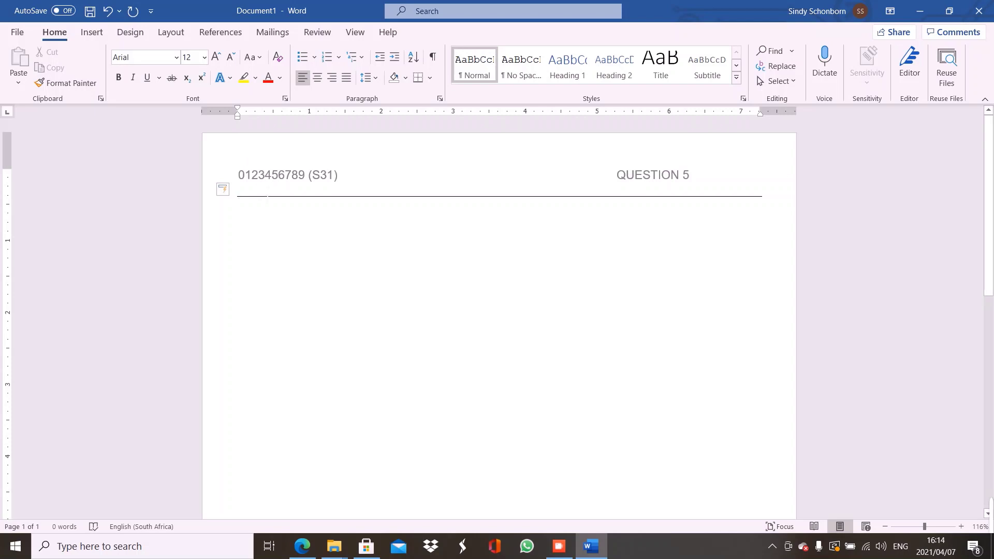
left_click(432, 58)
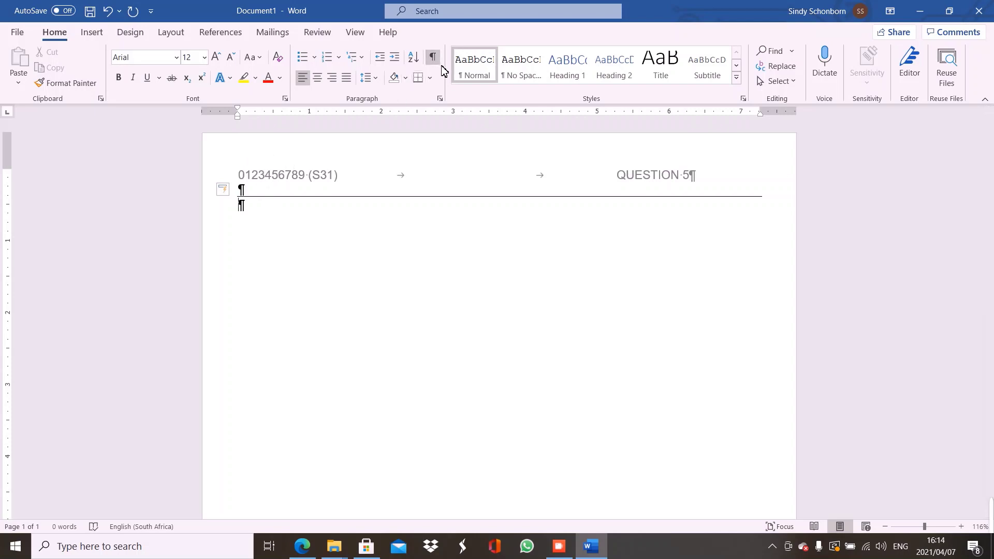
key("ctrl+z")
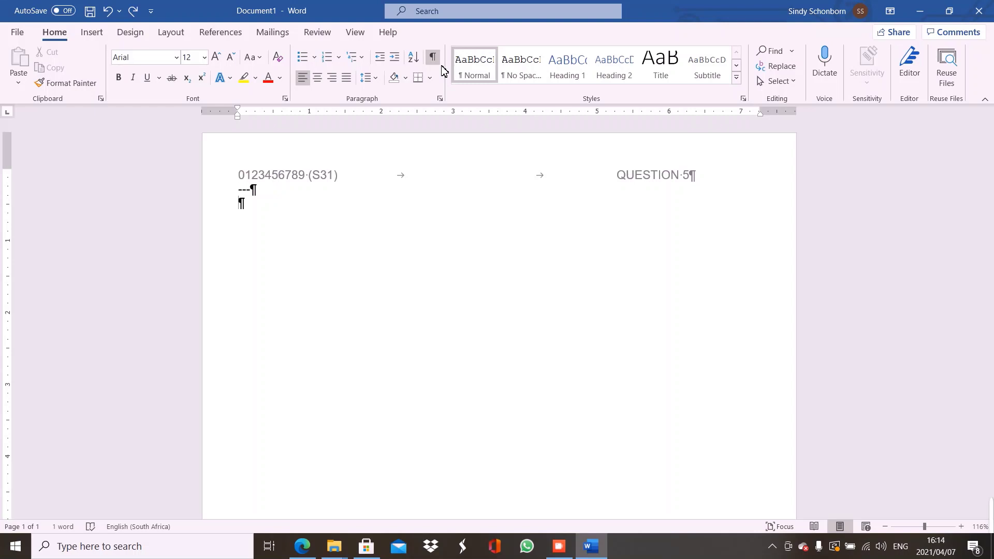
key("BackSpace")
key("BackSpace")
key("BackSpace")
key("BackSpace")
type("______")
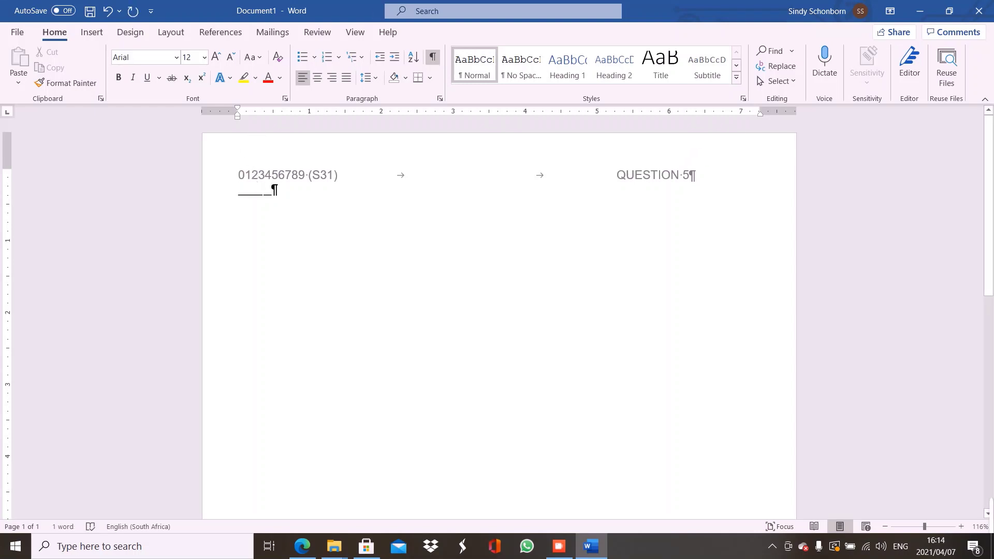
left_click(434, 58)
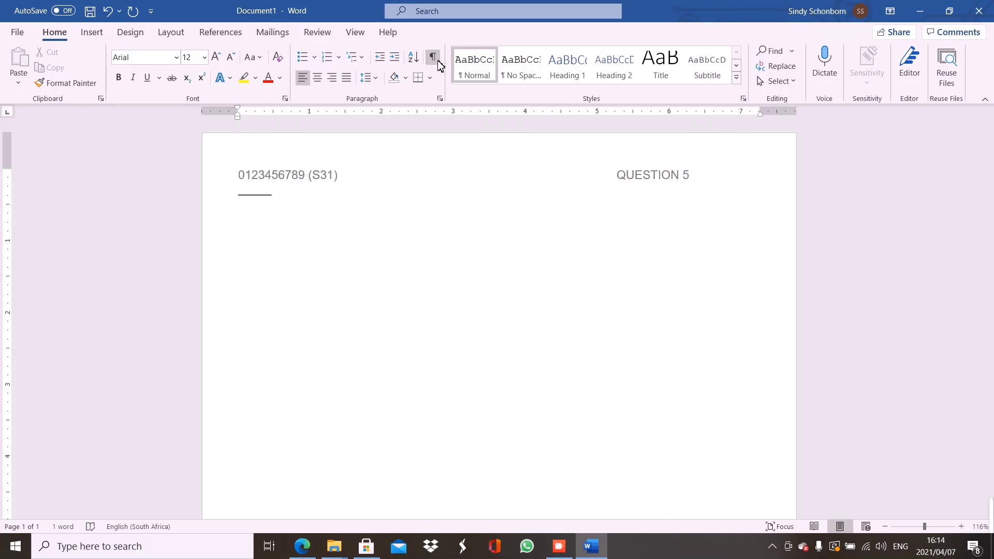
key("BackSpace")
key("BackSpace")
key("BackSpace")
key("BackSpace")
key("BackSpace")
key("BackSpace")
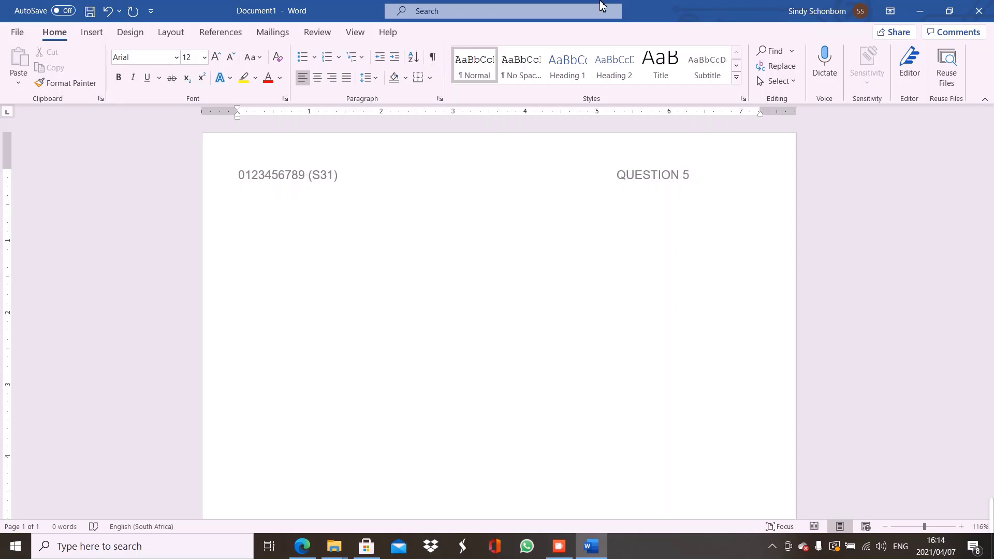
left_click(434, 58)
Apply a Top Border to the empty first paragraph below the header
left_click(432, 84)
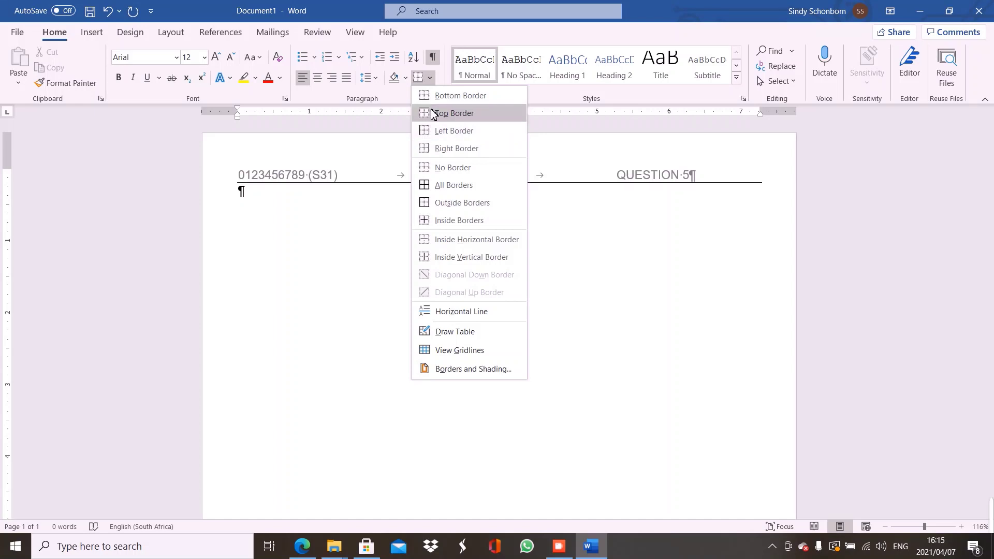
left_click(434, 113)
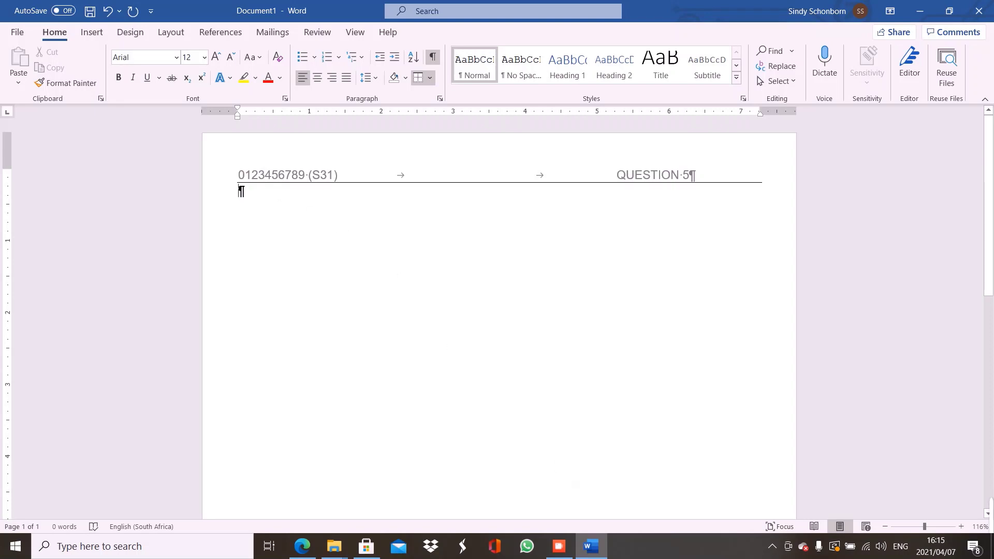
left_click(297, 557)
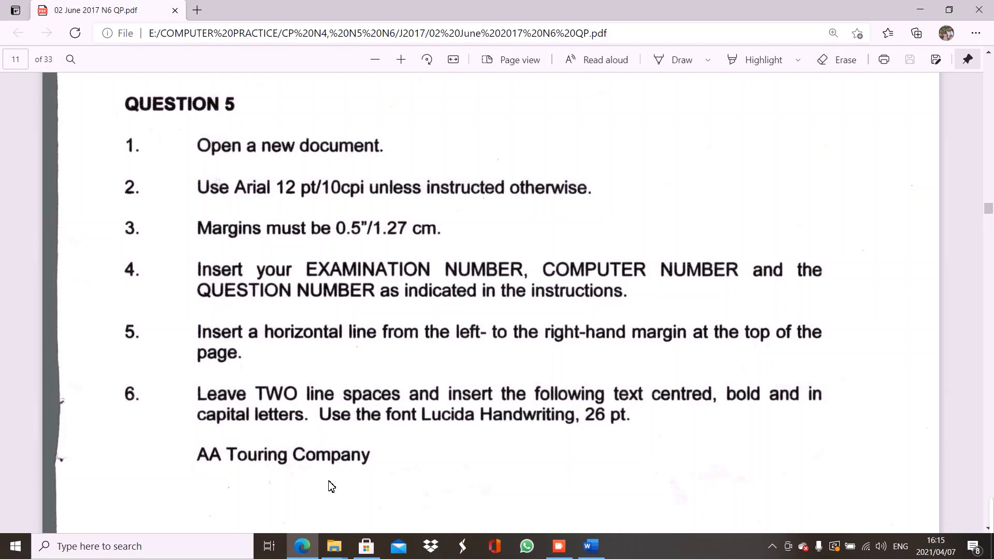
left_click(594, 556)
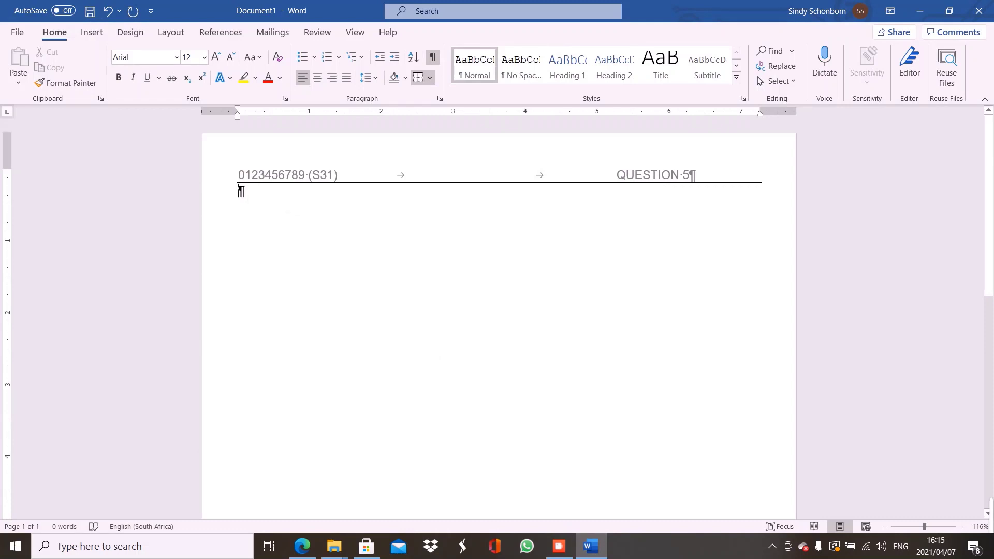
Add a second blank line below the header, removing some test letters
key("Return")
type("KDCJLAJ")
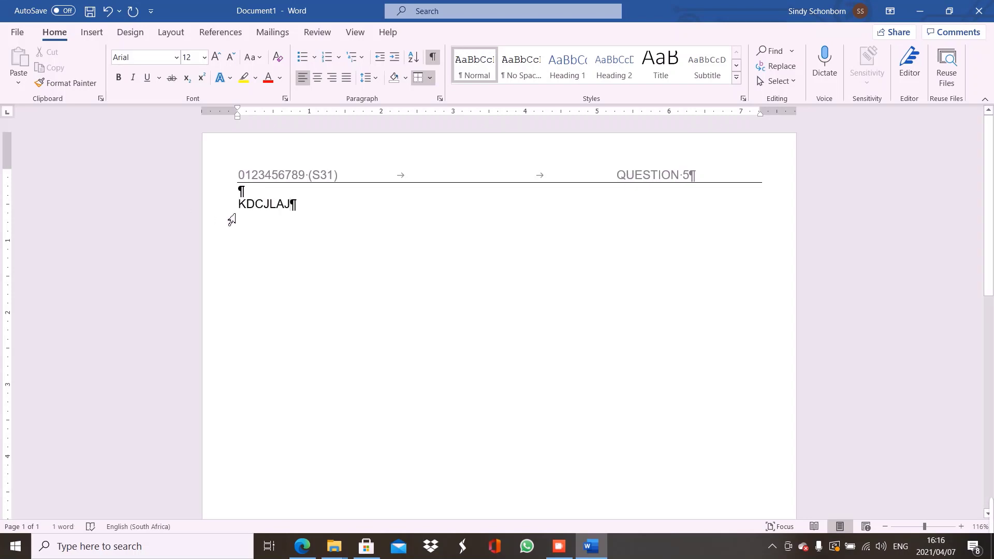
left_click(240, 211)
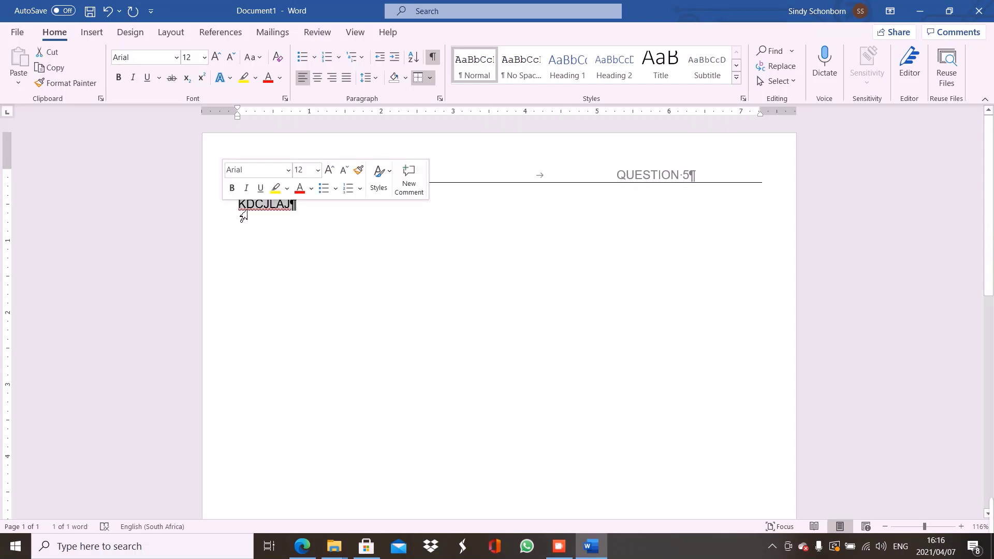
key("Delete")
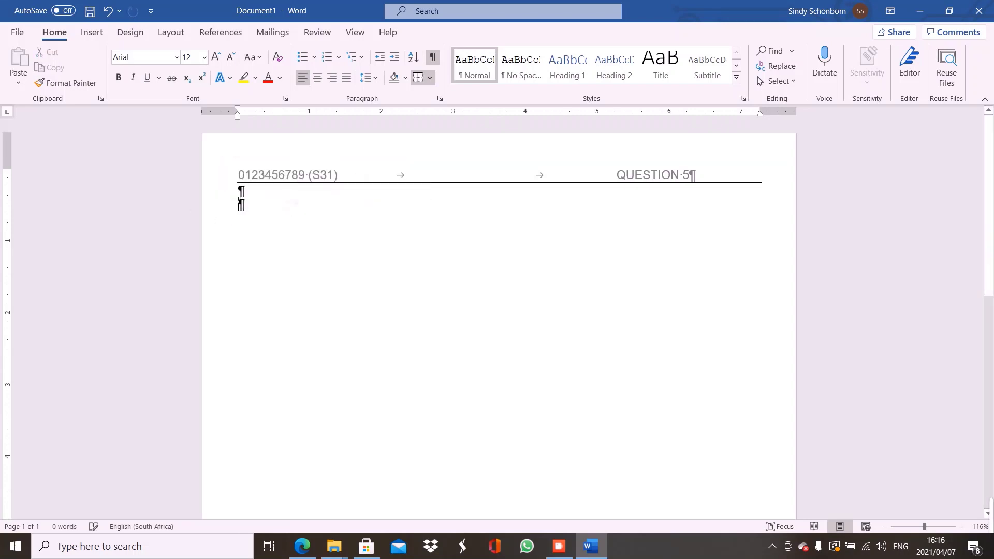
Switch to Lucida Handwriting 16 and try it on sample text, then delete the sample
left_click(176, 57)
left_click(190, 165)
left_click(205, 58)
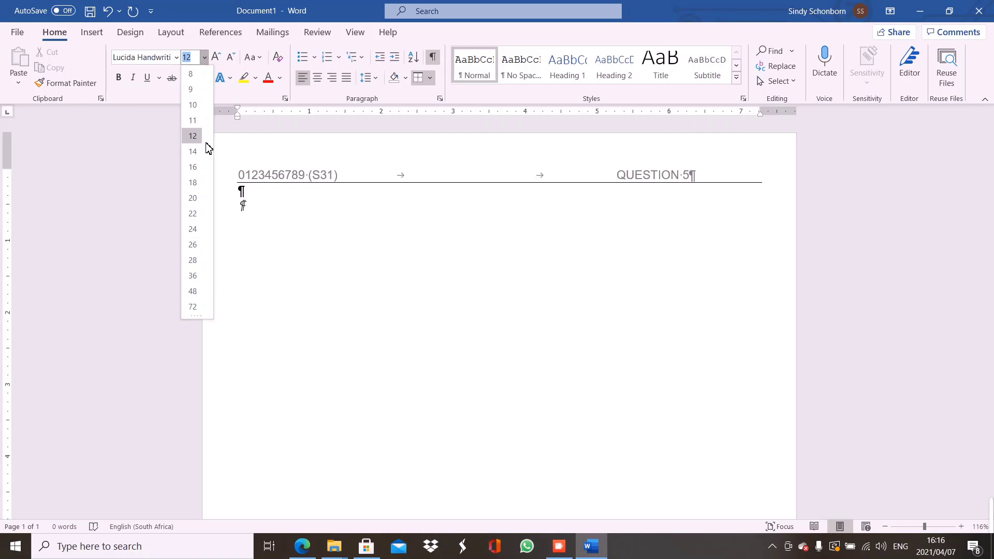
left_click(197, 167)
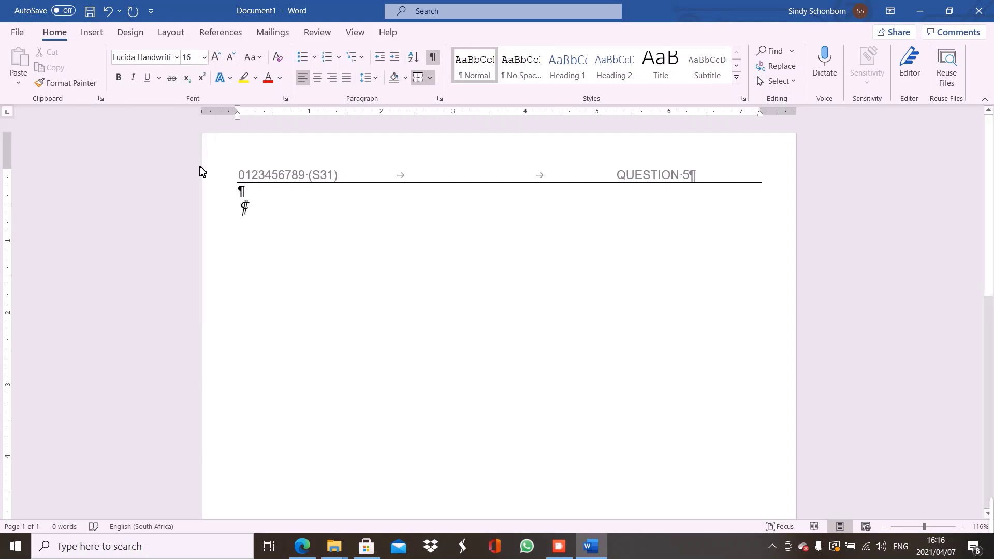
type("DLKDLKKD")
key("Return")
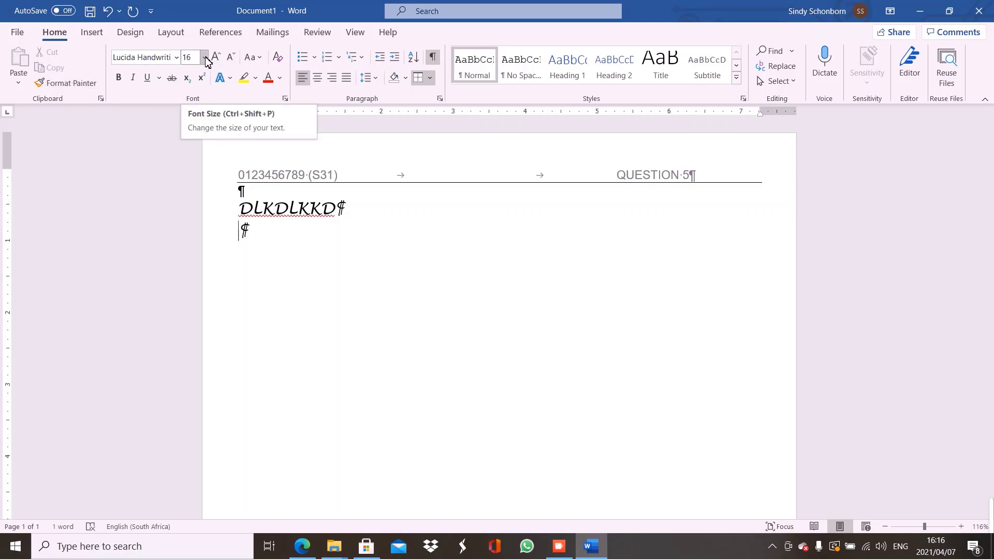
key("BackSpace")
key("End")
key("BackSpace")
key("BackSpace")
key("BackSpace")
key("BackSpace")
key("BackSpace")
key("BackSpace")
key("BackSpace")
key("BackSpace")
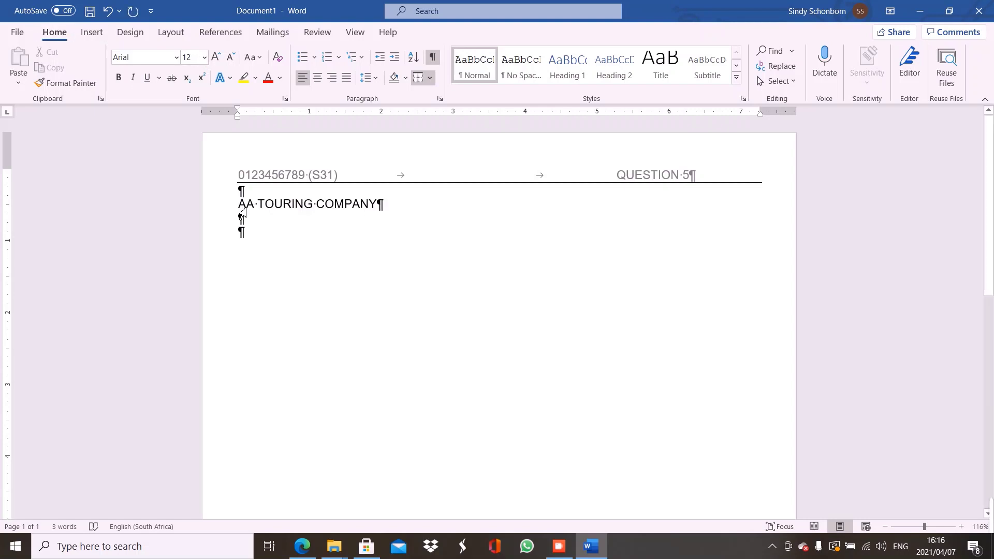
Format AA TOURING COMPANY as bold 26-pt Lucida Handwriting and centre it on the page
left_click(238, 209)
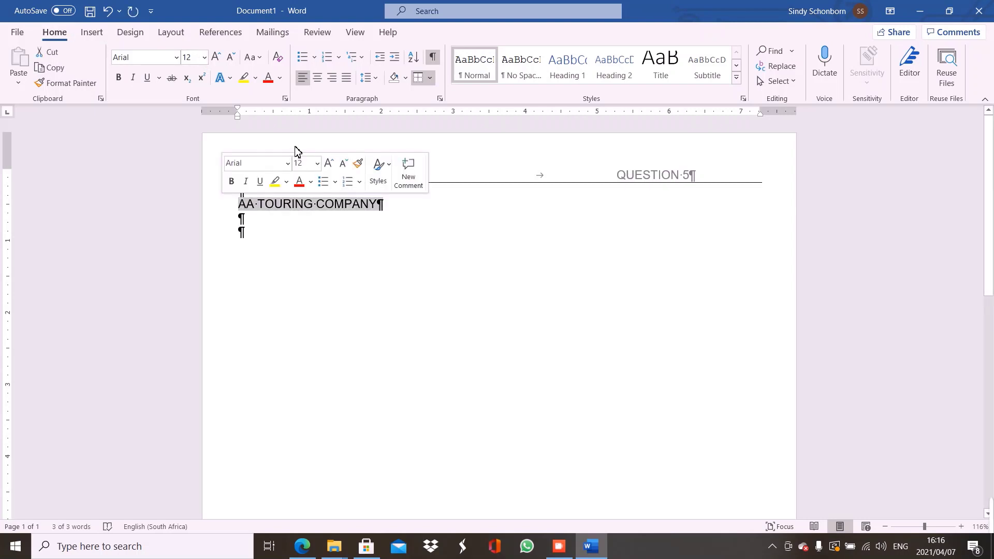
left_click(286, 165)
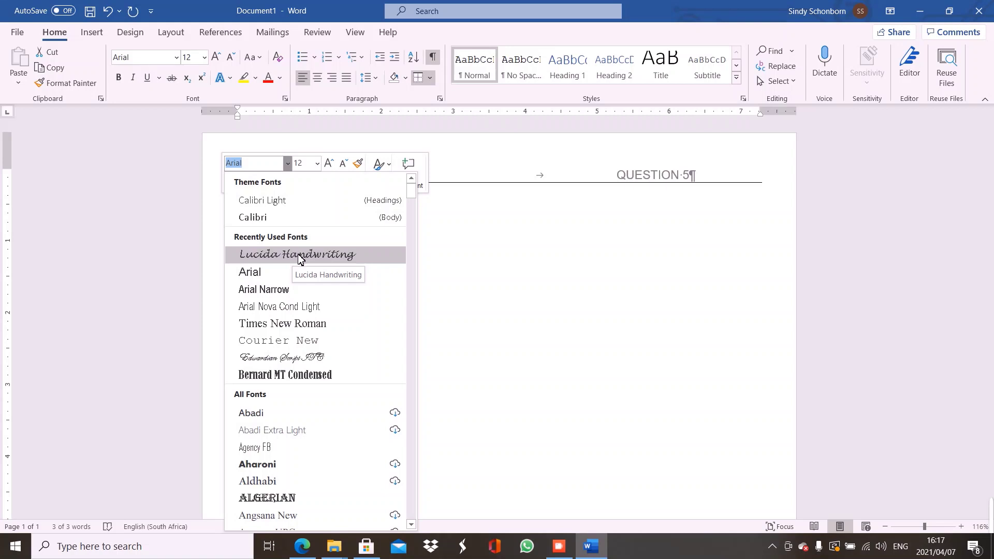
left_click(300, 255)
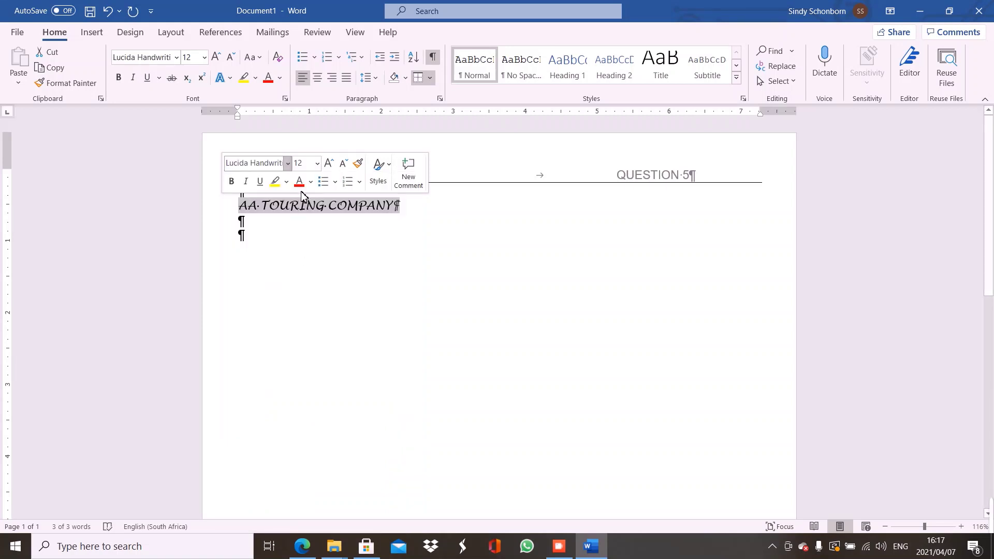
left_click(318, 165)
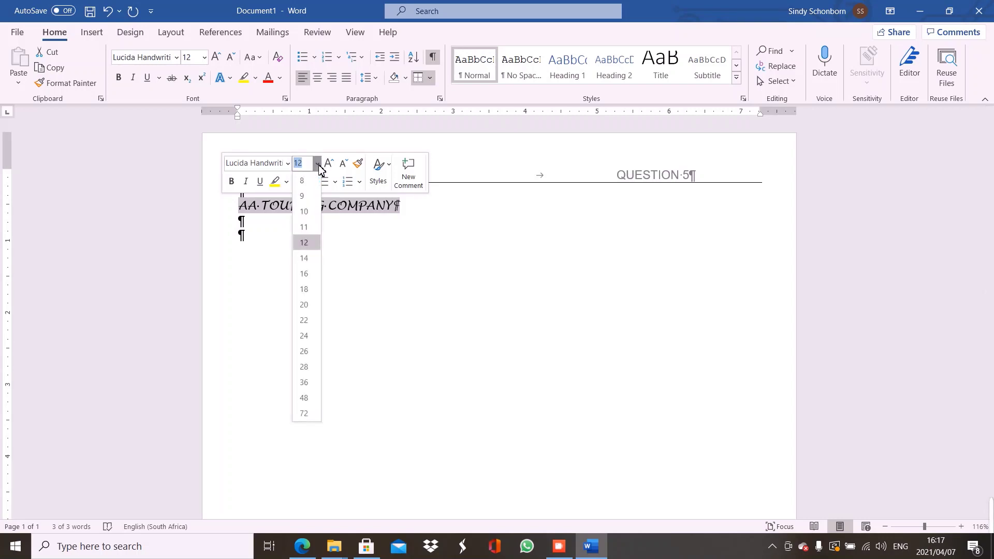
left_click(304, 355)
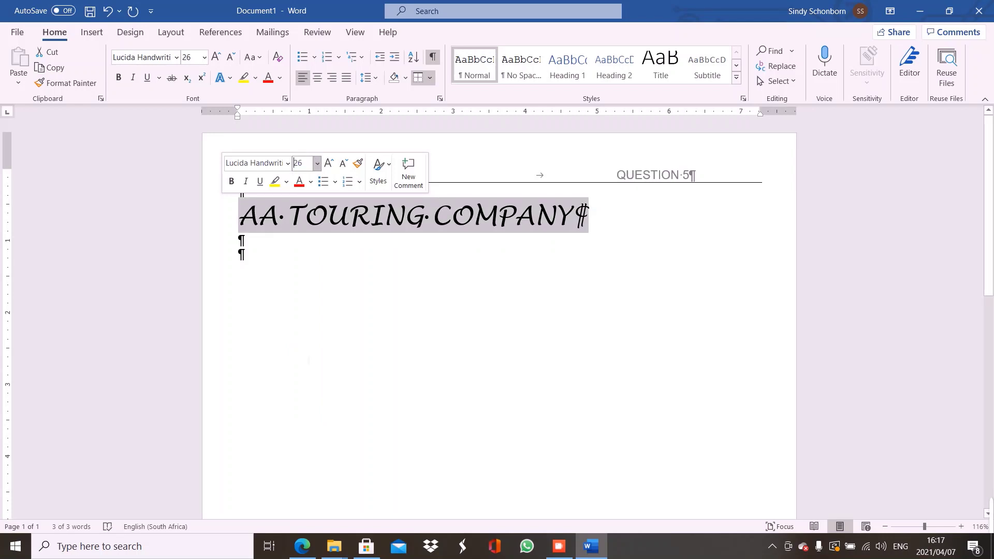
left_click(231, 182)
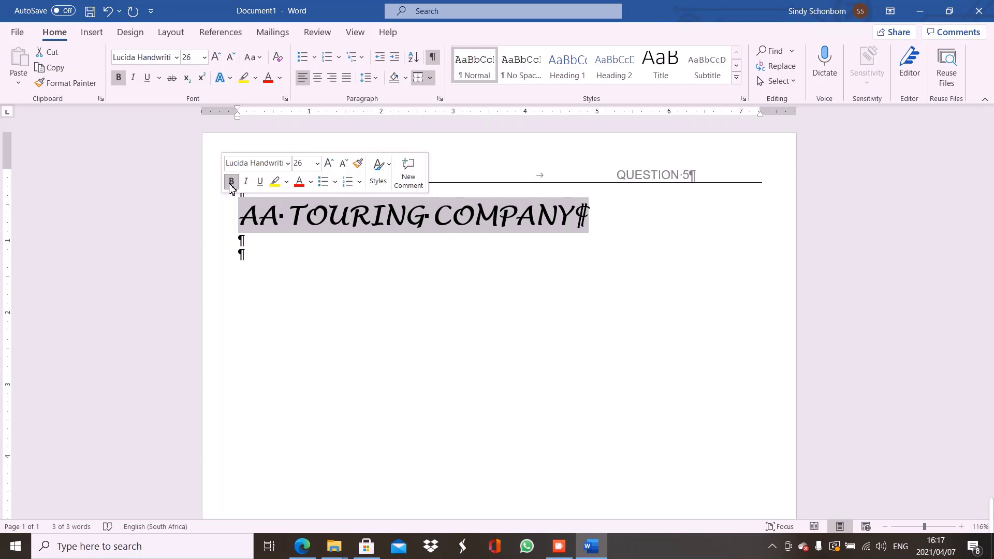
key("ctrl+e")
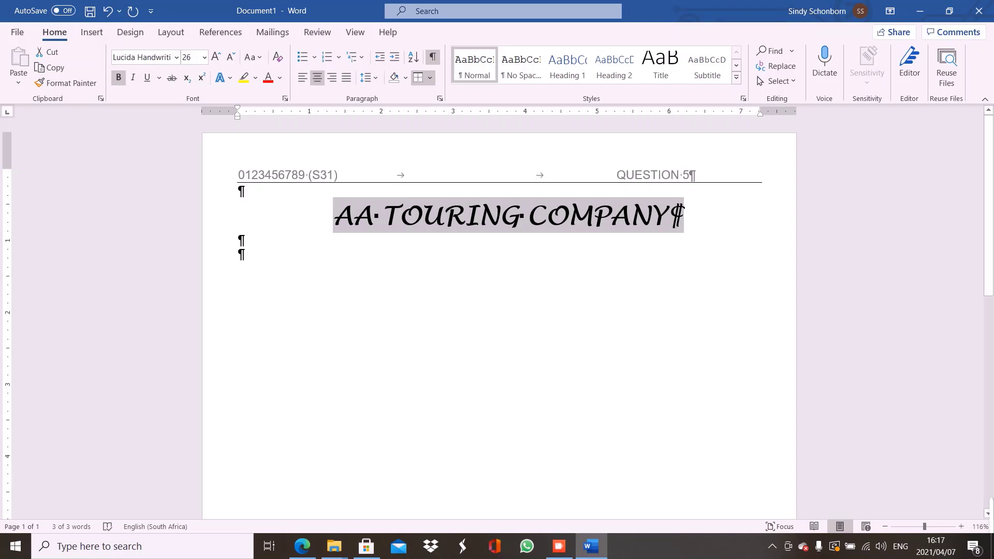
left_click(257, 262)
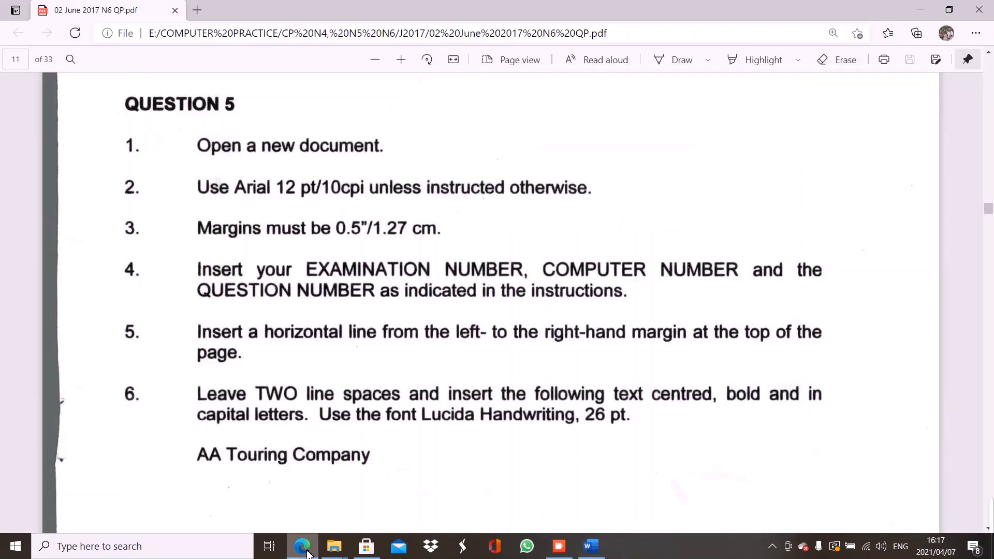
left_click(306, 548)
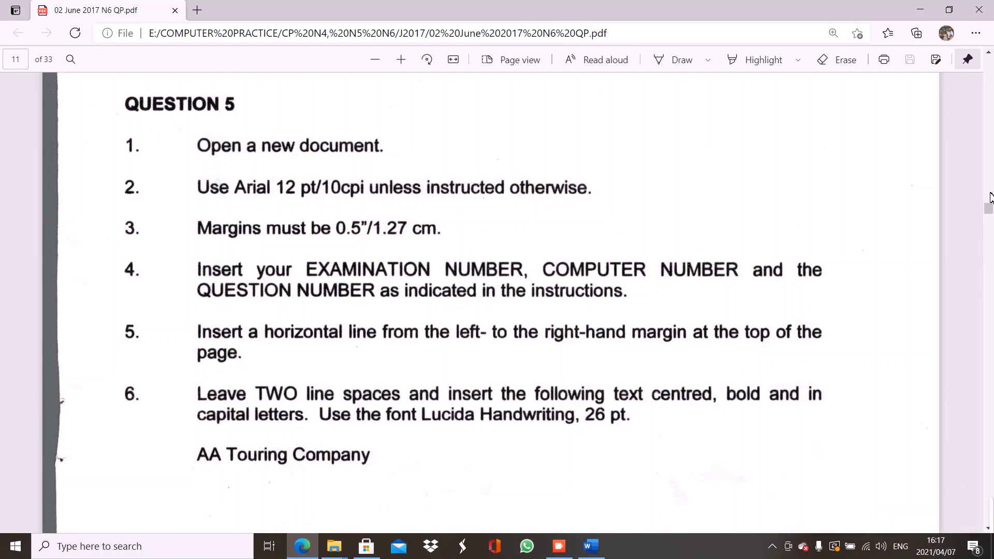
left_click_drag(993, 209, 993, 219)
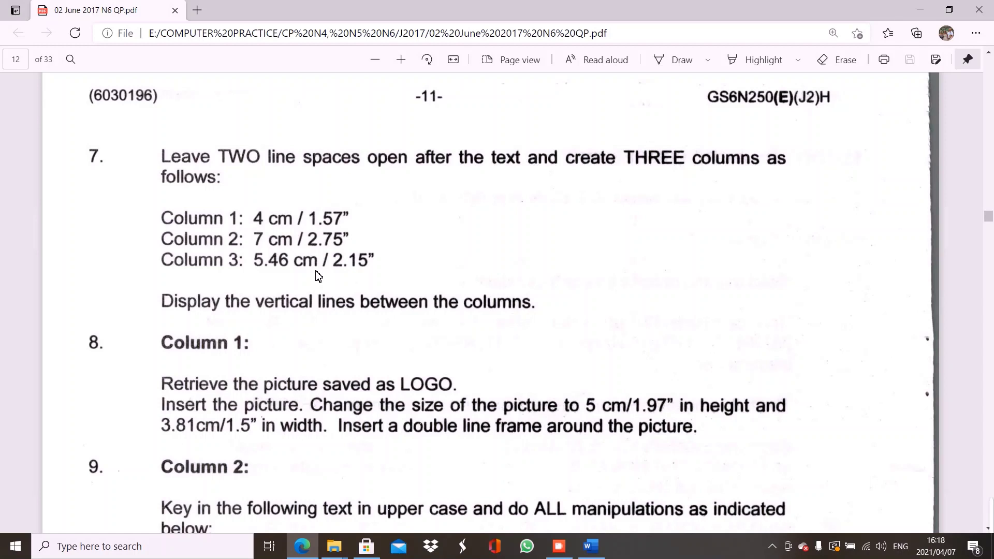
left_click(599, 548)
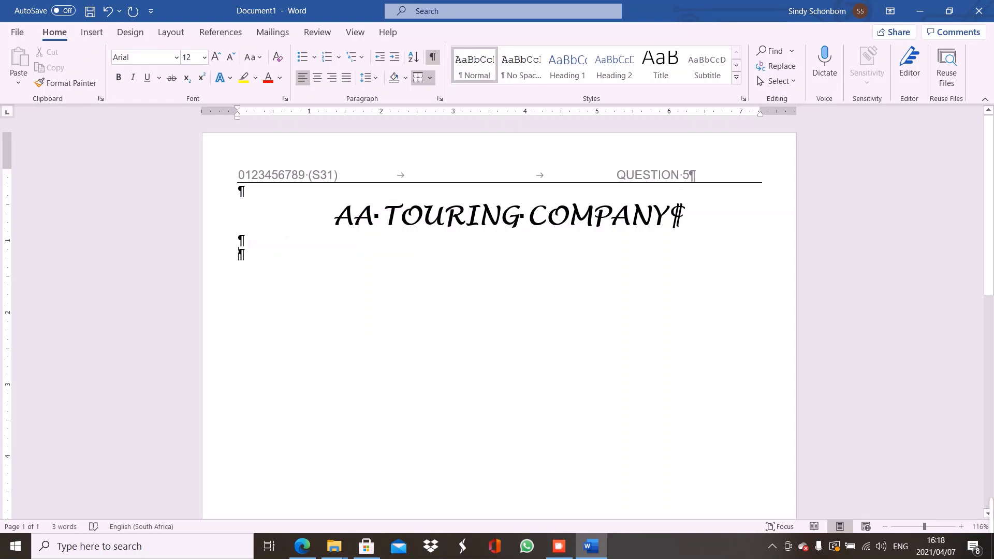
left_click(434, 58)
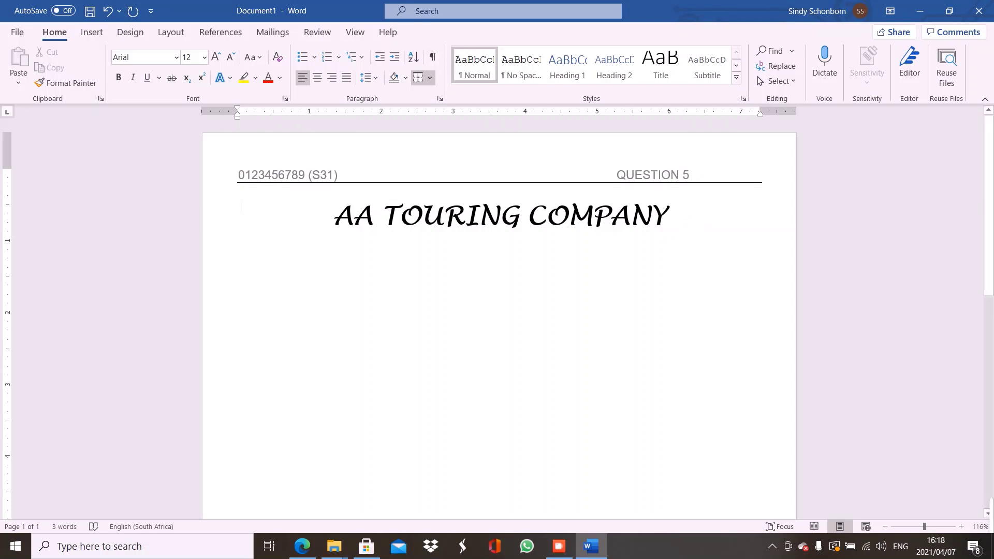
left_click(431, 62)
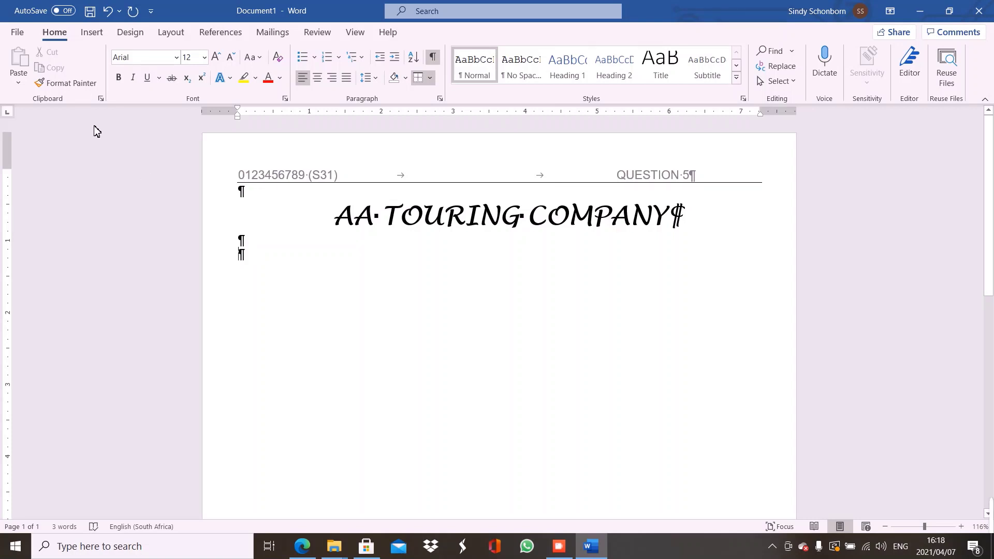
left_click(18, 31)
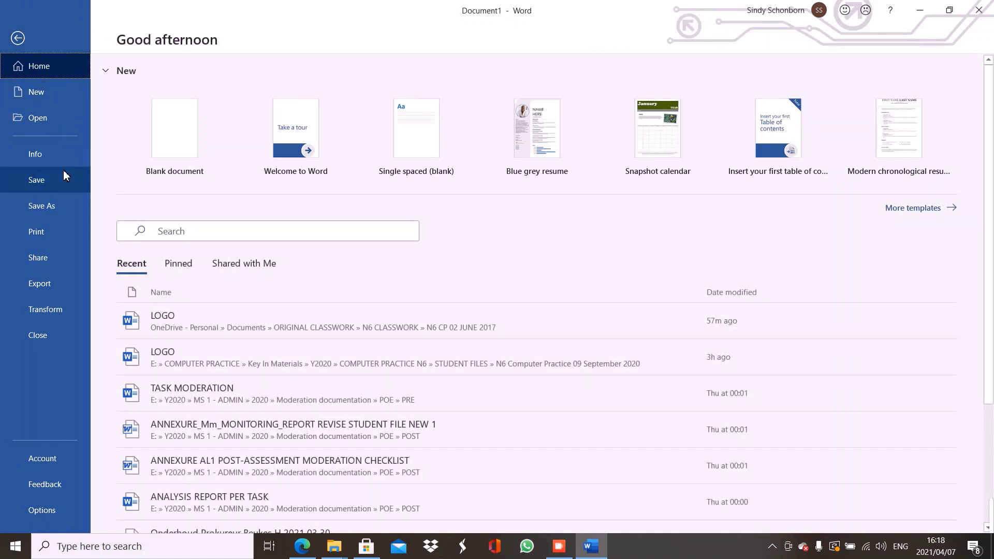
left_click(57, 234)
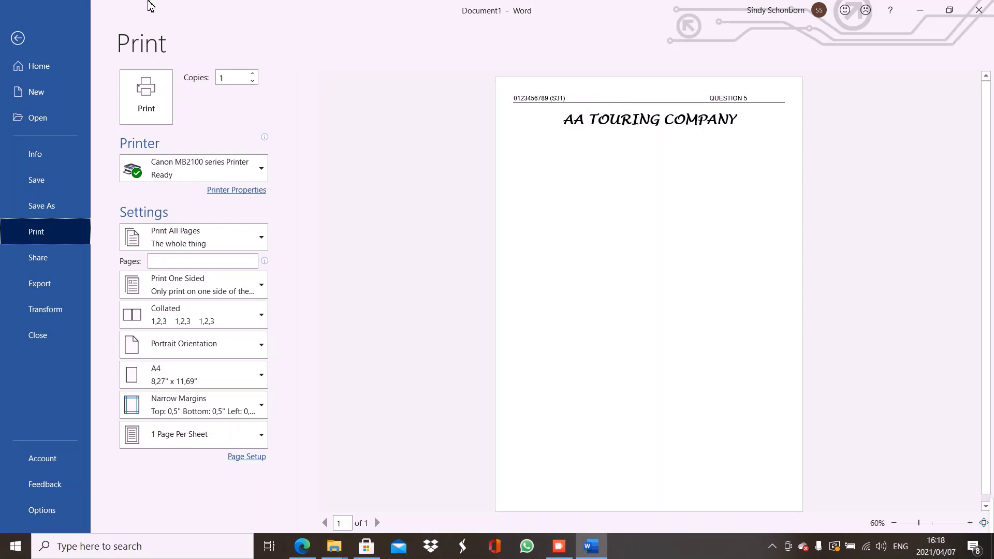
left_click(21, 43)
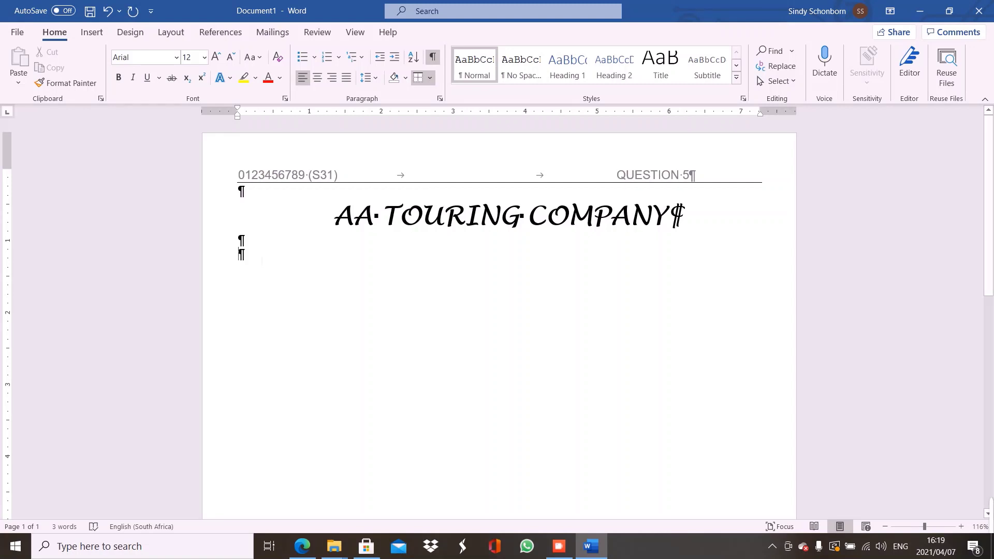
left_click(181, 34)
left_click(126, 63)
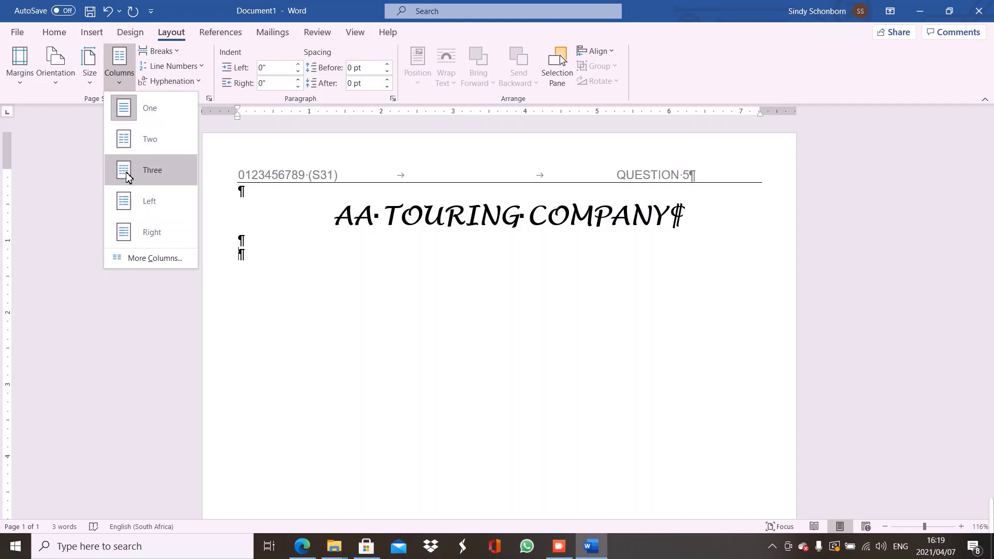
left_click(127, 175)
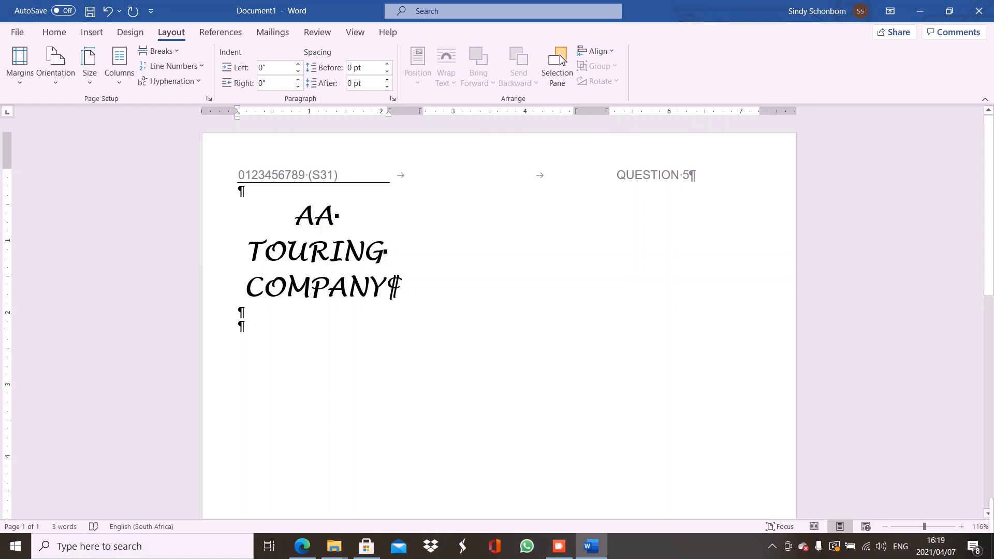
left_click(108, 11)
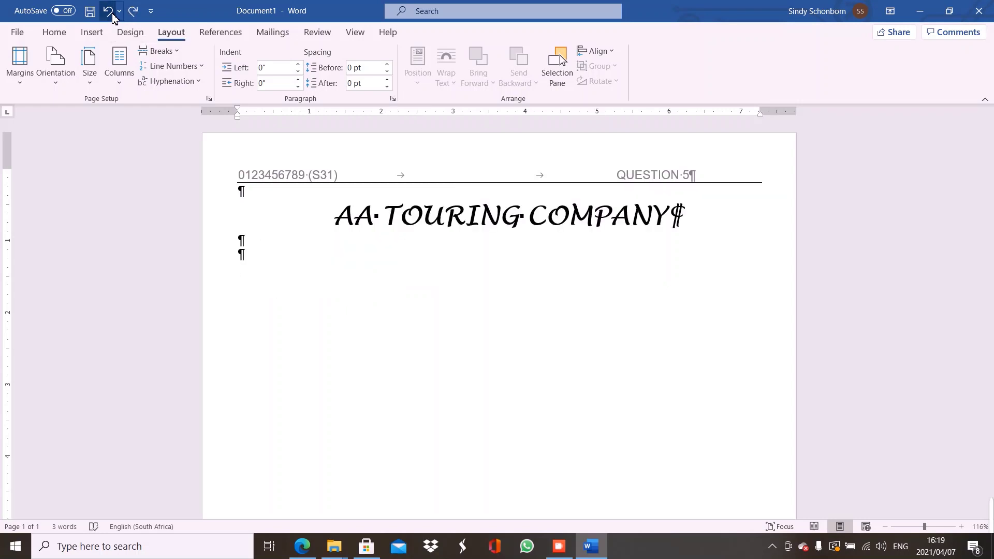
key("Up")
key("Up")
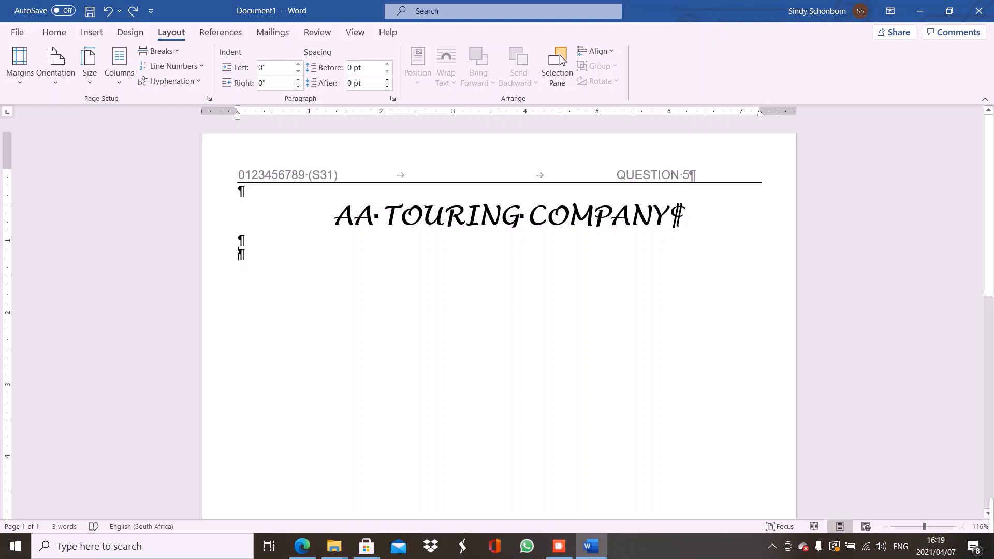
Add a Continuous section break after the AA TOURING COMPANY heading from the Layout Breaks menu
left_click(173, 52)
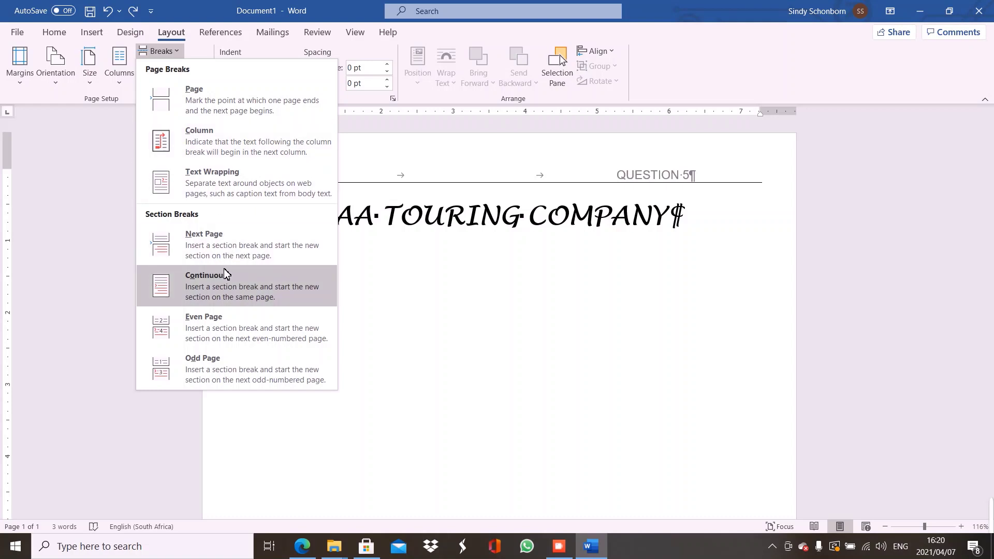
left_click(231, 280)
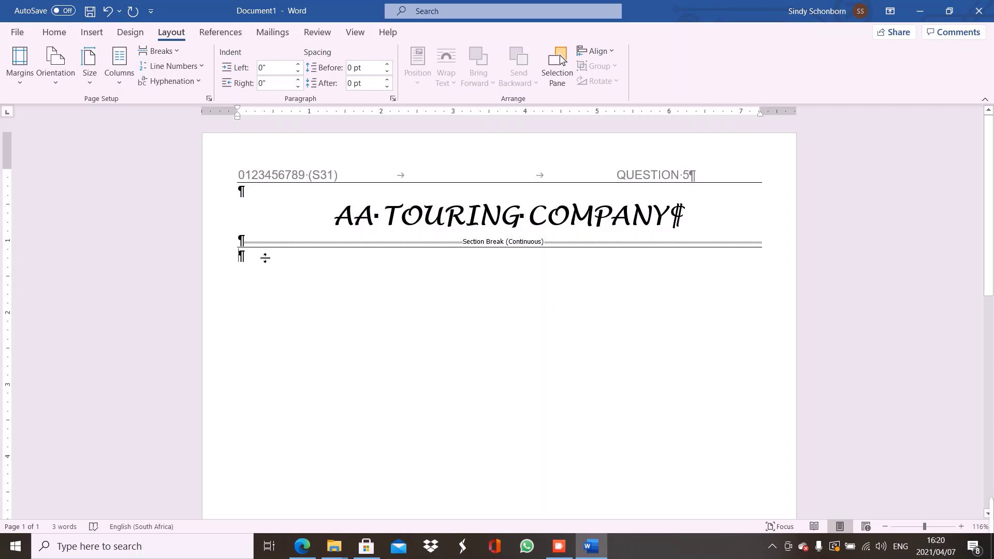
Remove the paragraph's top border line in Borders and Shading so the stray rule disappears
left_click(51, 33)
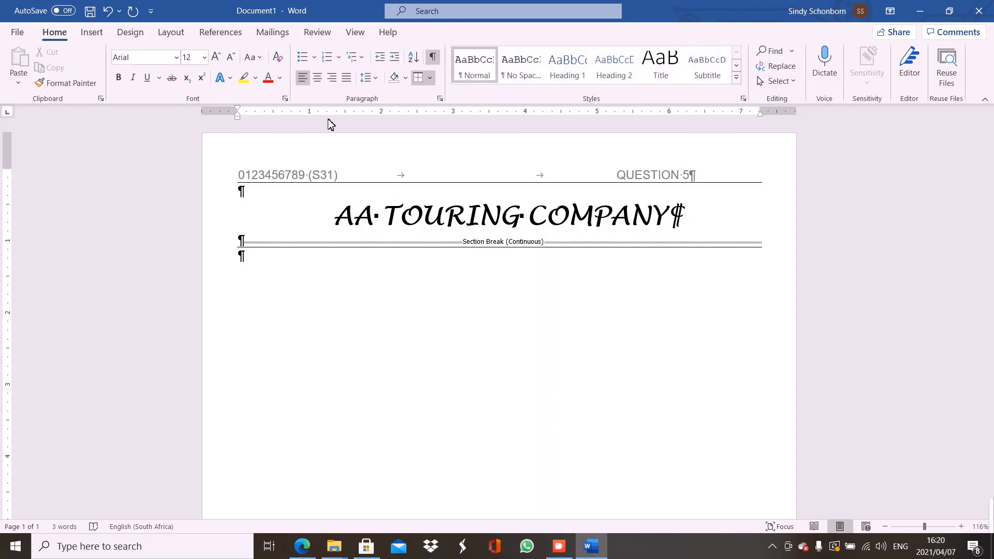
left_click(431, 79)
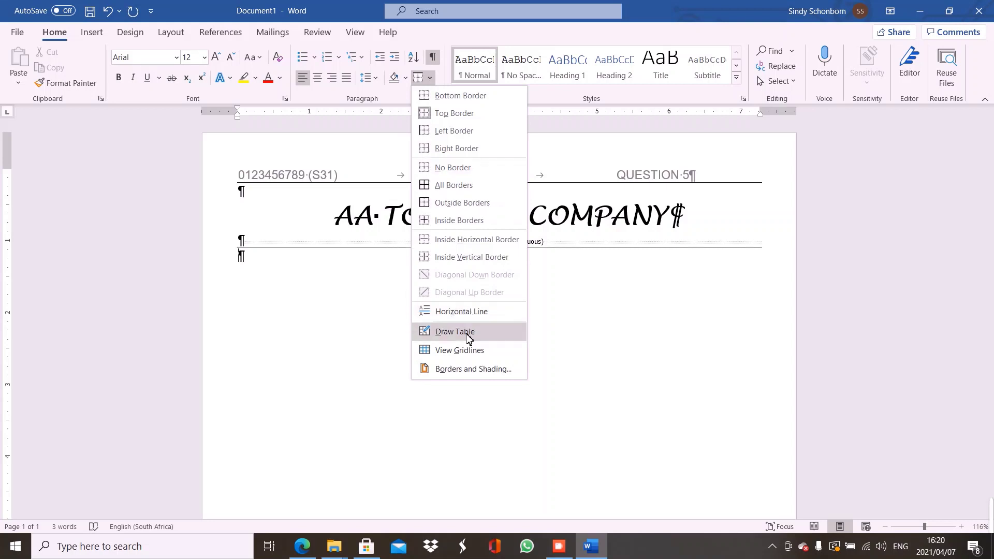
left_click(458, 369)
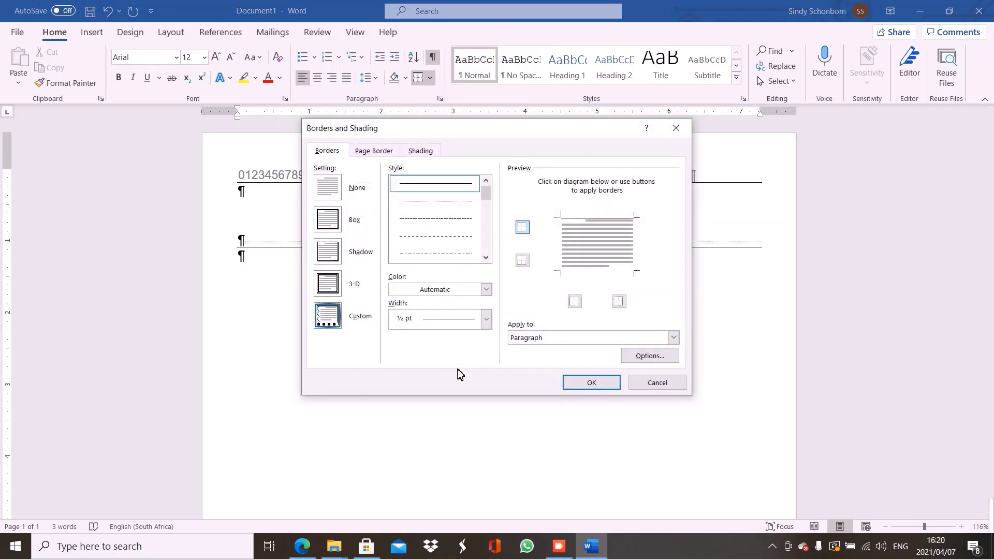
left_click(597, 220)
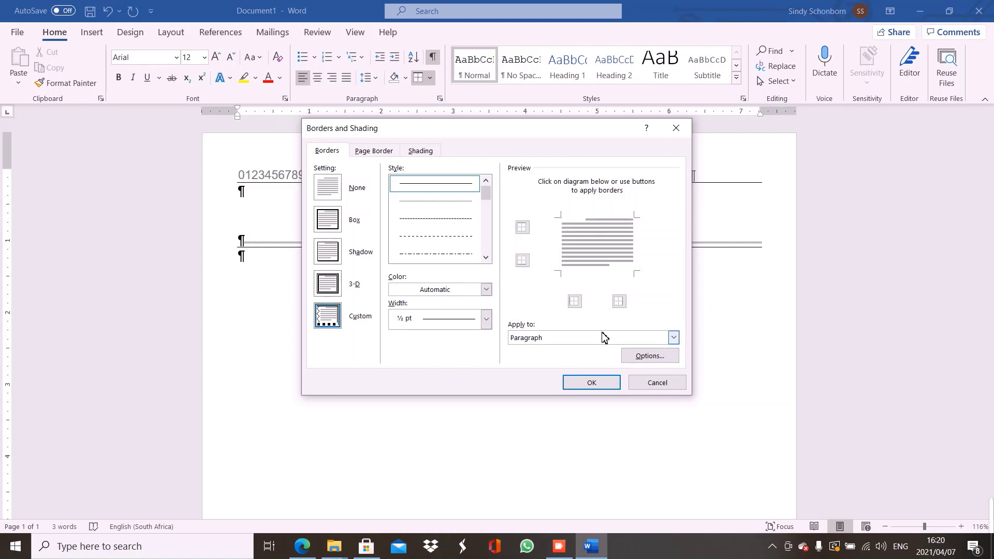
left_click(592, 383)
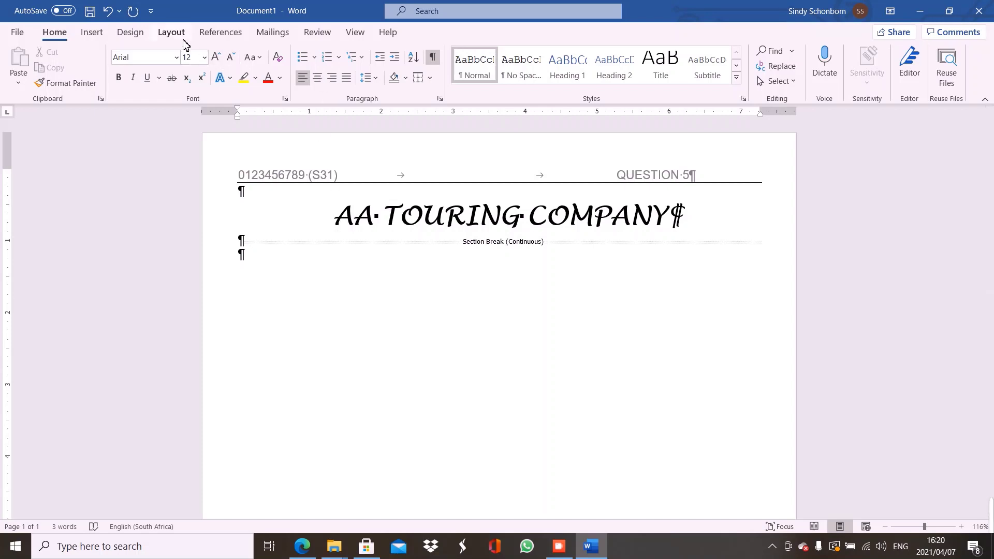
In More Columns choose Three with Line between, and untick Equal column width
left_click(174, 33)
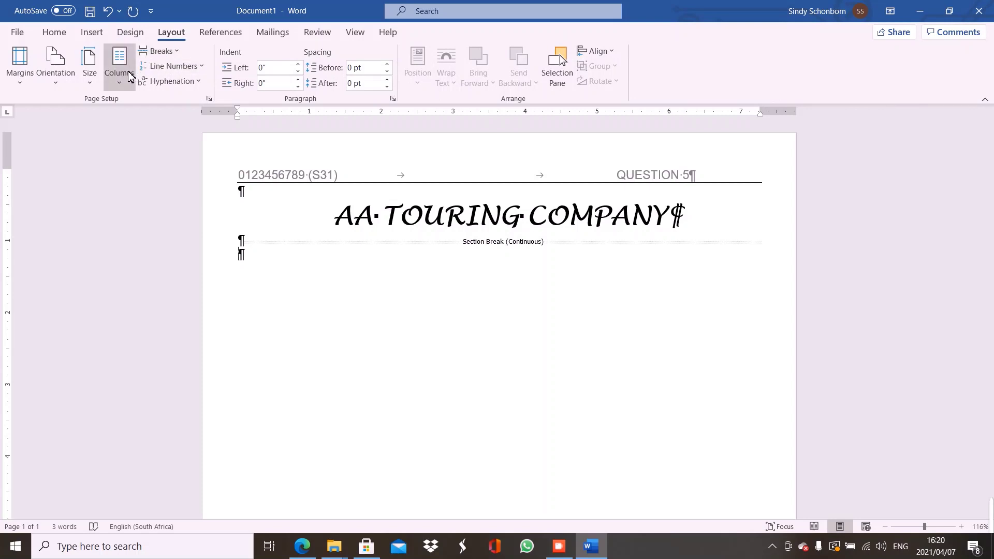
left_click(122, 81)
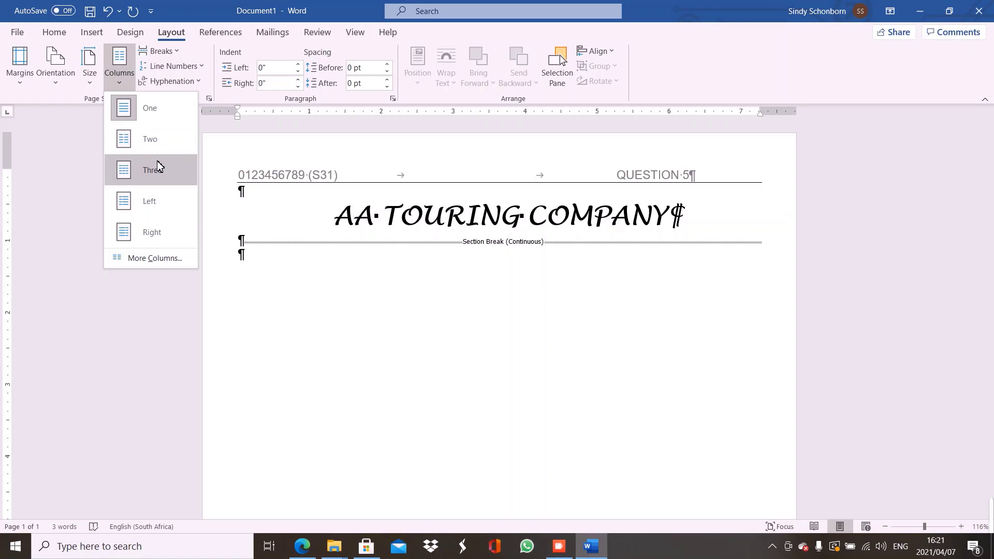
left_click(162, 258)
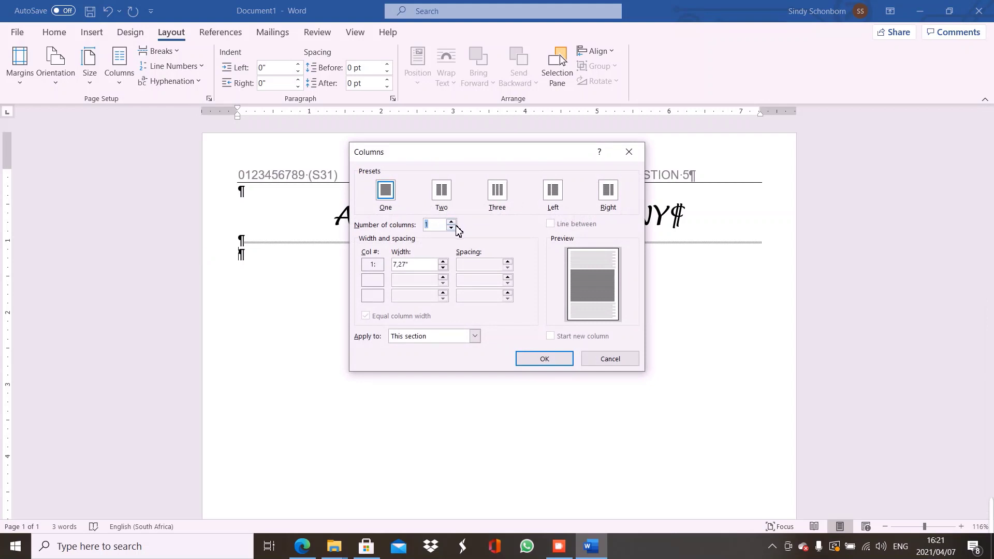
left_click(500, 198)
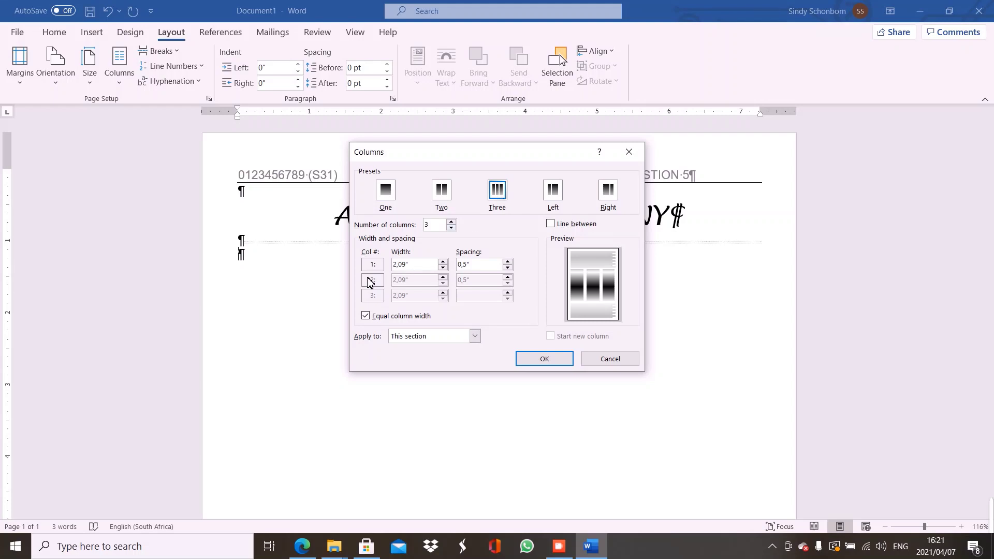
left_click(551, 225)
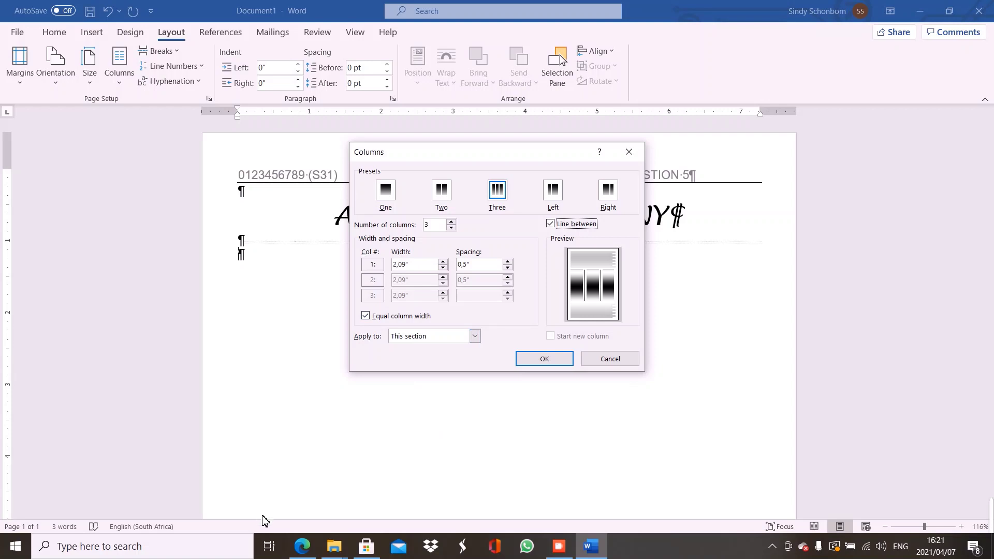
left_click(306, 546)
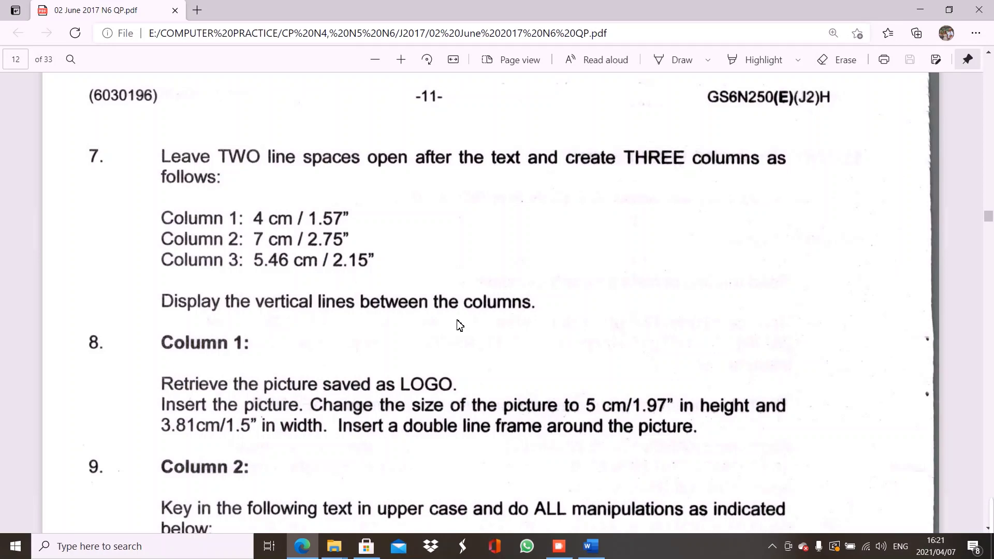
left_click(588, 549)
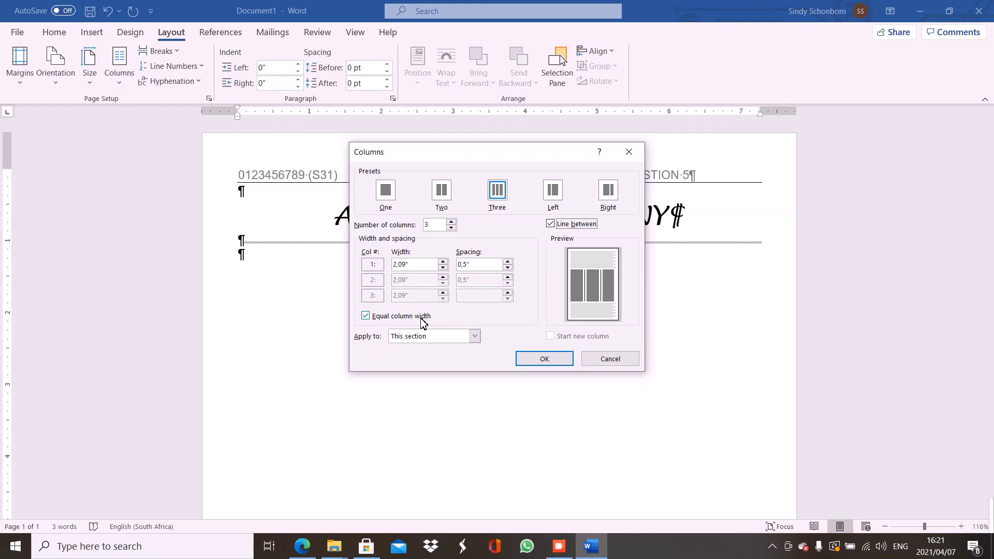
left_click(366, 318)
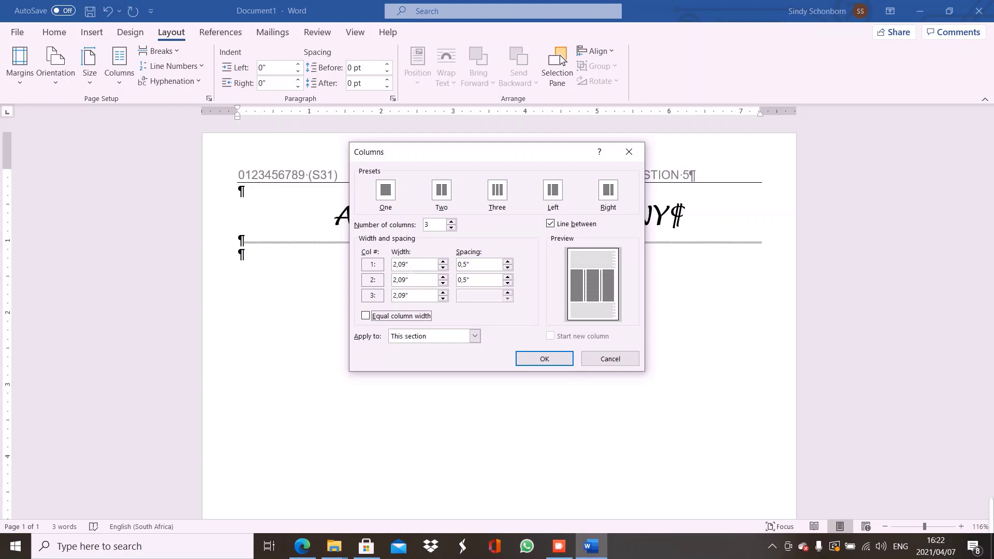
Enter column widths 1,57", 2,75" and 2,15" and apply the three-column layout
left_click(406, 265)
left_click_drag(403, 265, 384, 269)
type("1,57")
left_click(408, 280)
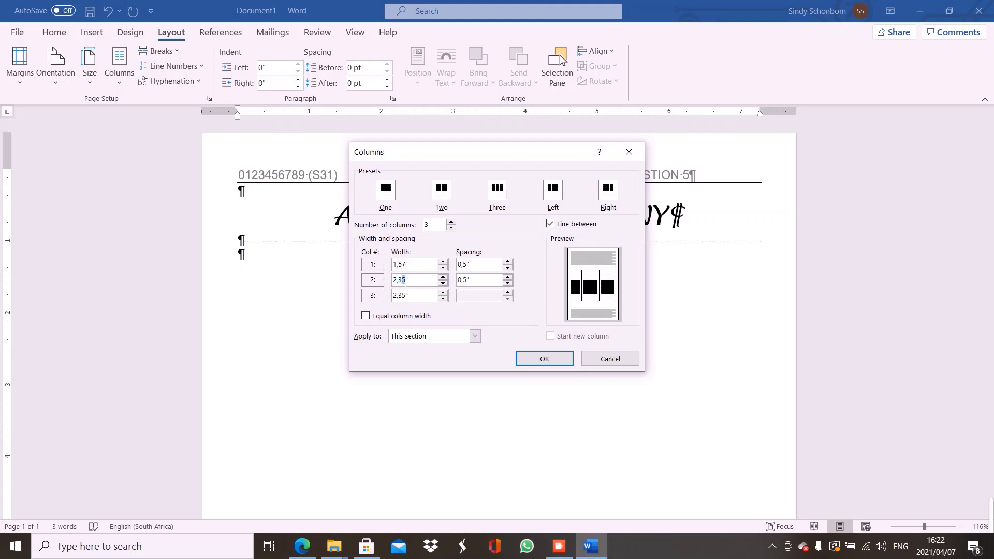
left_click_drag(398, 280, 405, 280)
type("75")
left_click(400, 295)
left_click_drag(407, 295, 385, 303)
type("2,15")
left_click(494, 283)
left_click(545, 358)
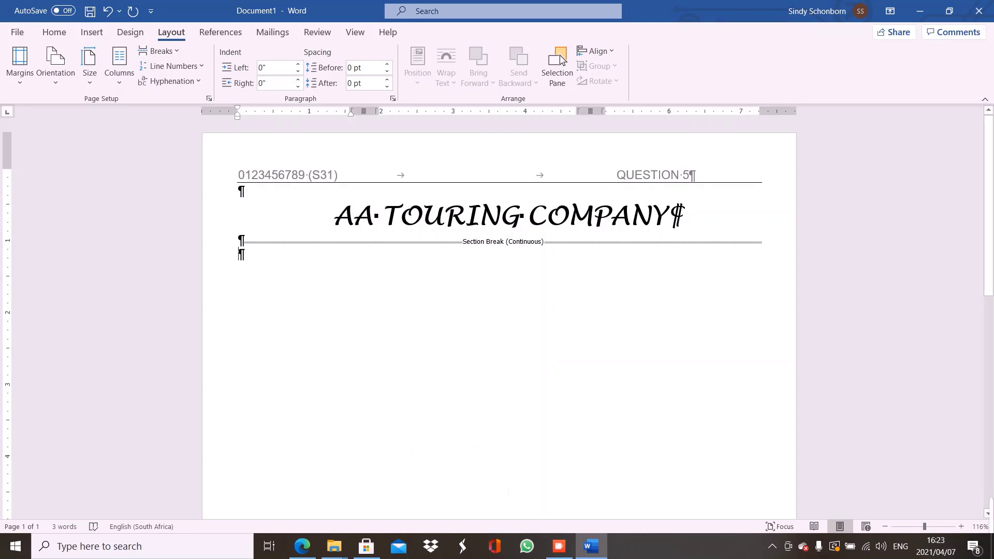
Check the next question-paper instructions, return to Word, and close all File Explorer windows
left_click(298, 552)
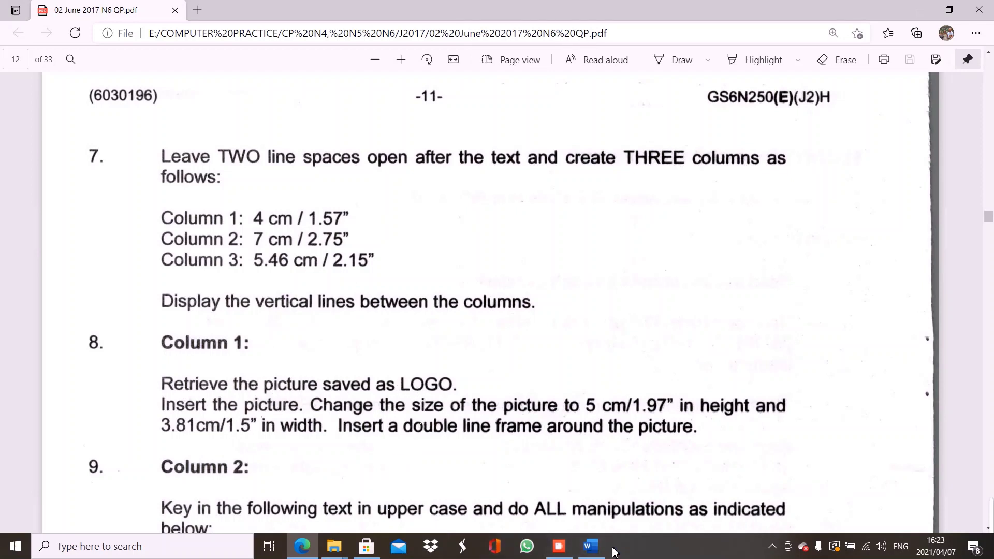
left_click(590, 546)
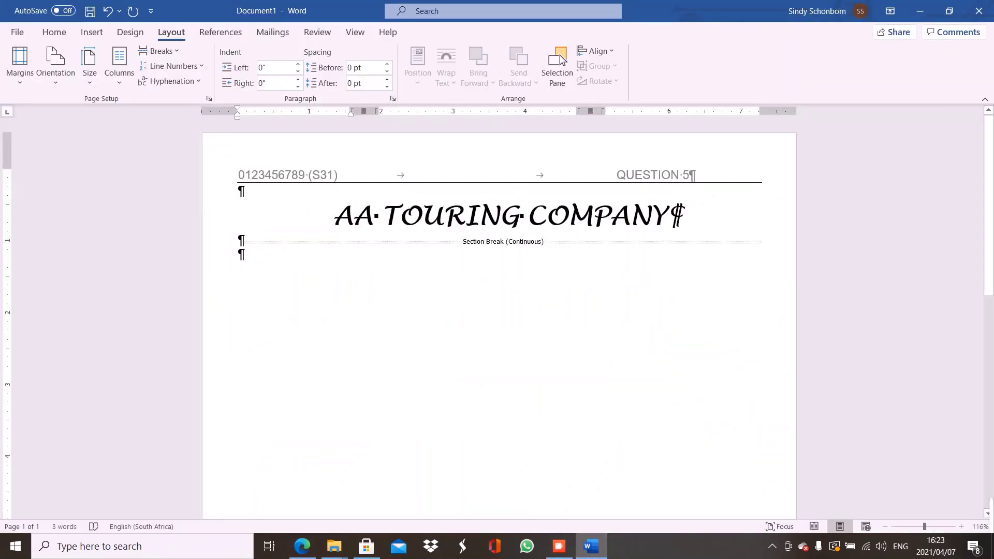
mouse_move(332, 550)
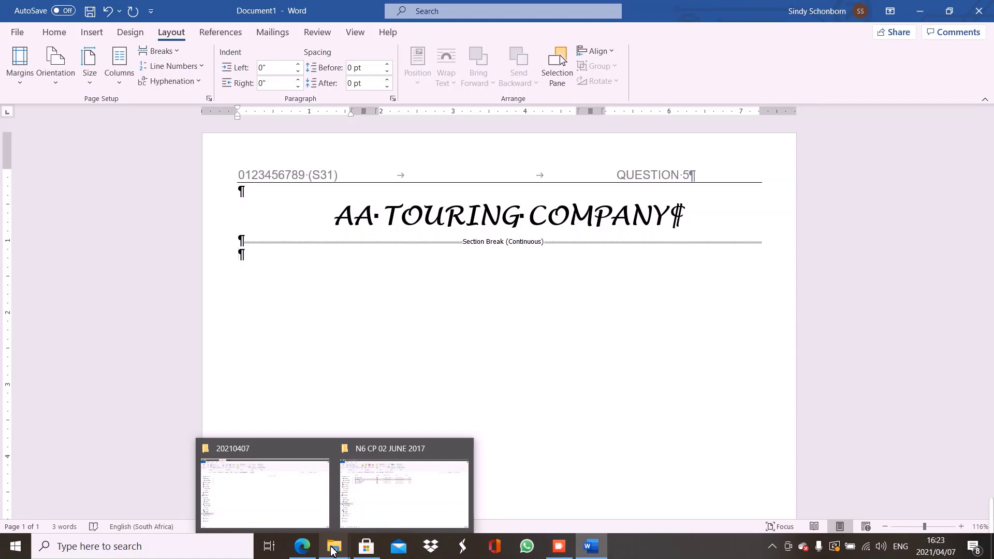
left_click(332, 549)
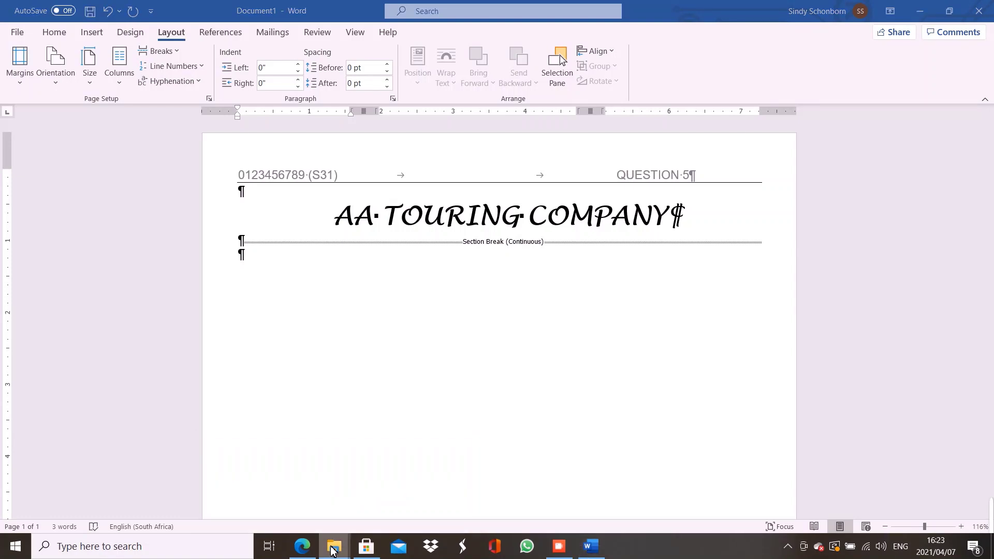
right_click(332, 551)
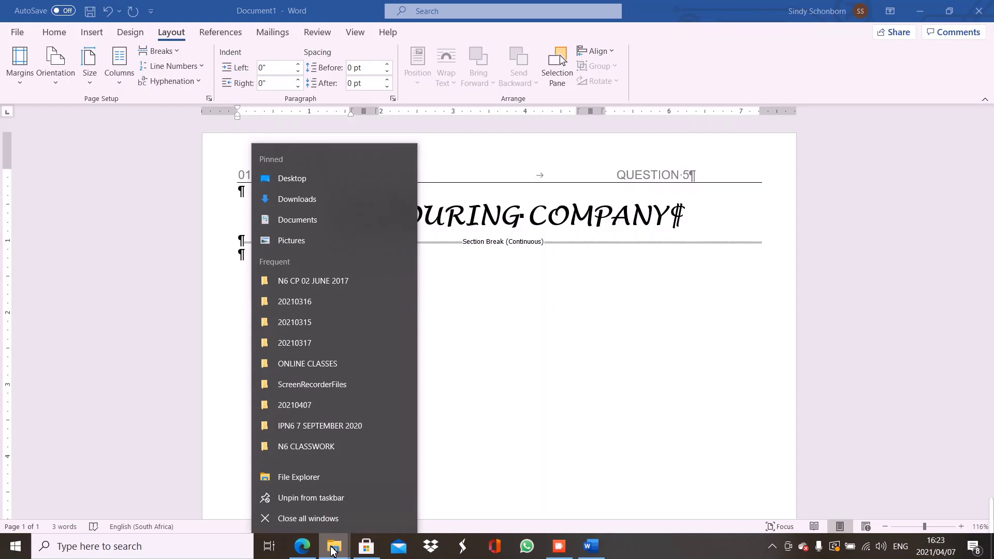
left_click(327, 519)
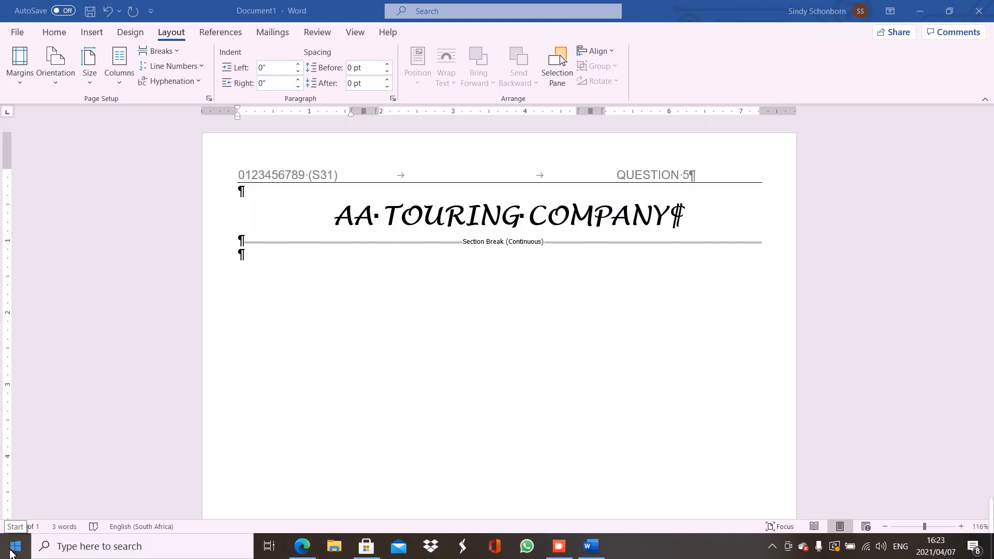
Open File Explorer at Documents > ORIGINAL CLASSWORK > N6 CLASSWORK > N6 CP 02 JUNE 2017
key("super+e")
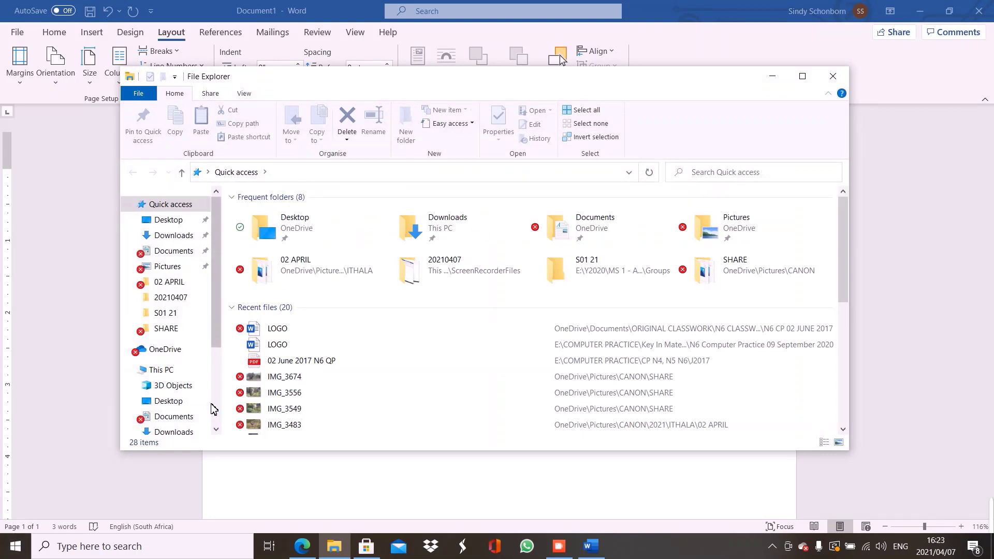
left_click(173, 417)
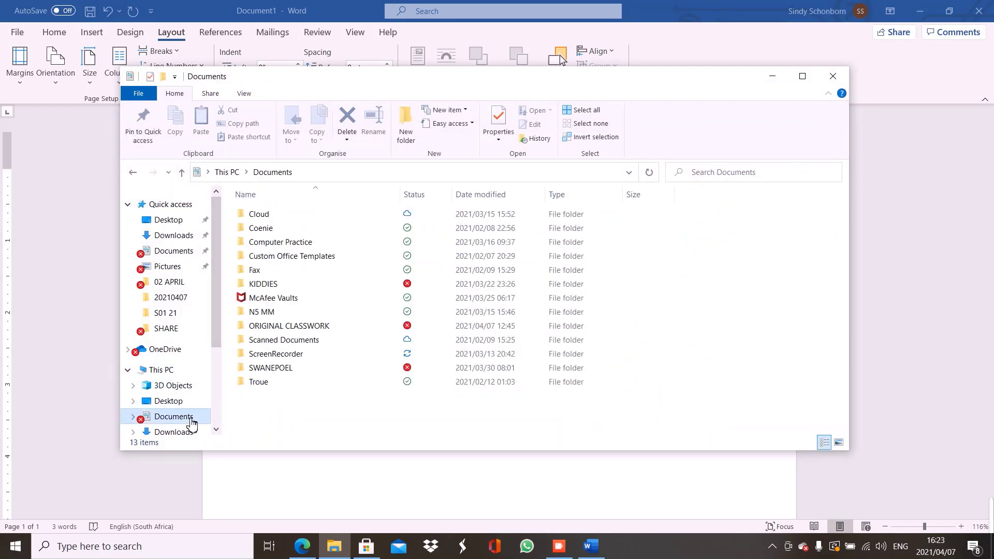
double_click(295, 328)
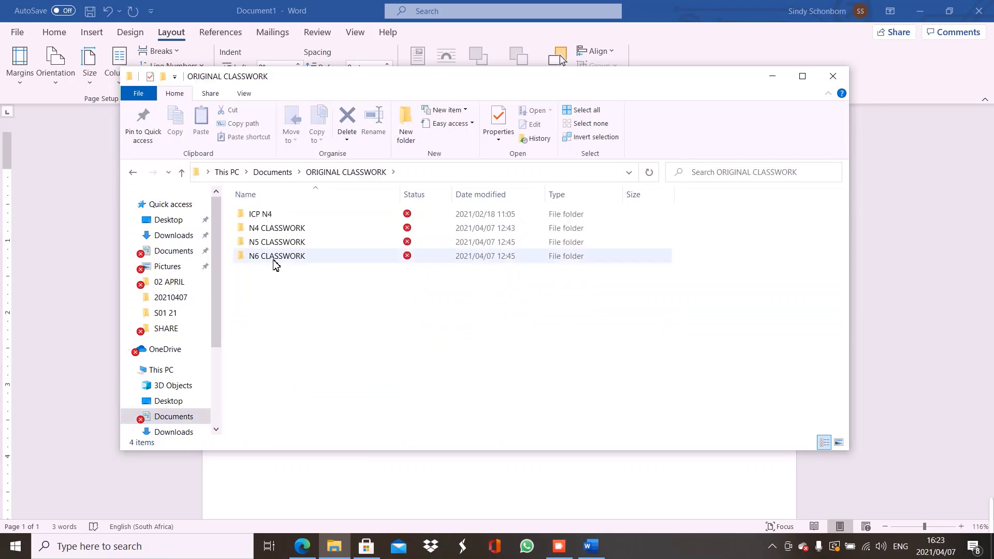
double_click(275, 262)
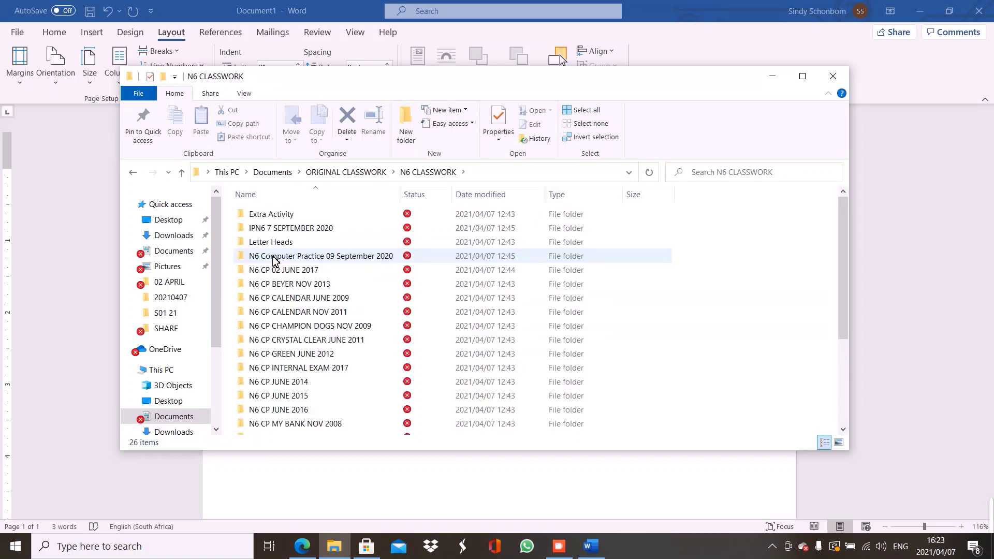
mouse_move(279, 272)
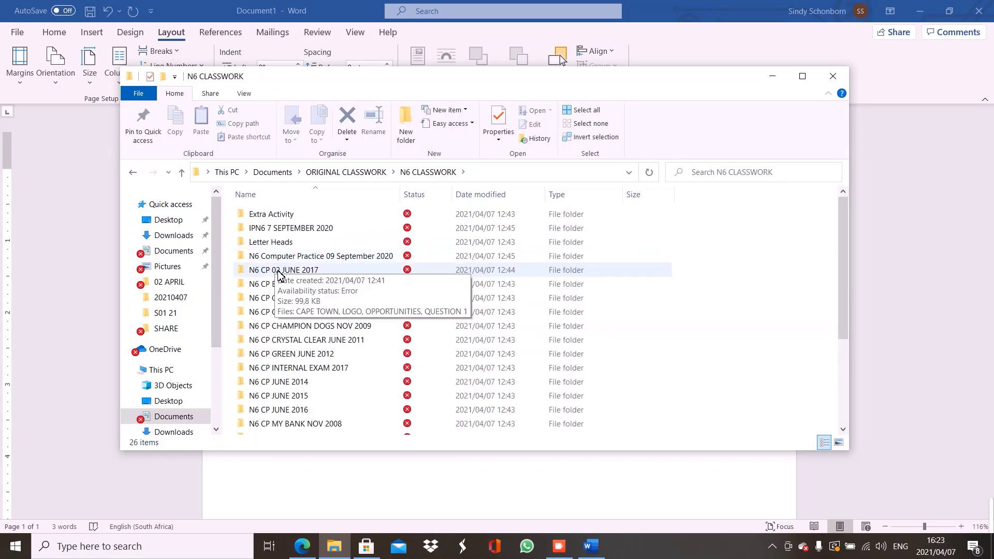
double_click(279, 270)
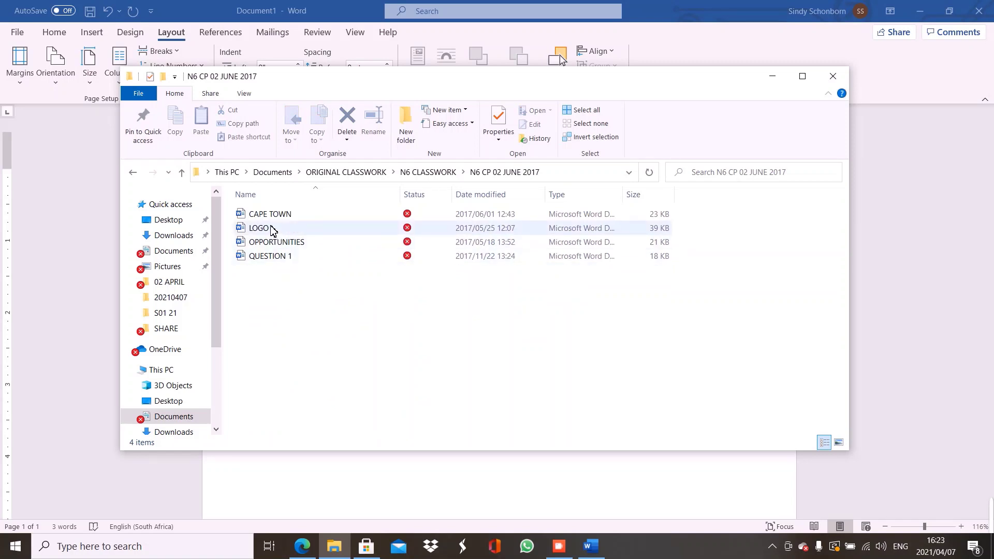
Copy the LOGO file and go back to the Word answer document
mouse_move(273, 230)
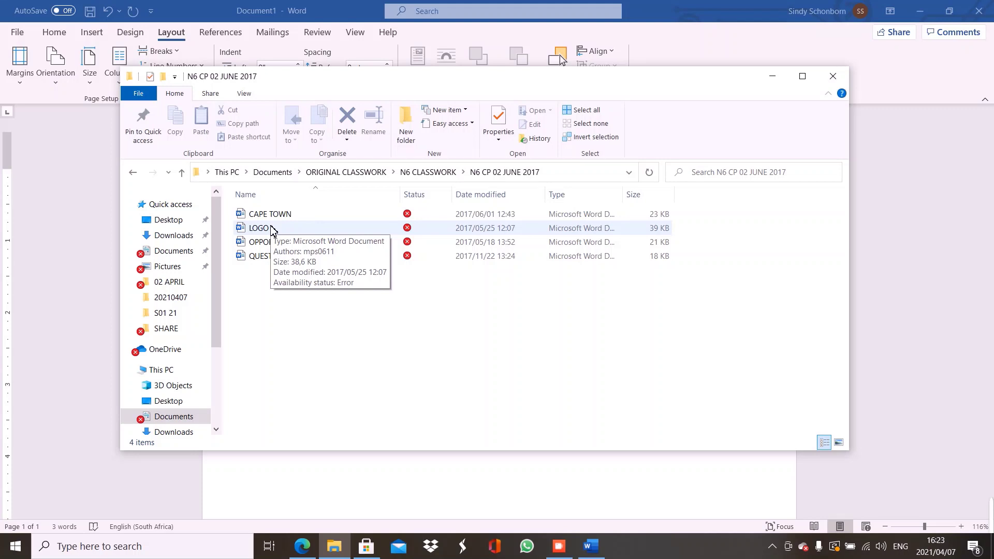
right_click(272, 230)
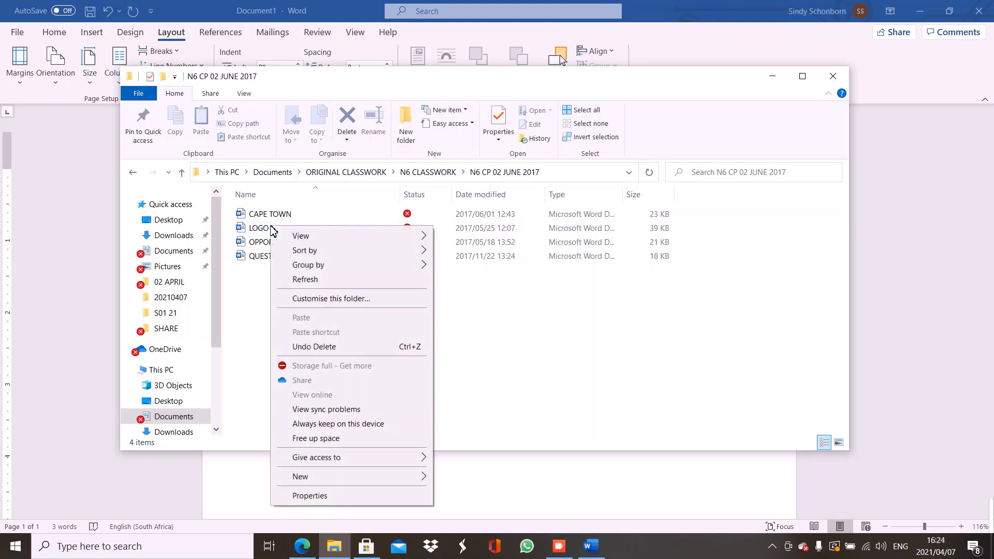
right_click(256, 232)
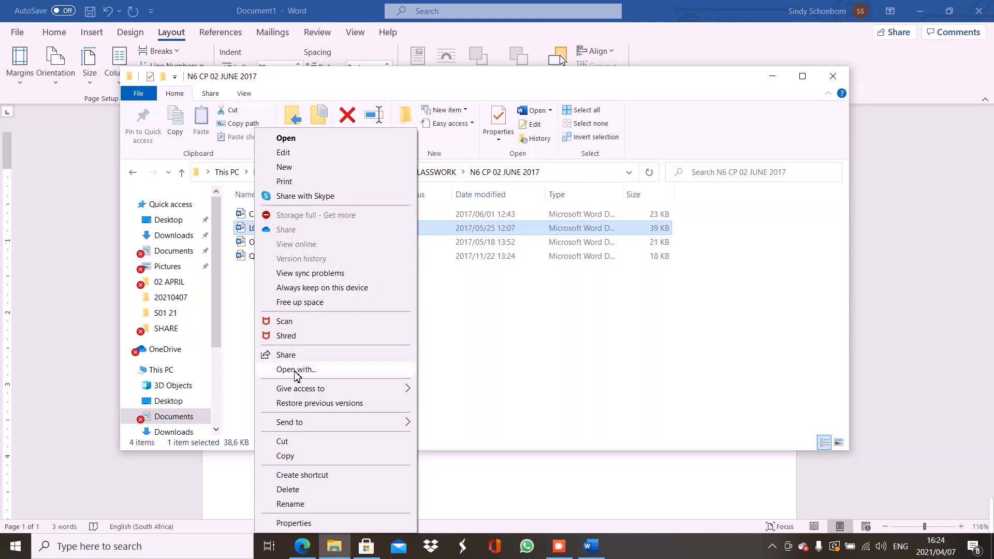
left_click(291, 458)
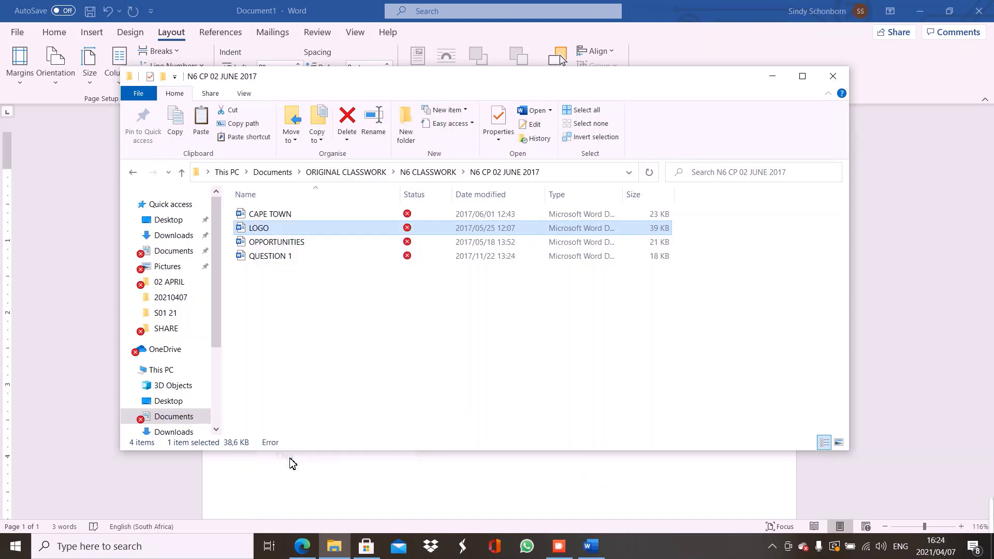
left_click(290, 462)
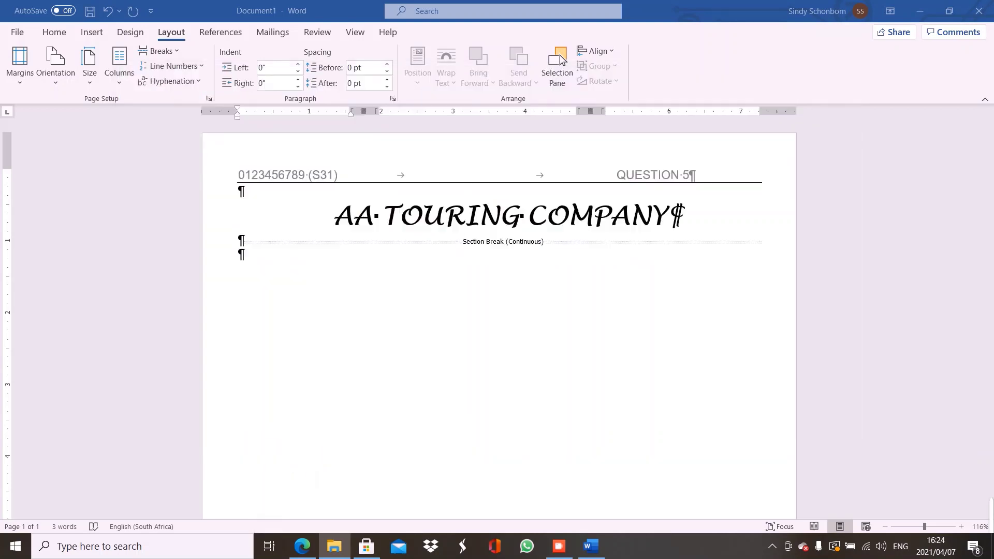
Paste the LOGO file below the section break, undo it, then open the LOGO document
left_click(296, 335)
key("ctrl+v")
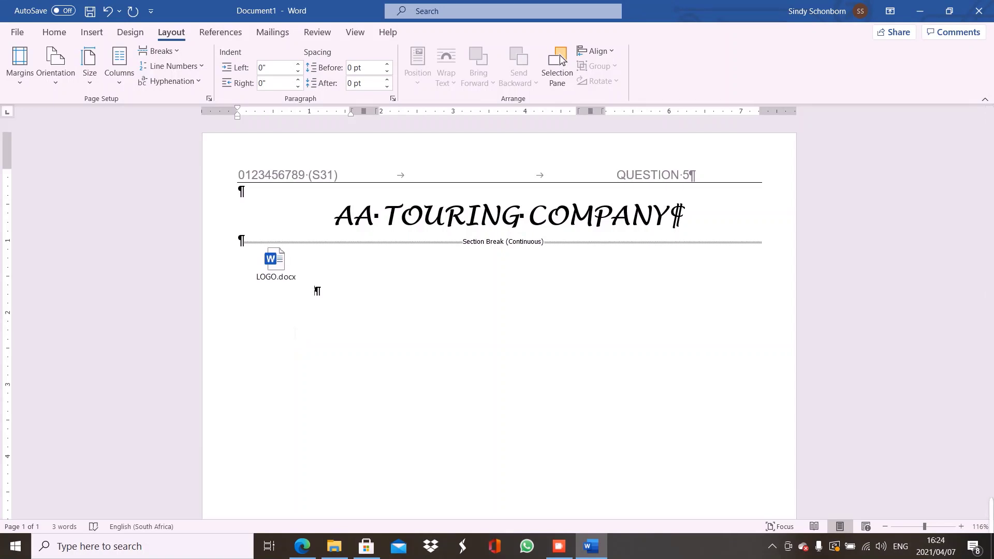
key("ctrl+z")
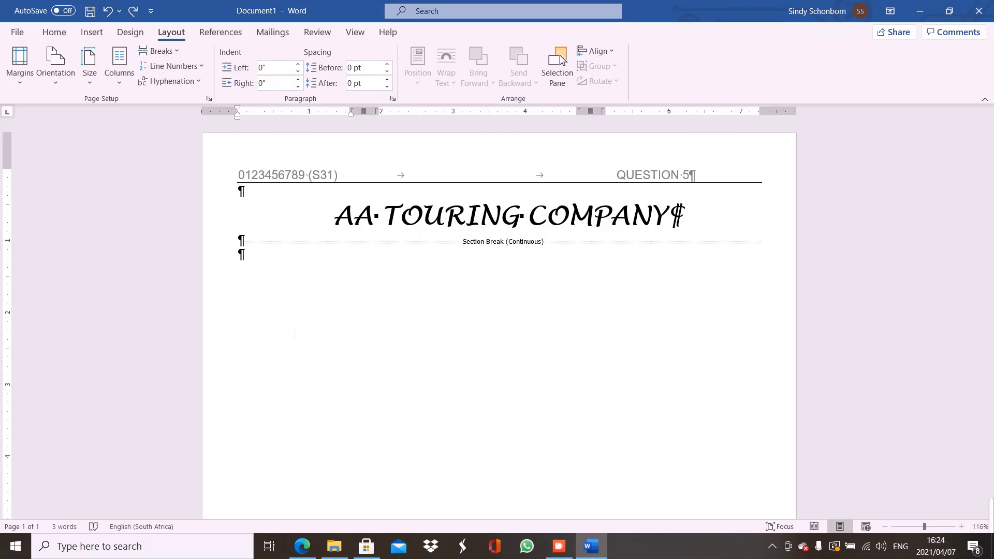
left_click(339, 546)
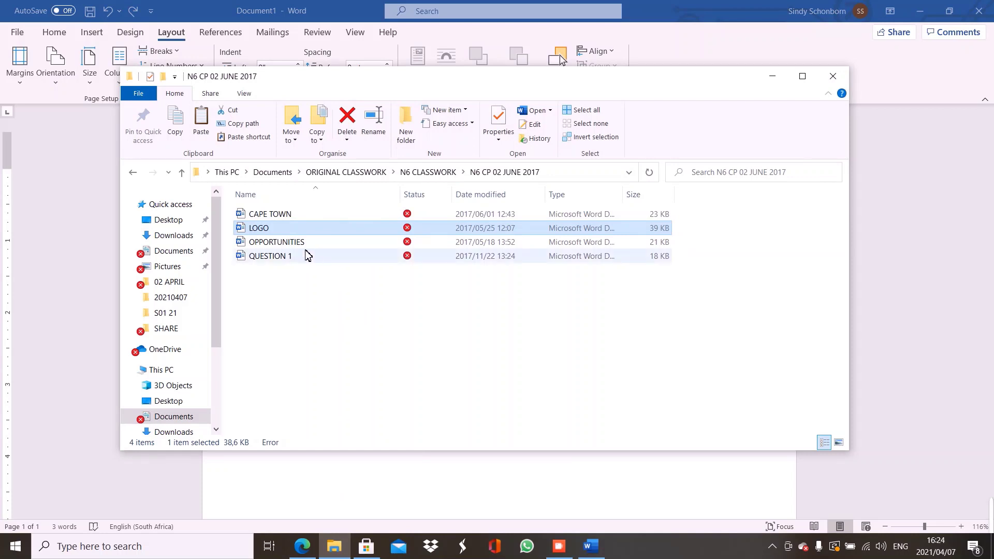
double_click(256, 231)
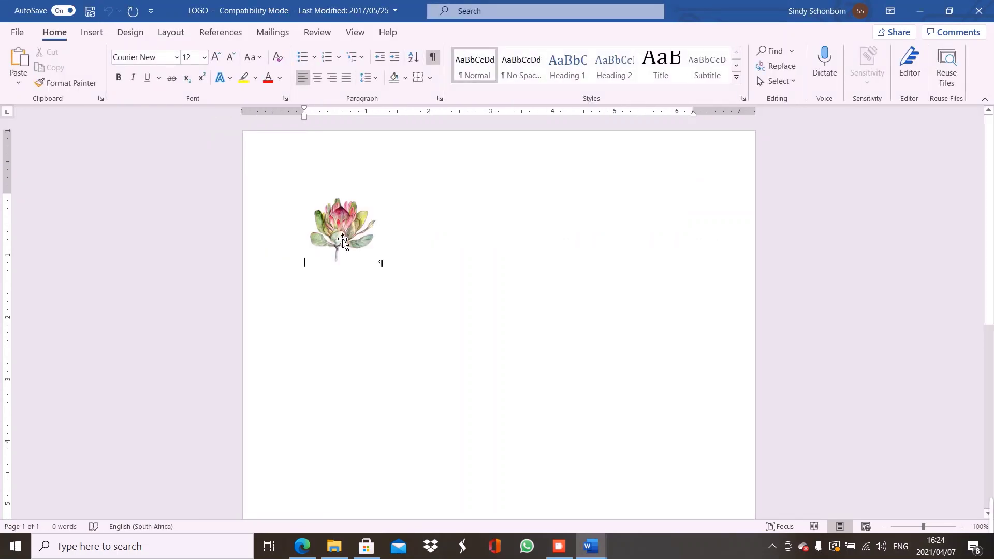
Copy the protea picture from LOGO and paste it below the section break in Document1
right_click(339, 239)
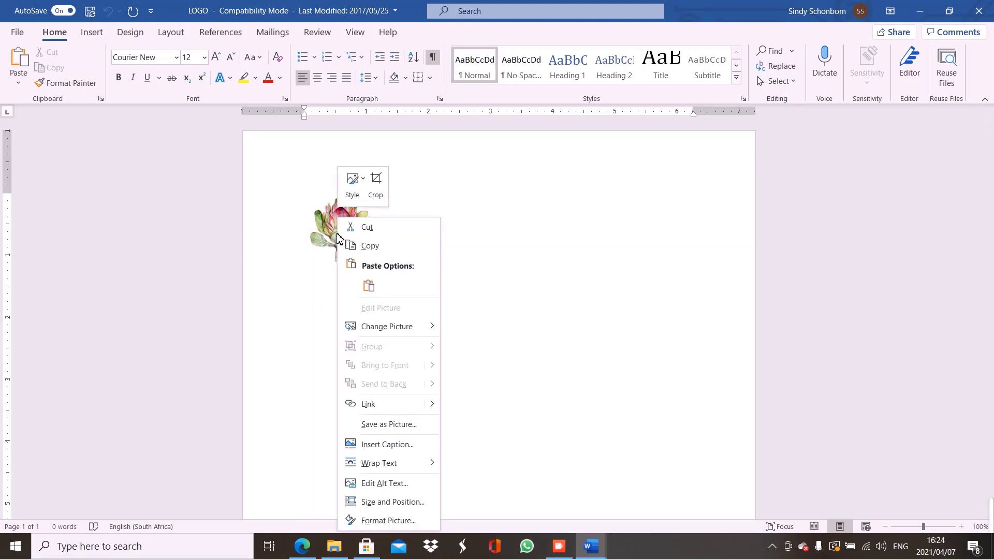
left_click(368, 247)
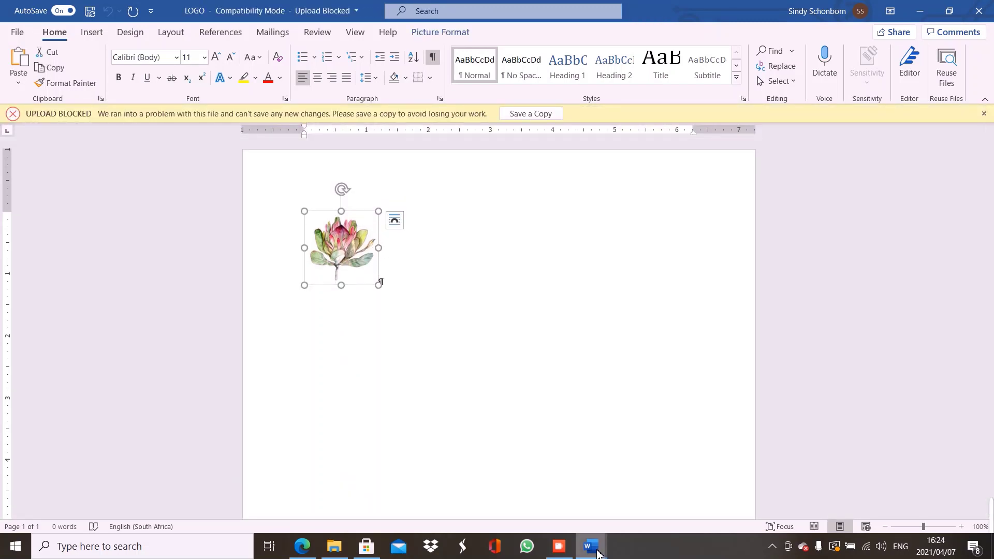
mouse_move(597, 553)
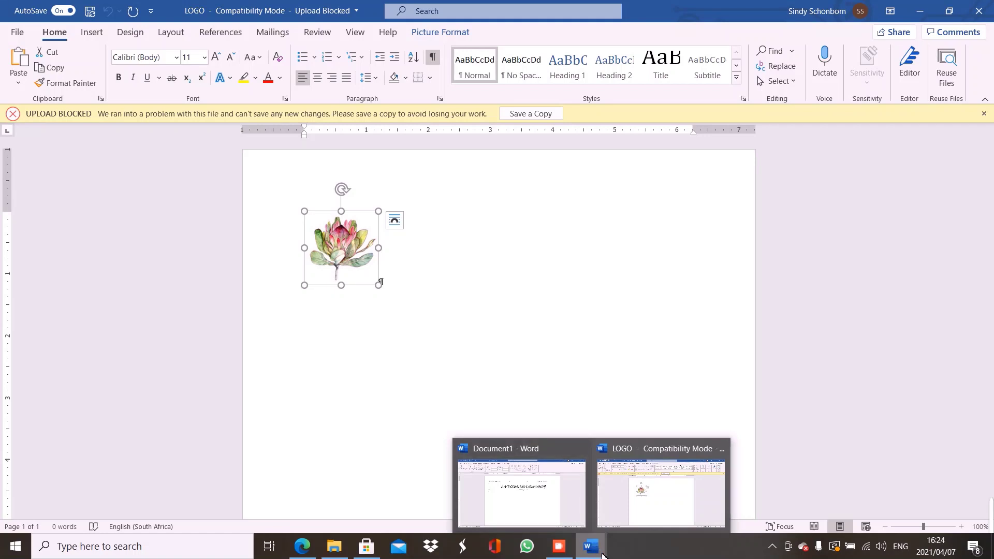
left_click(564, 515)
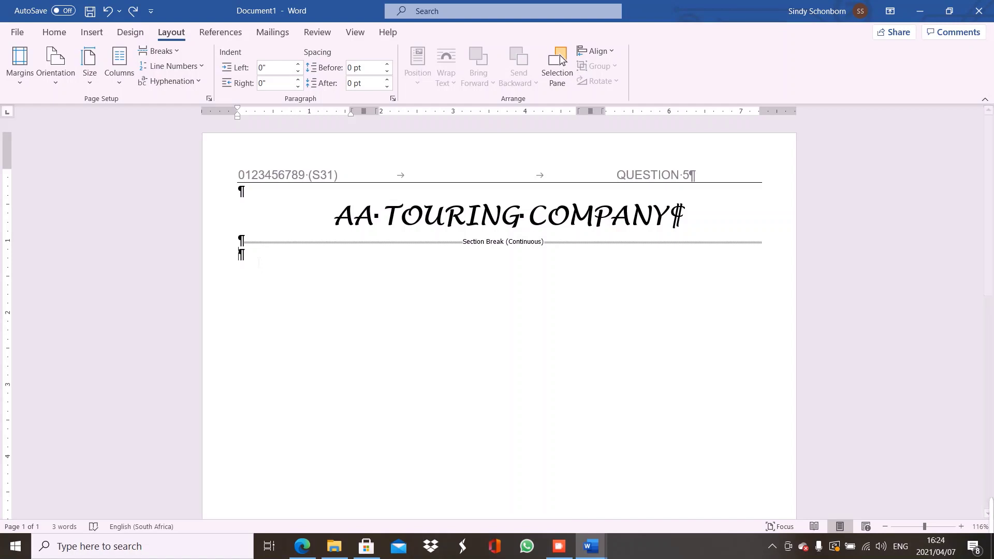
key("ctrl+v")
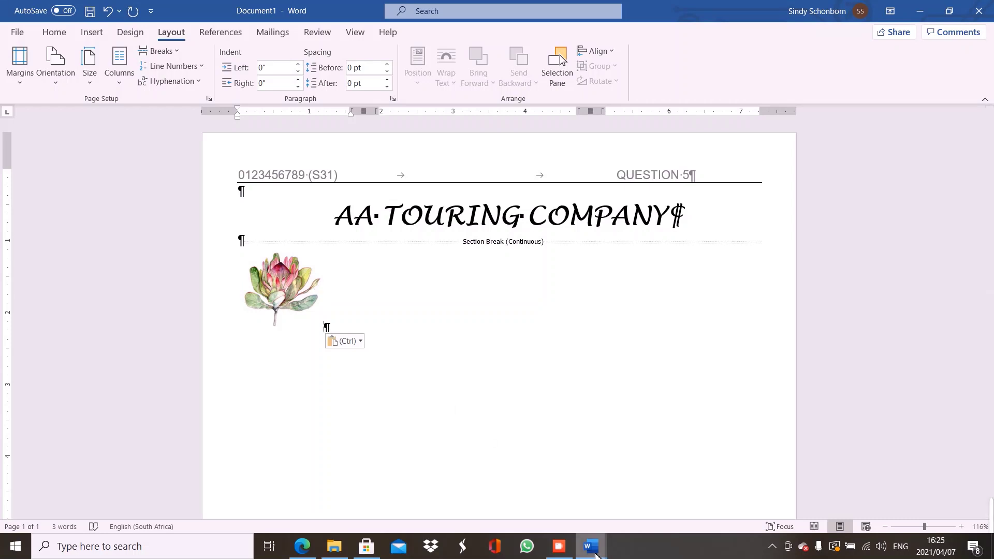
Close the LOGO document and make the answer document active again
mouse_move(595, 554)
mouse_move(709, 483)
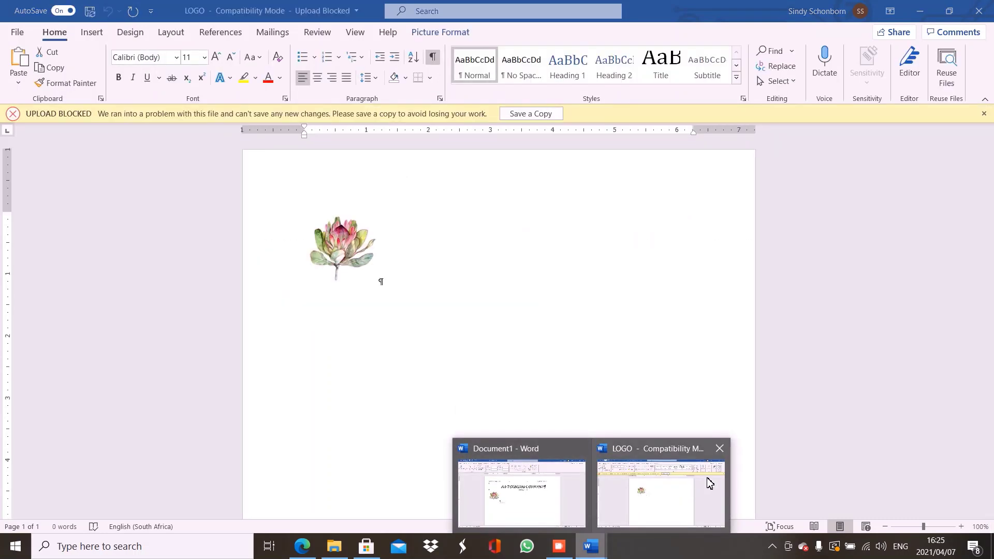
left_click(724, 451)
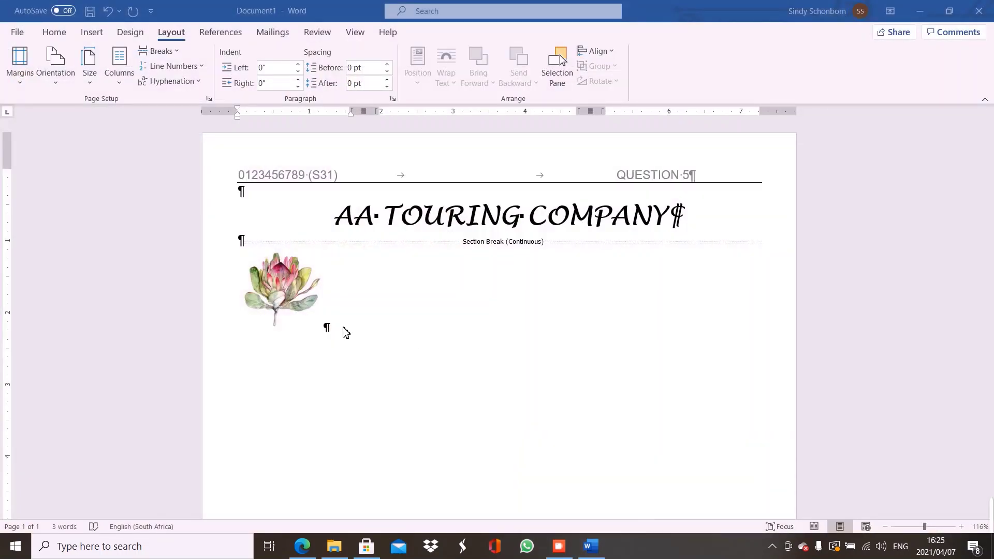
left_click(346, 333)
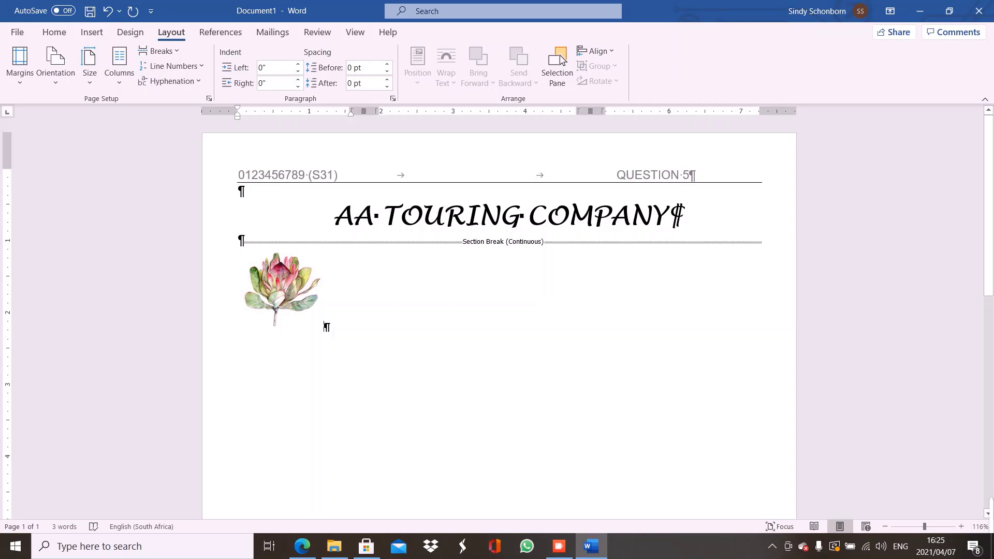
Insert an empty paragraph after the protea picture, then select the picture
key("Return")
left_click(287, 296)
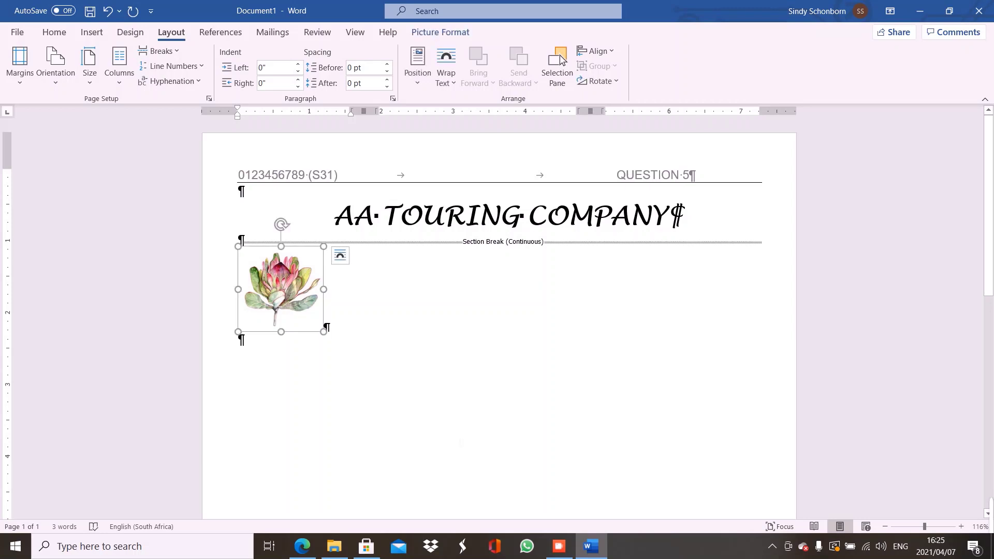
mouse_move(307, 549)
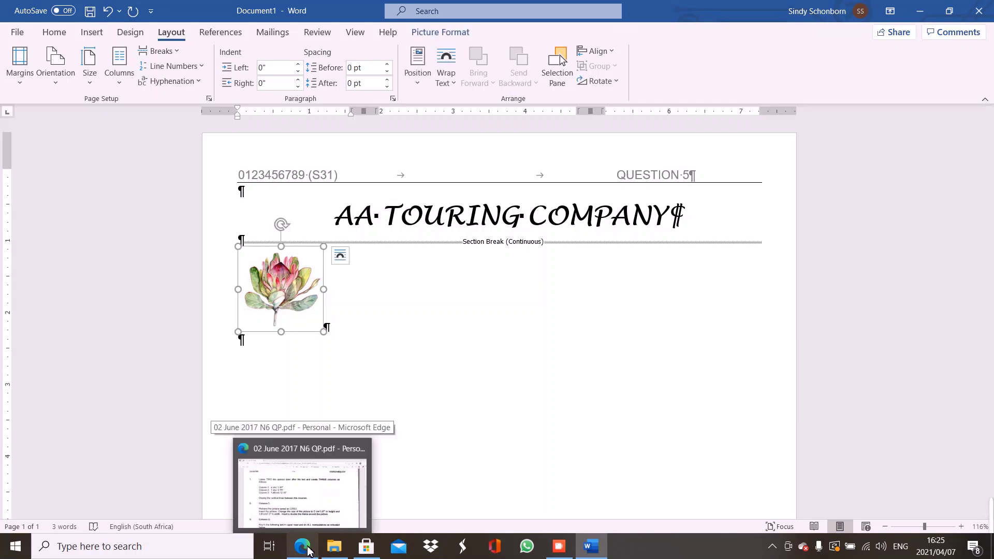
Review the column and logo requirements for questions 7–8 in the exam PDF, then return to Document1
left_click(305, 504)
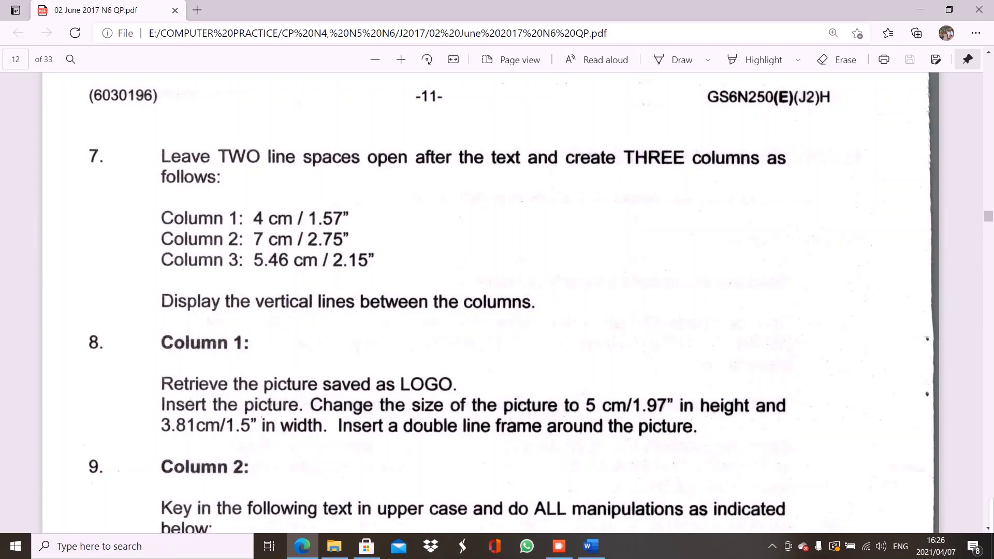
mouse_move(366, 546)
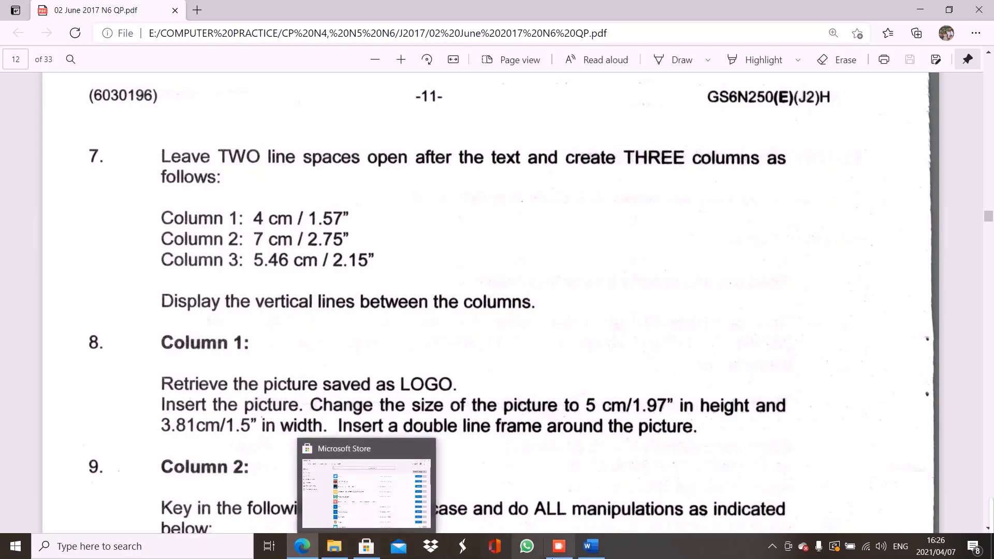
left_click(596, 555)
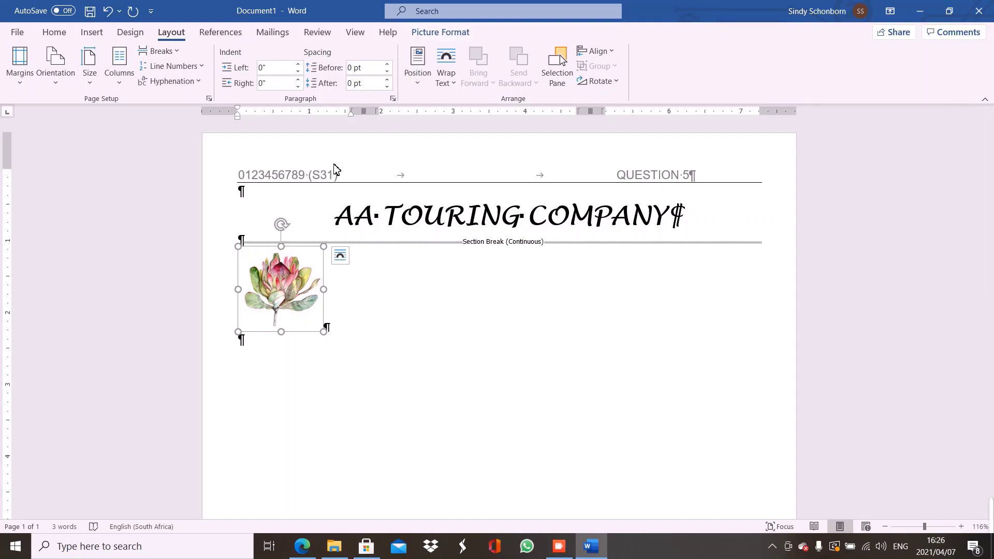
Open the Layout size settings for the protea picture, currently 1,18" at 100% scale
left_click(256, 352)
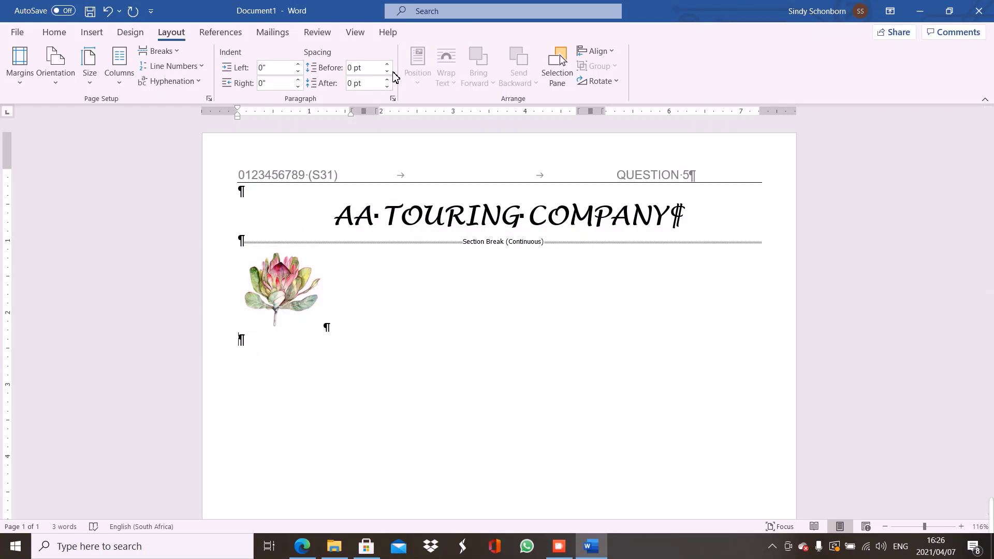
left_click(302, 279)
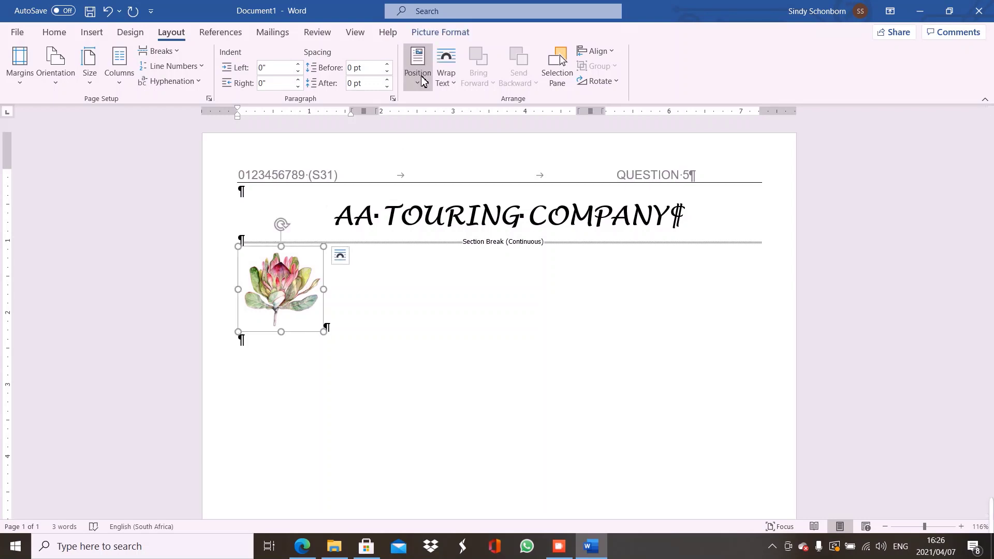
left_click(439, 33)
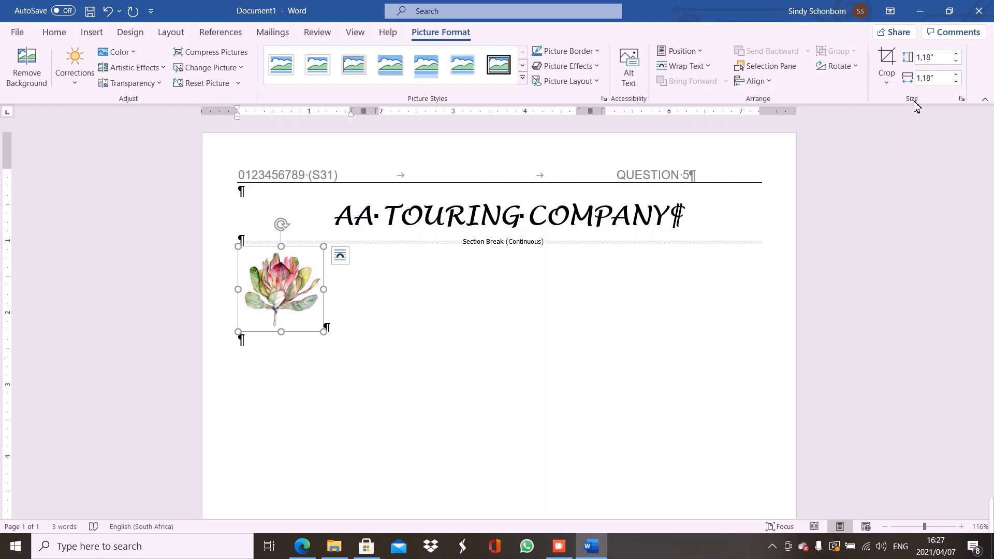
left_click(961, 98)
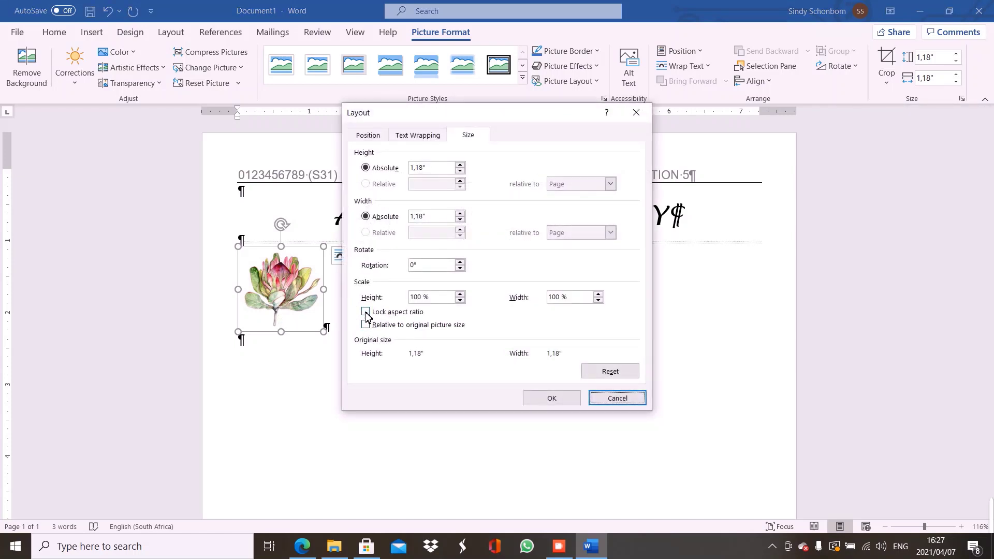
Unlock the aspect ratio and resize the protea picture to 1,97" high by 1,5" wide
left_click(366, 312)
left_click(365, 325)
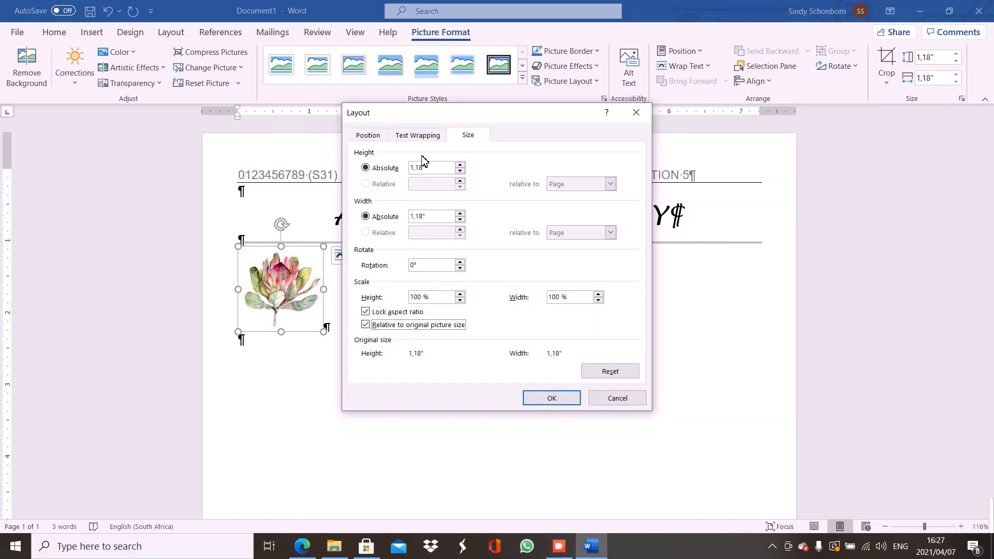
left_click(459, 164)
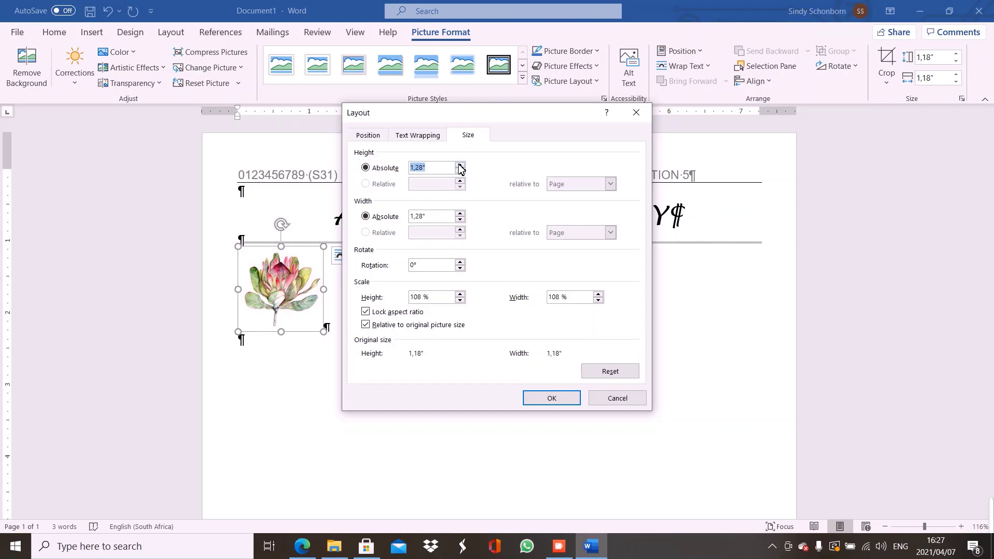
left_click(460, 213)
left_click(366, 312)
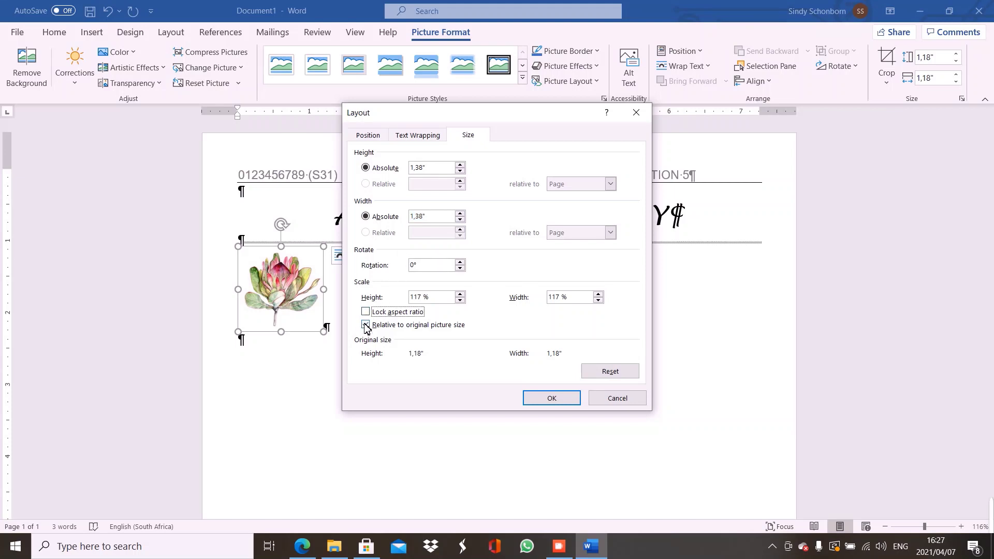
left_click(365, 325)
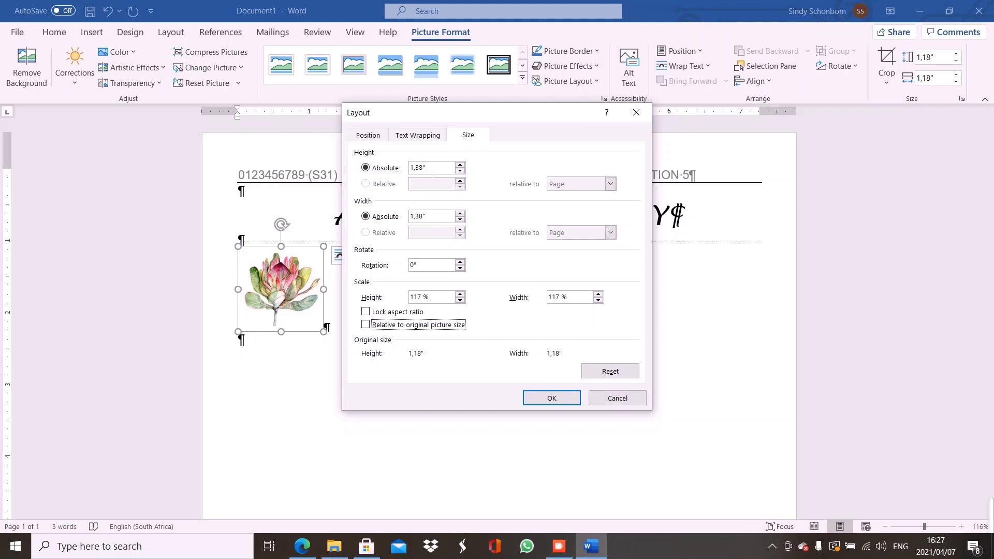
left_click(417, 168)
key("BackSpace")
key("BackSpace")
type("5")
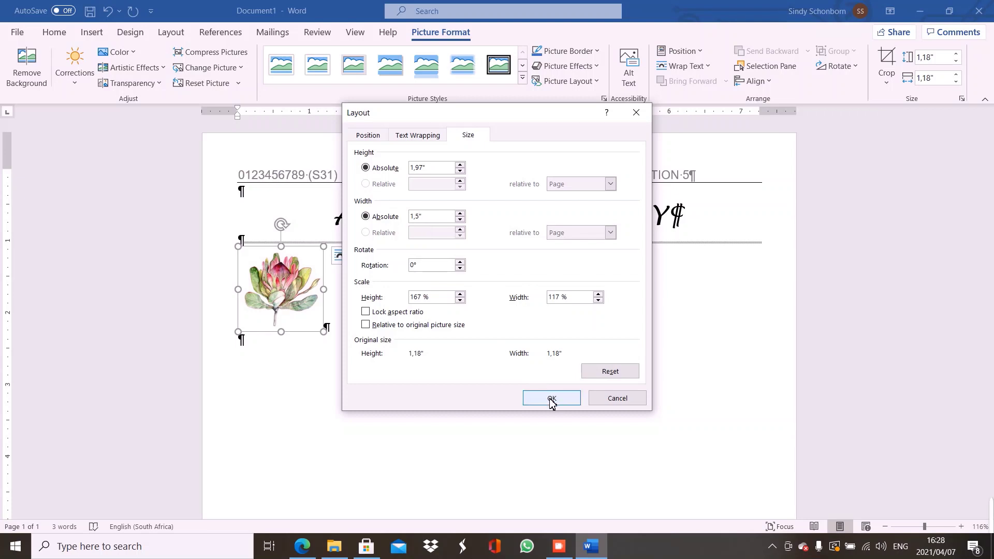
left_click(550, 400)
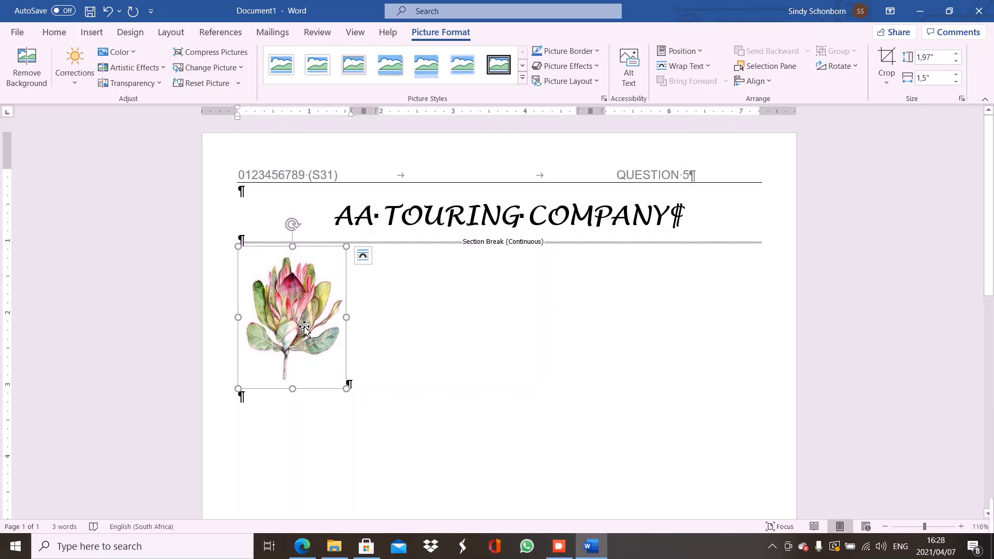
Apply a double-line Box border to the protea picture through Borders and Shading
left_click(63, 33)
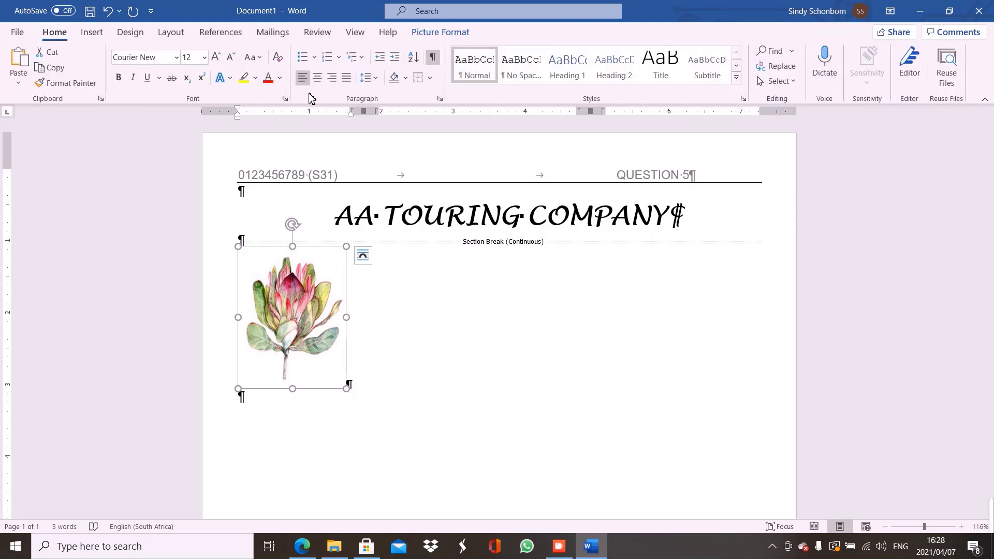
left_click(429, 79)
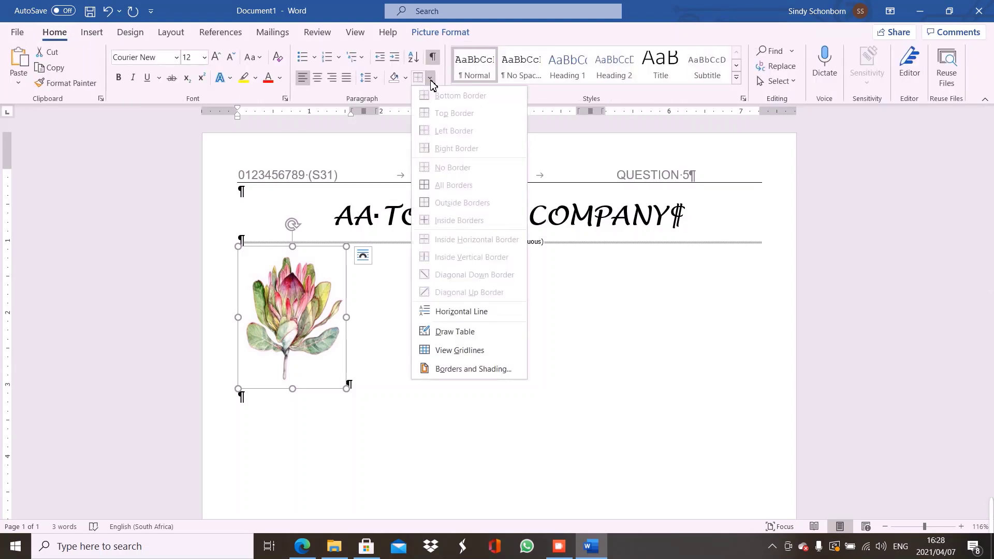
left_click(473, 369)
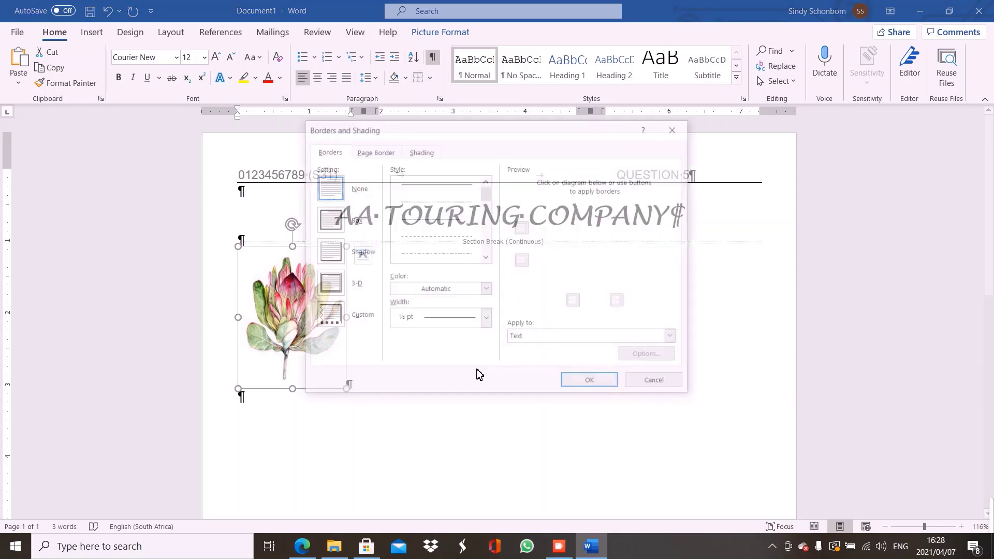
left_click(485, 257)
left_click(485, 258)
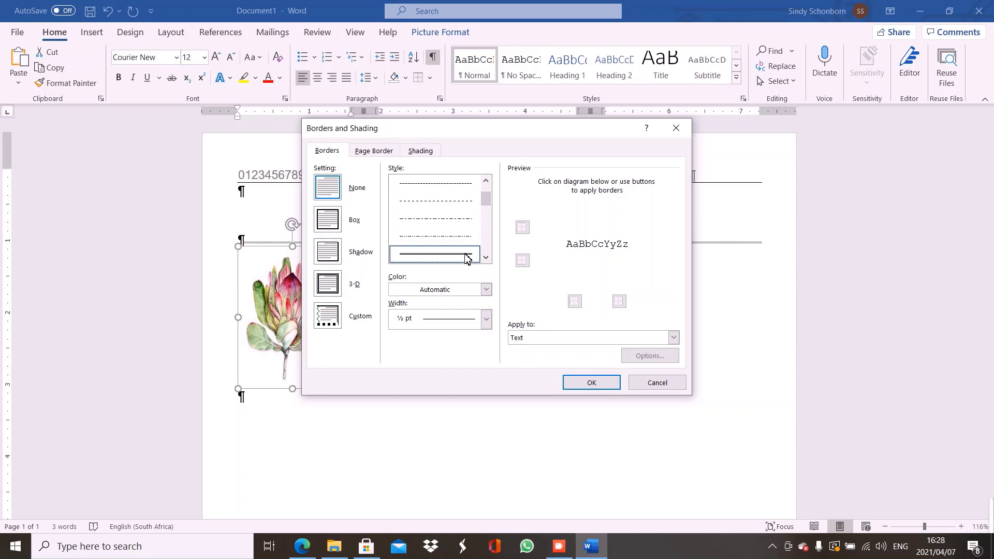
left_click(468, 255)
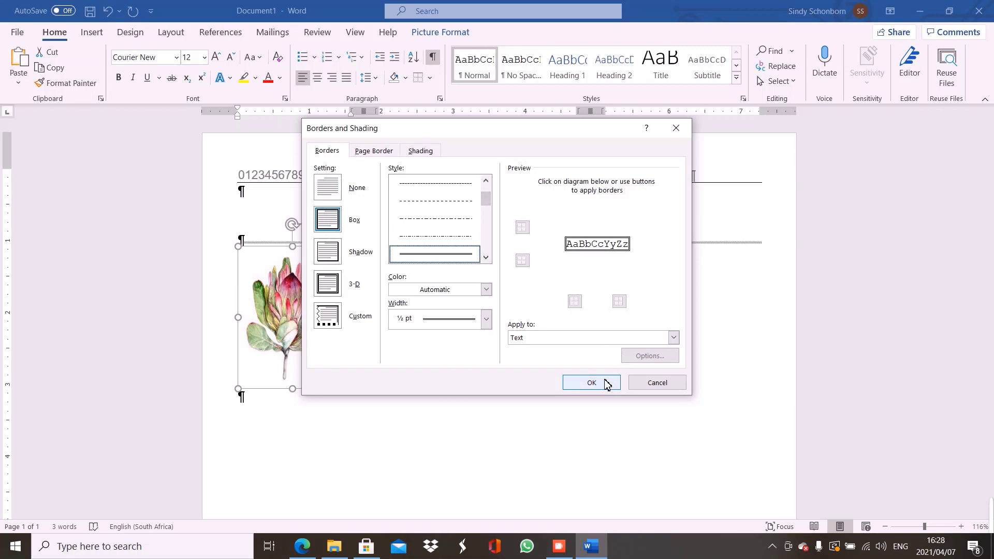
left_click(591, 383)
left_click(350, 386)
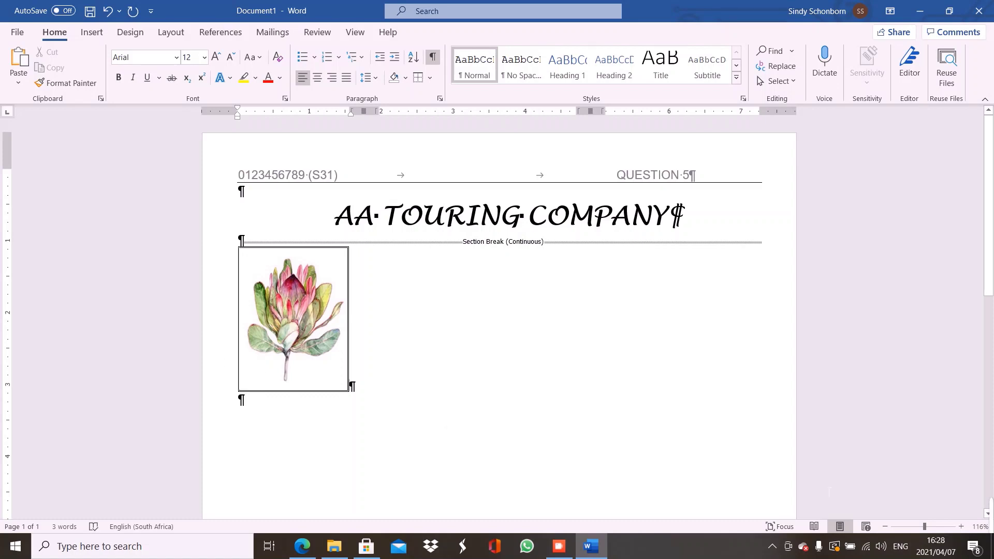
Zoom in to inspect the border, zoom back out, and reselect the protea picture
left_click(960, 526)
left_click(961, 527)
left_click(960, 526)
left_click(961, 527)
left_click(961, 527)
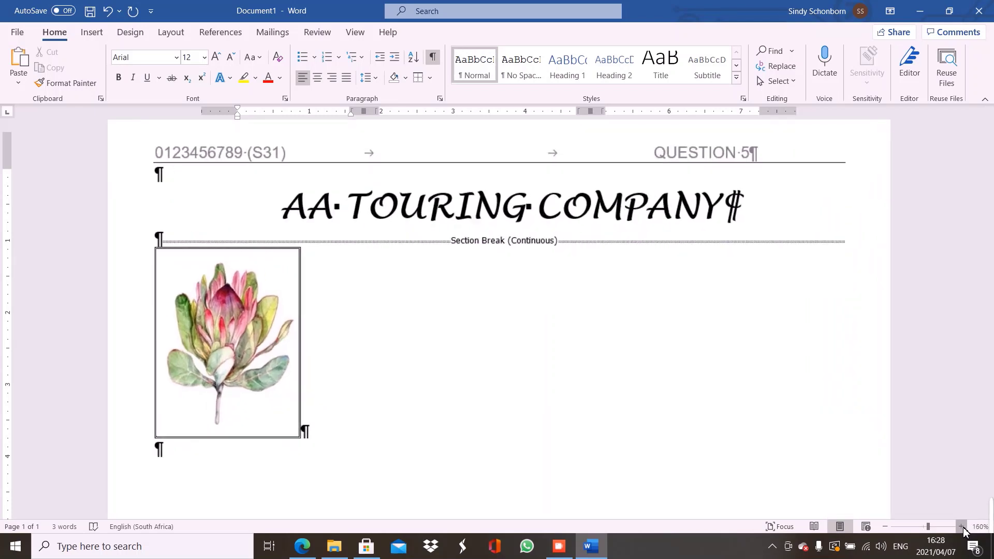
left_click(961, 527)
left_click(962, 527)
left_click(961, 527)
left_click(961, 527)
left_click(961, 527)
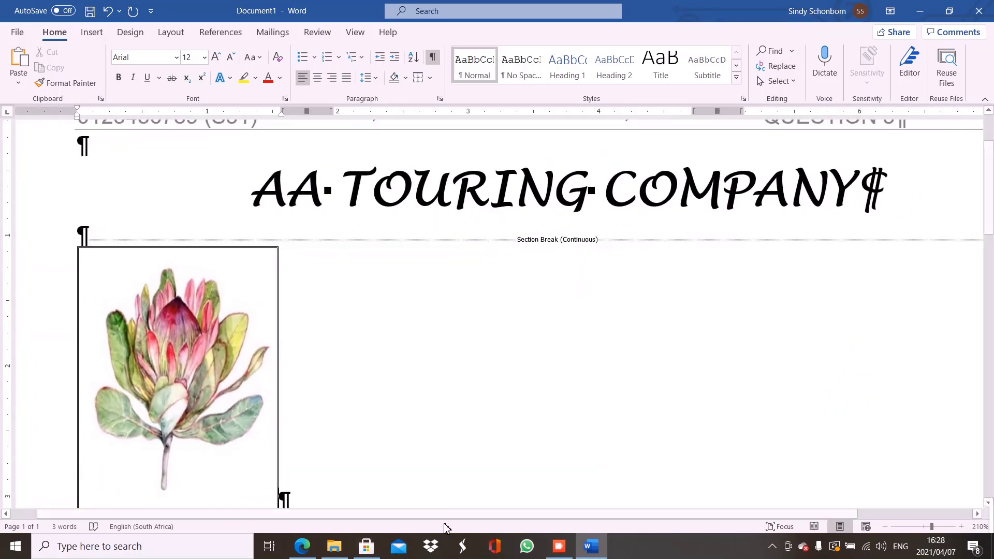
left_click(925, 527)
left_click(303, 291)
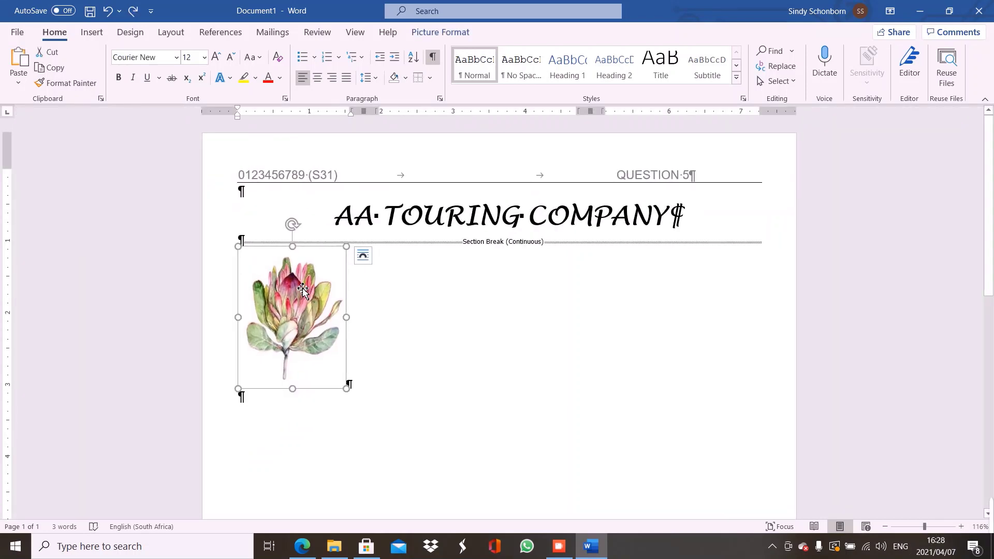
left_click(445, 34)
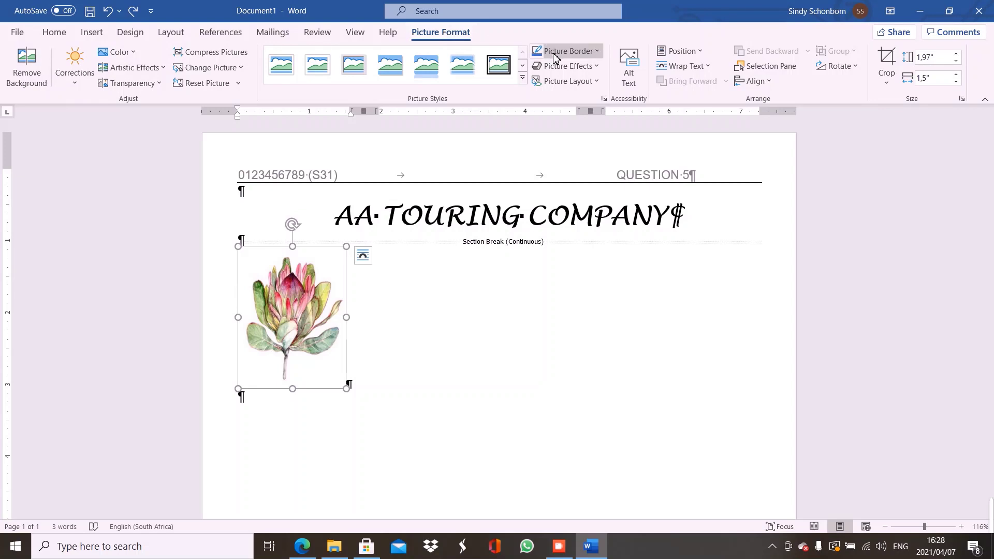
Set the protea picture's outline to a solid line with Double compound type
left_click(583, 52)
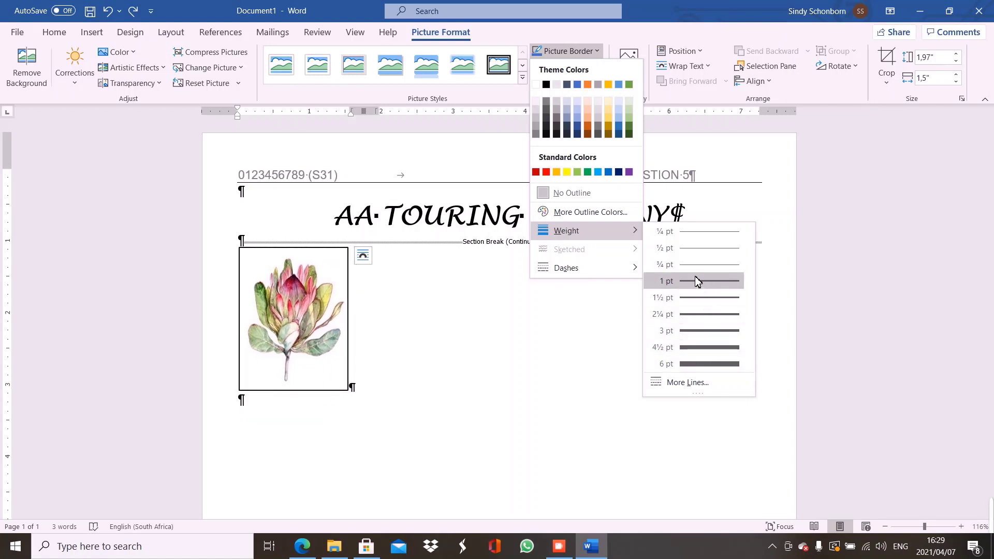
mouse_move(596, 272)
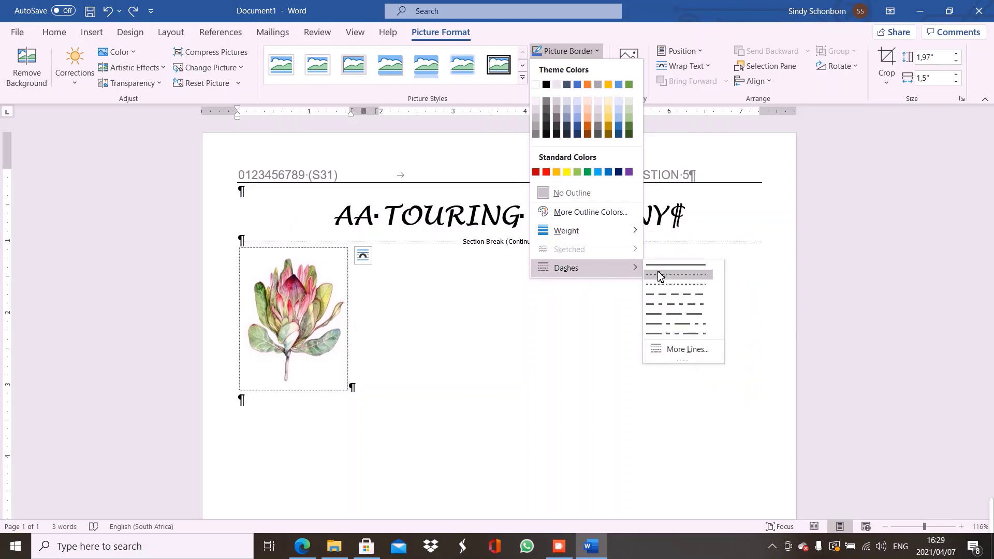
left_click(671, 351)
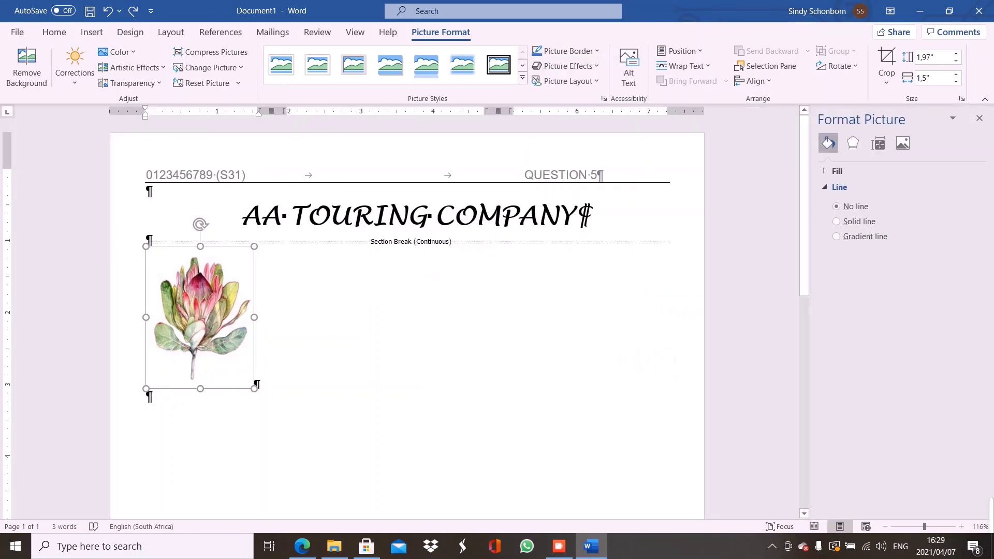
left_click(850, 222)
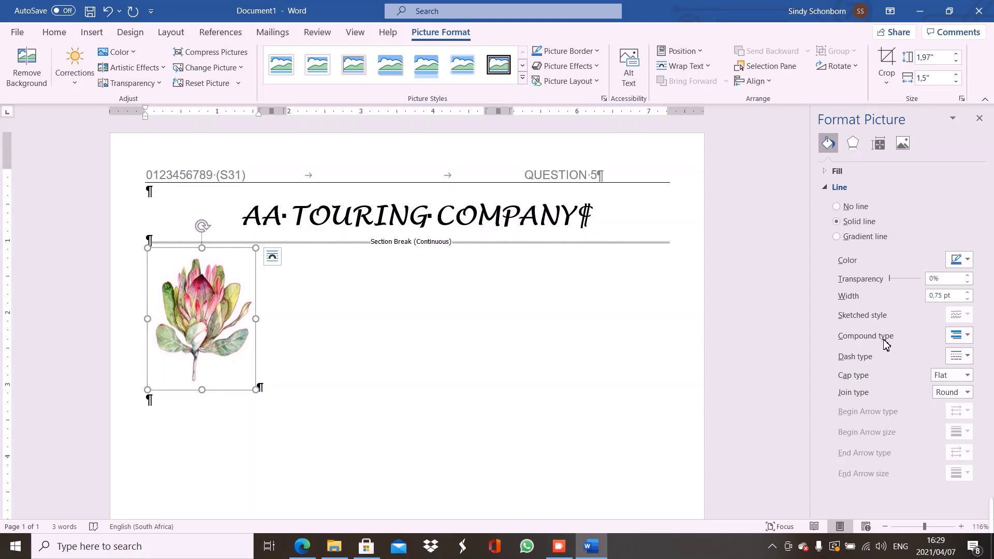
left_click(957, 338)
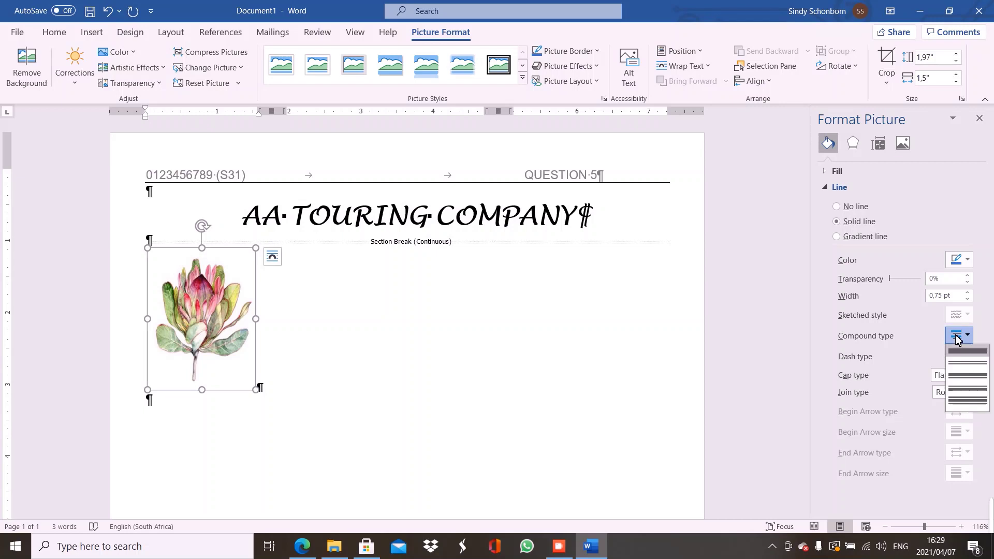
left_click(966, 368)
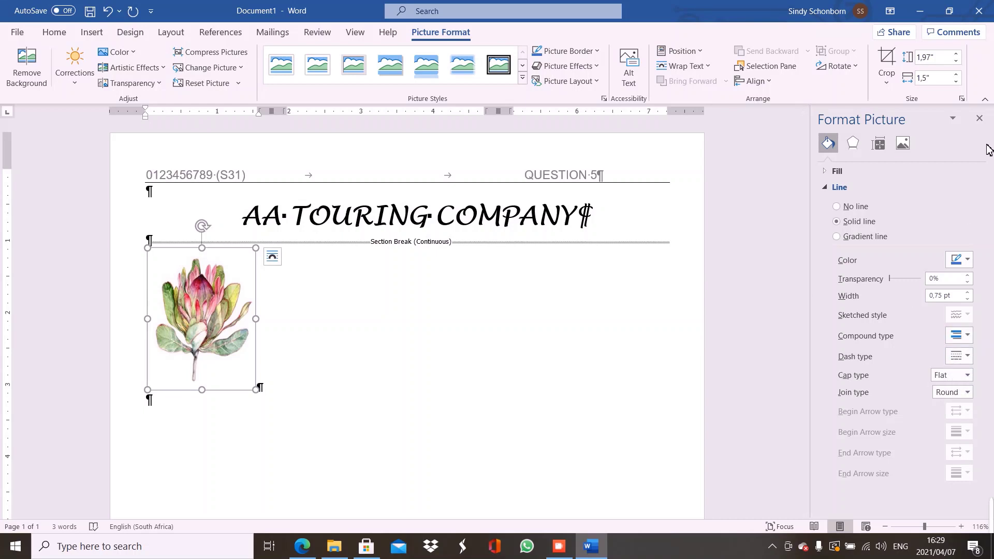
left_click(978, 118)
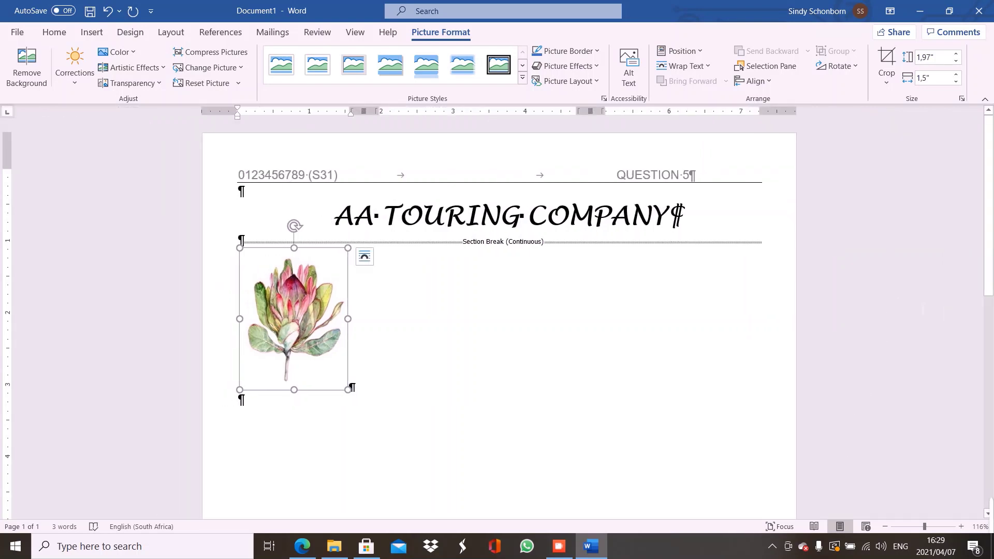
Zoom in to check the double outline, then zoom back out to the whole page
left_click(939, 527)
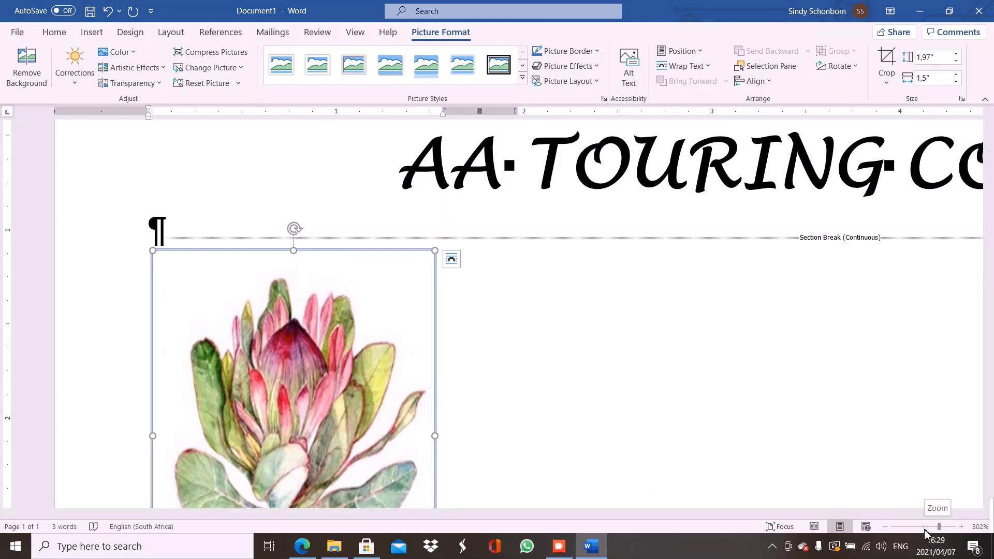
left_click(925, 528)
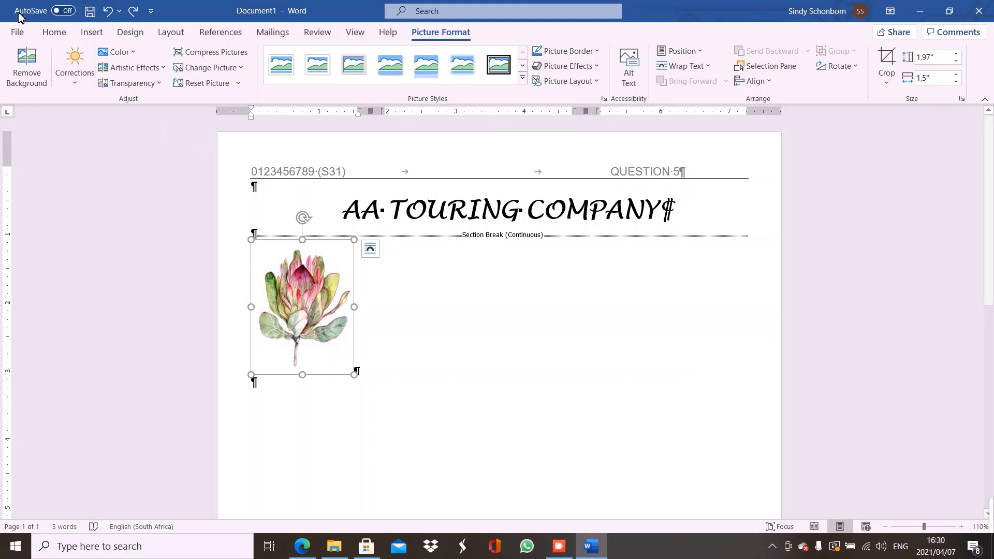
left_click(56, 33)
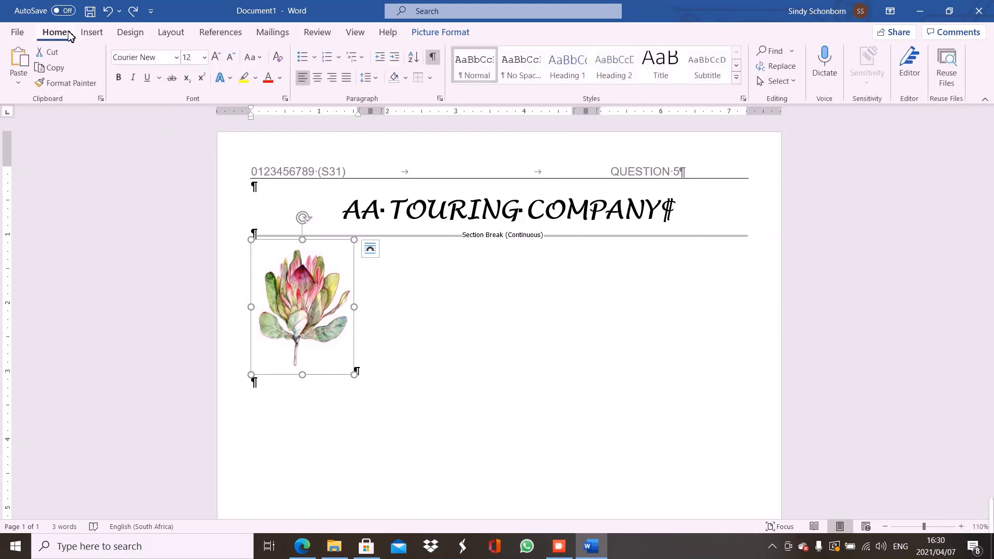
Reselect the protea picture and frame it with a double-line Box border from Borders and Shading
left_click(430, 77)
left_click(373, 368)
left_click(355, 370)
left_click(279, 329)
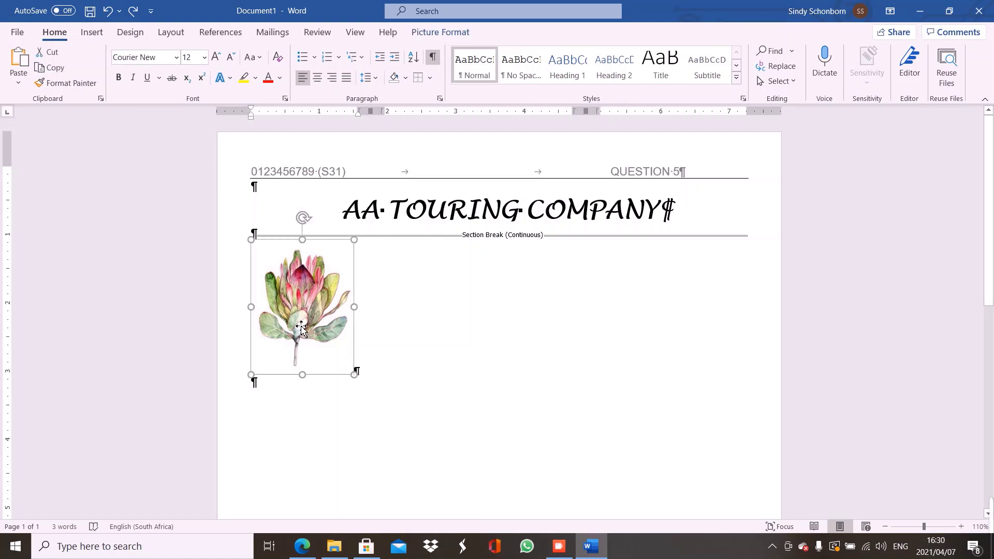
left_click(432, 77)
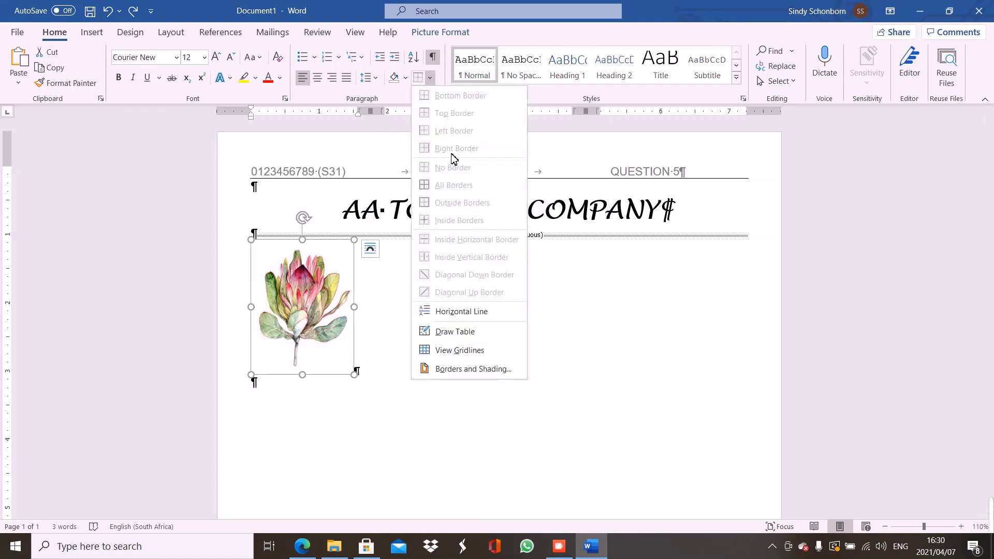
left_click(498, 371)
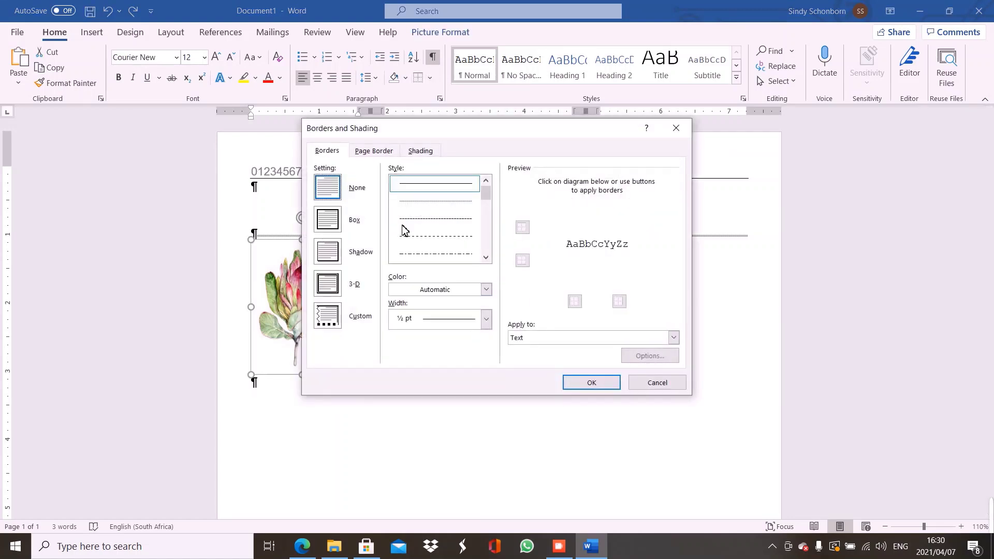
left_click(486, 258)
left_click(485, 259)
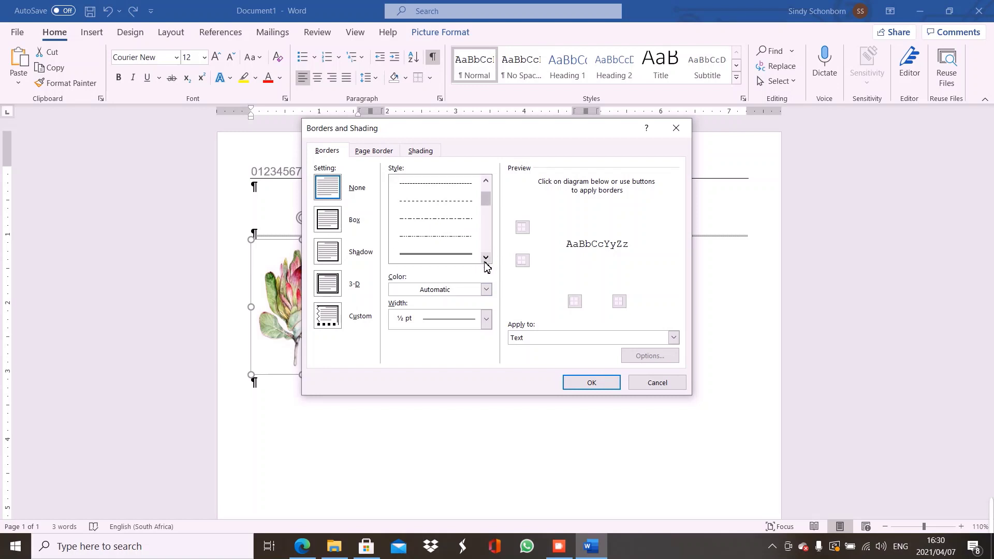
left_click(461, 254)
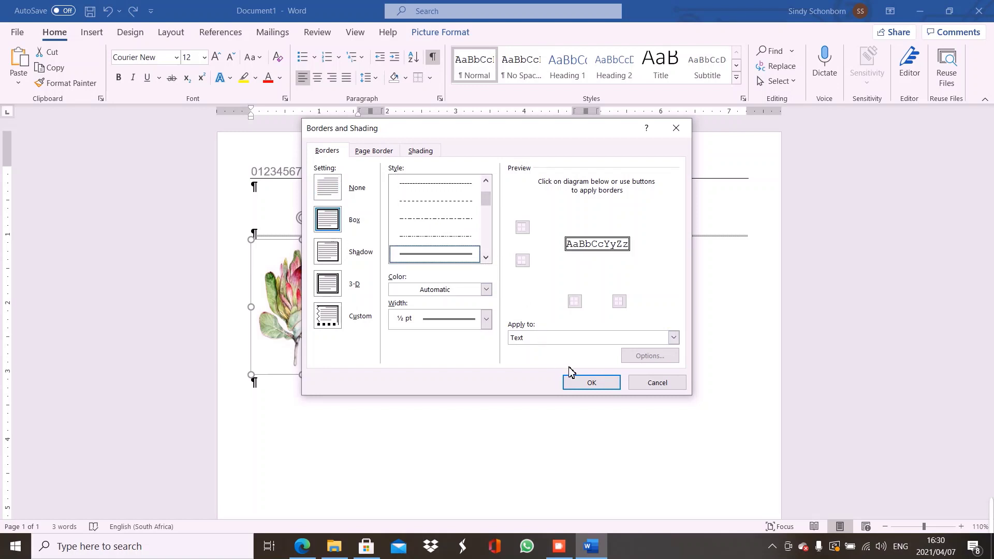
left_click(573, 384)
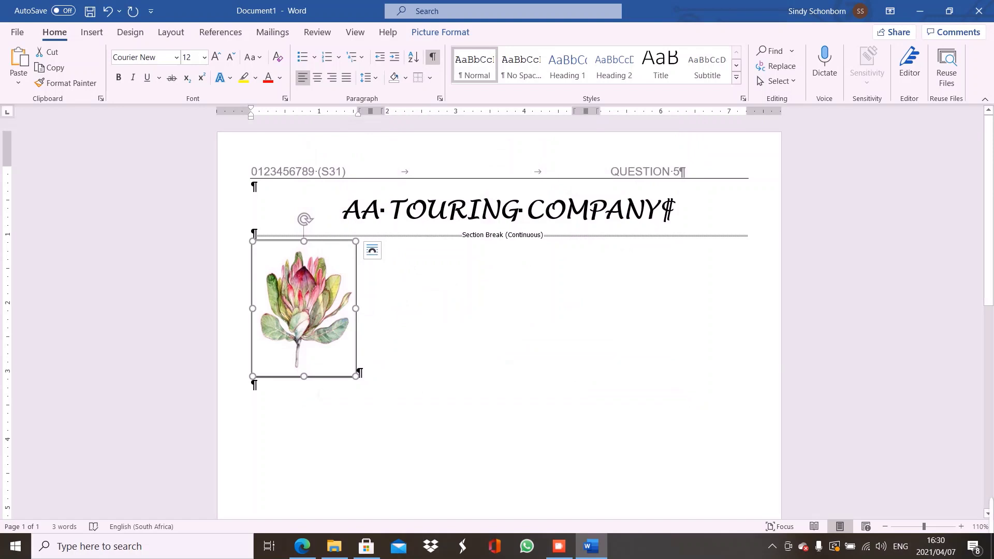
left_click(317, 396)
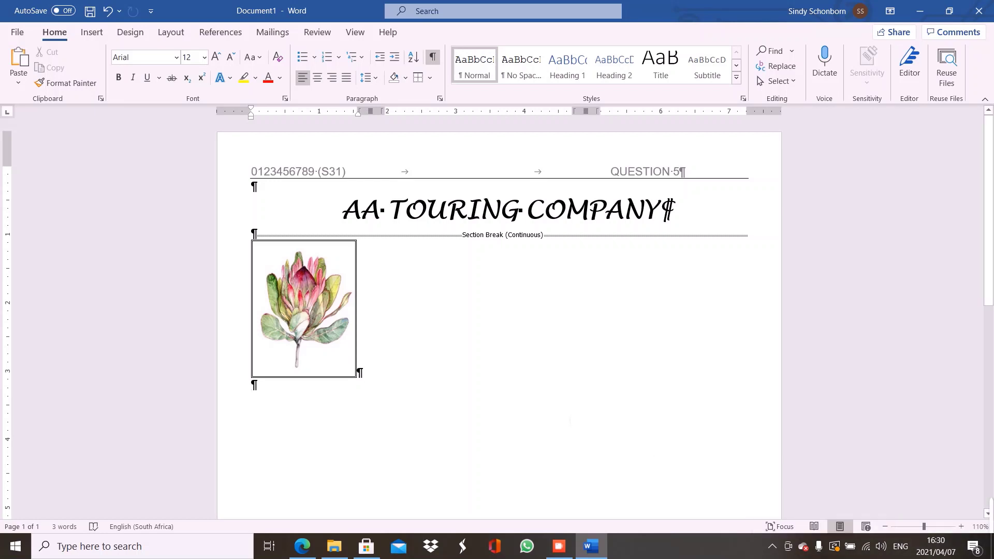
Insert a column break after the framed picture and bring the exam PDF back up
left_click(171, 33)
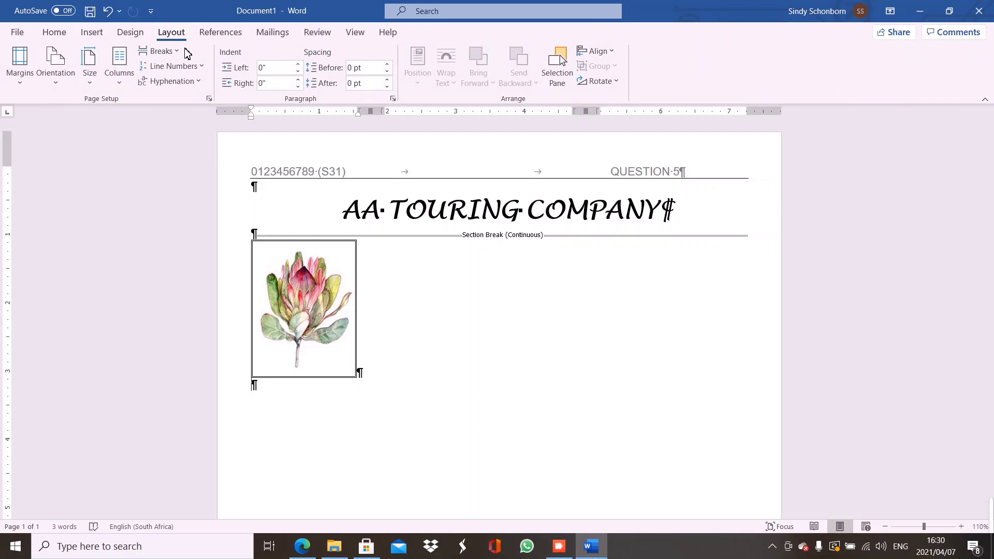
left_click(178, 54)
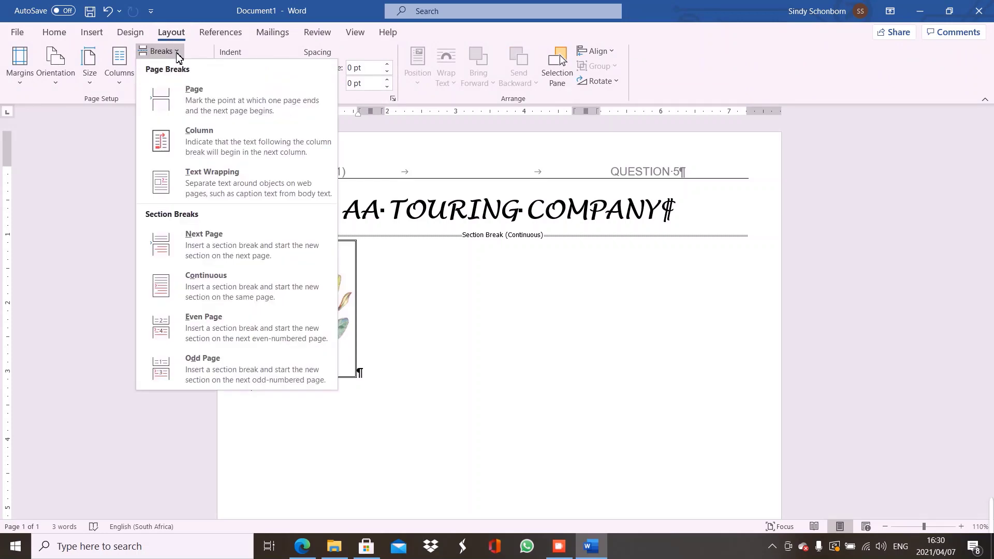
left_click(164, 142)
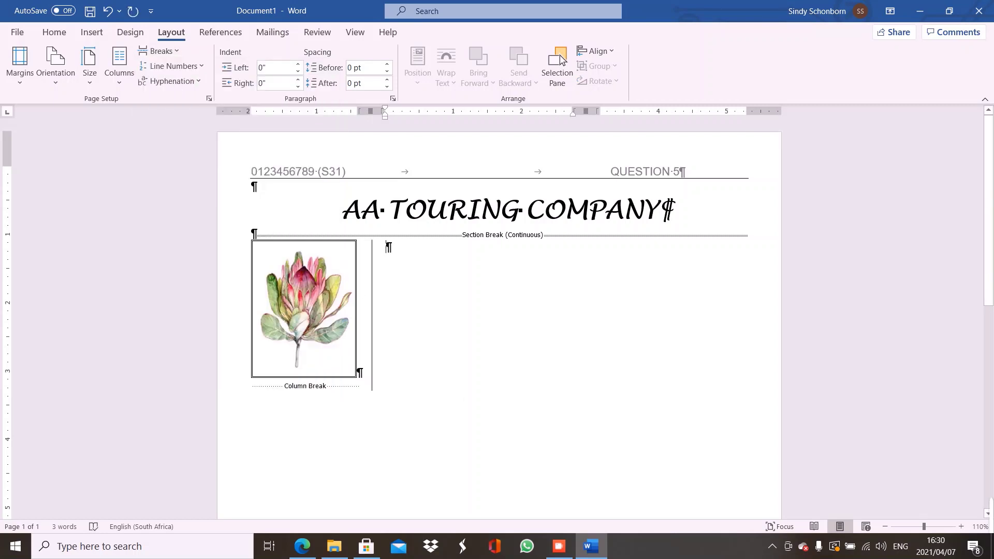
left_click(313, 550)
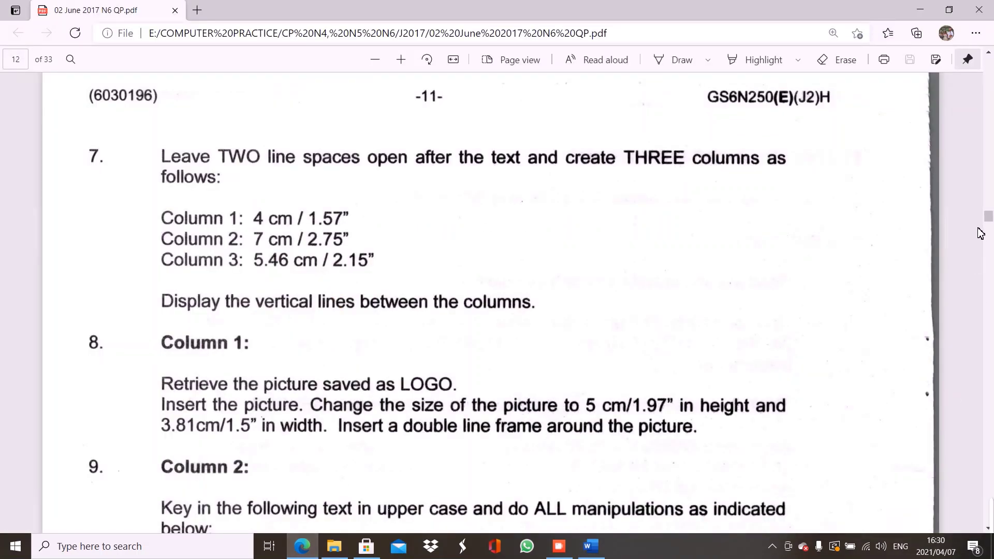
scroll(989, 223, "down", 1)
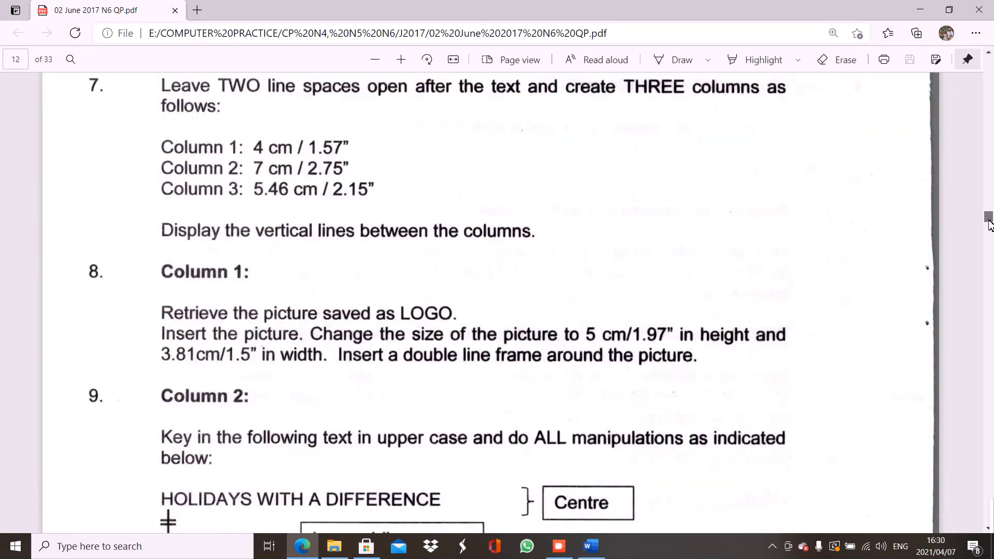
left_click_drag(989, 223, 989, 225)
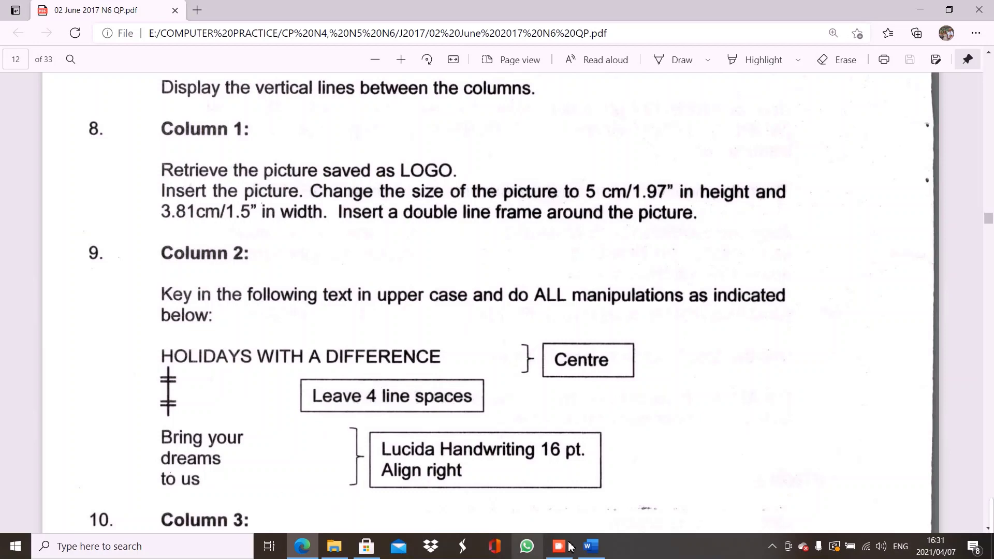
left_click(599, 552)
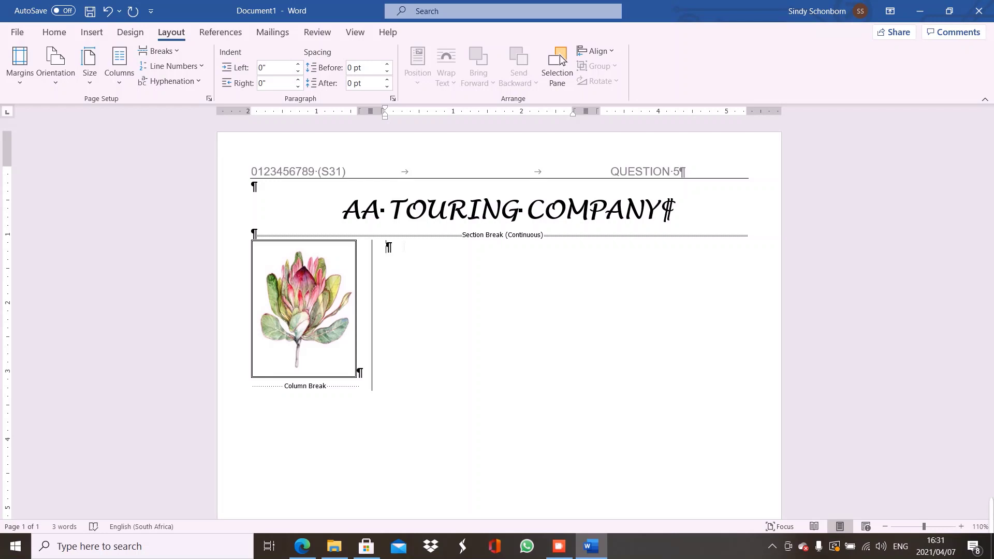
Type HOLIDAYS WITH A DIFFERENCE in column 2 and select the BRING YOUR, DREAMS, TO US lines
type("HOLIDAYS WITH A DIFFERENCE")
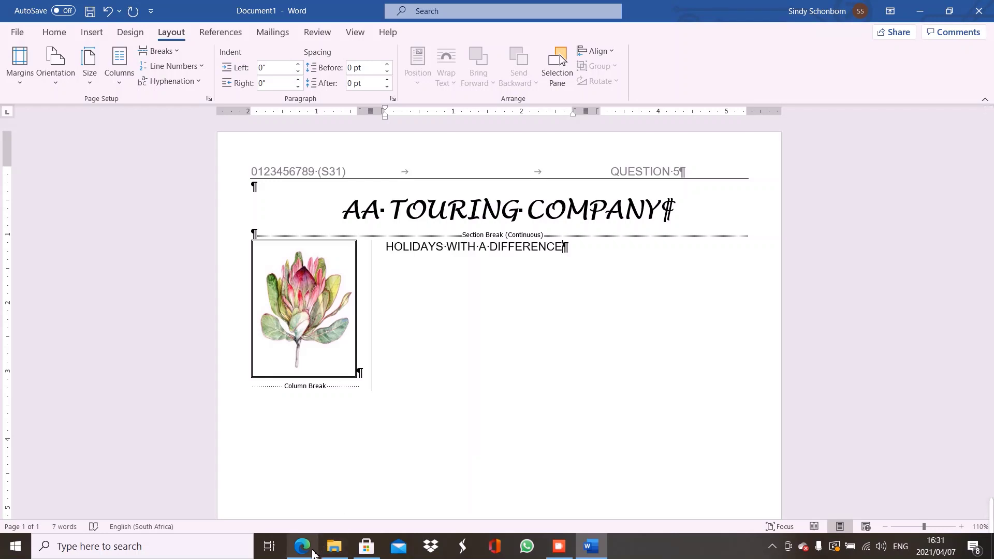
left_click(305, 548)
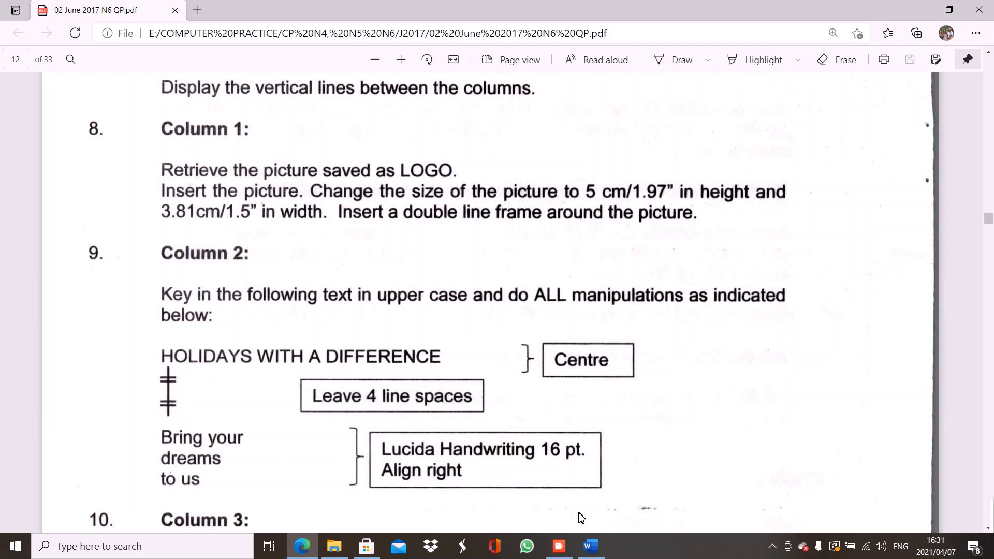
left_click(589, 545)
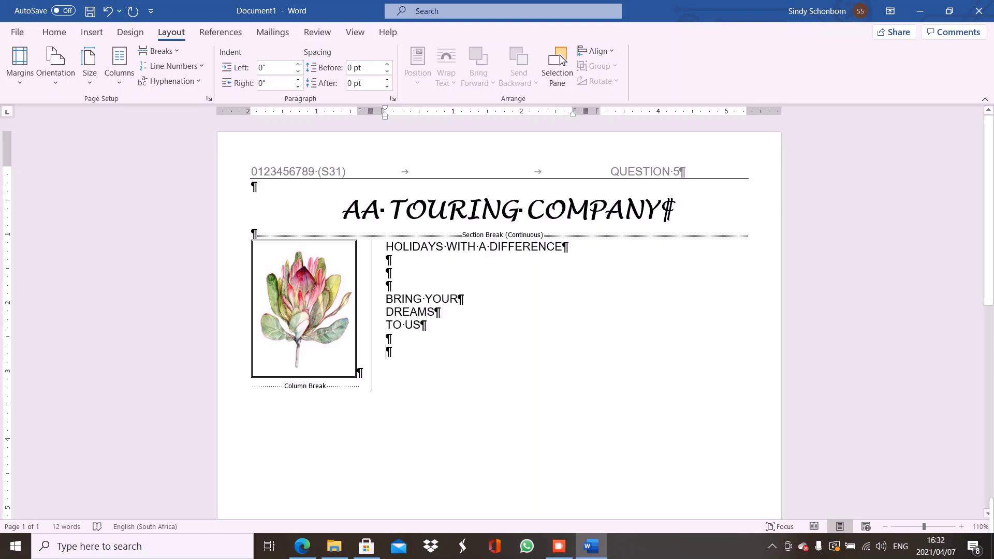
left_click_drag(386, 298, 428, 326)
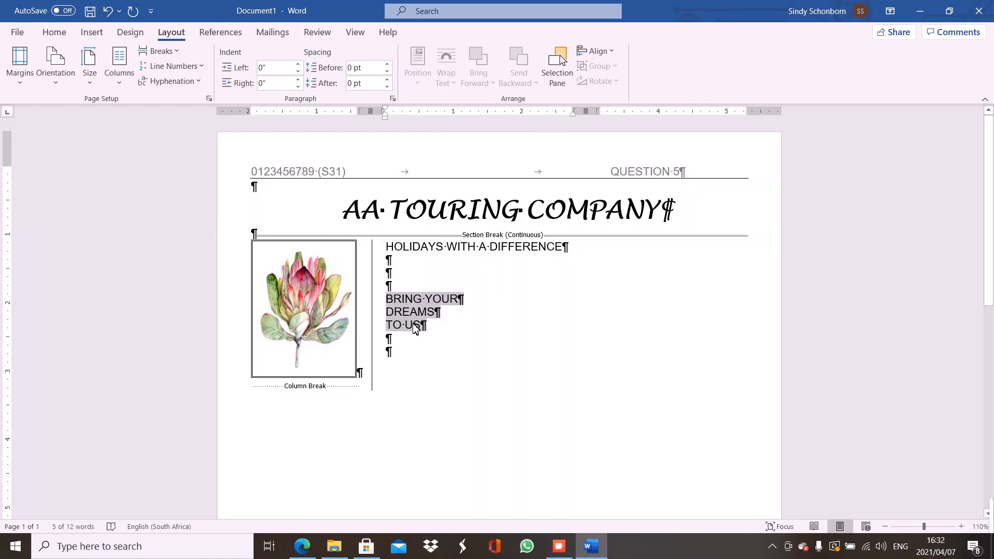
Right-align BRING YOUR, DREAMS, TO US and set them in 16 pt Lucida Handwriting
key("ctrl+r")
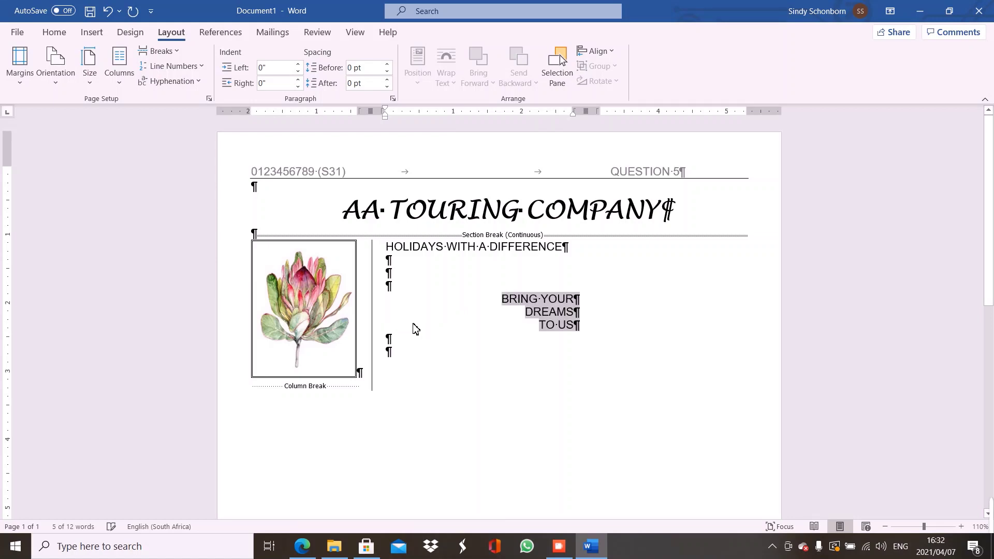
left_click(55, 34)
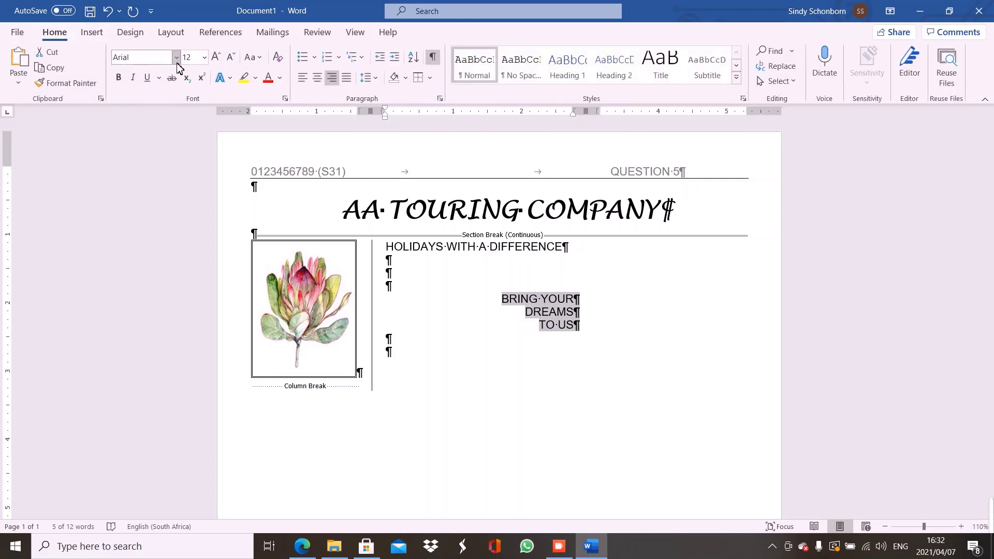
left_click(177, 57)
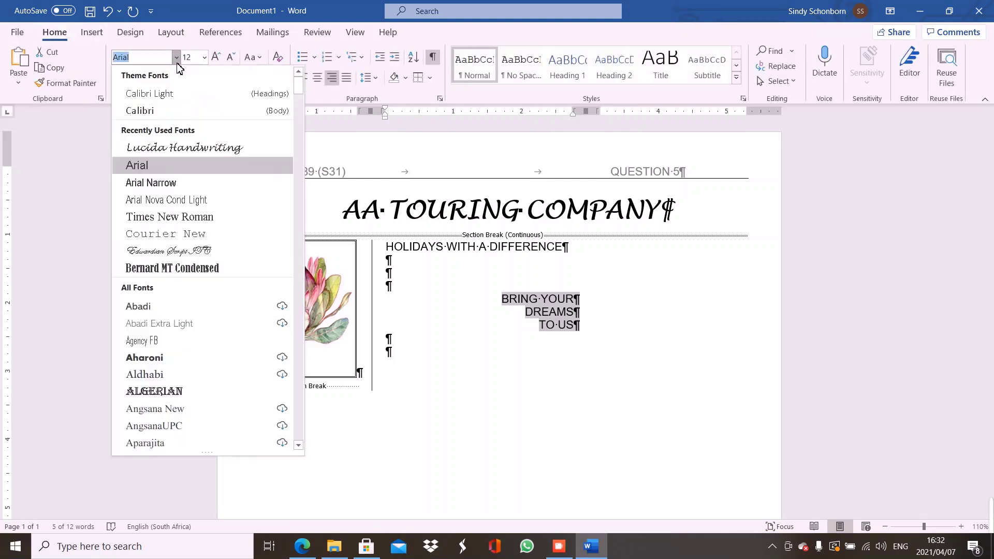
left_click(171, 148)
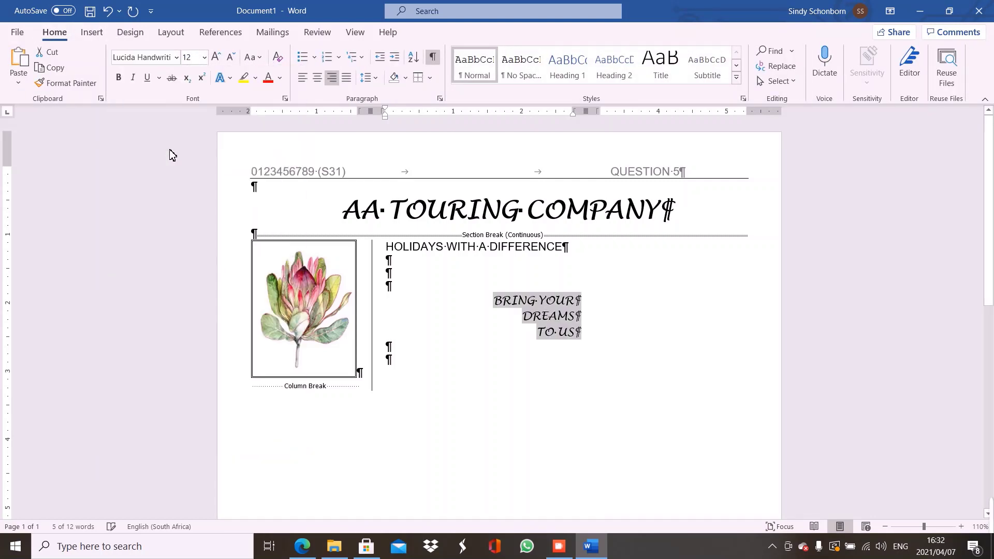
left_click(205, 57)
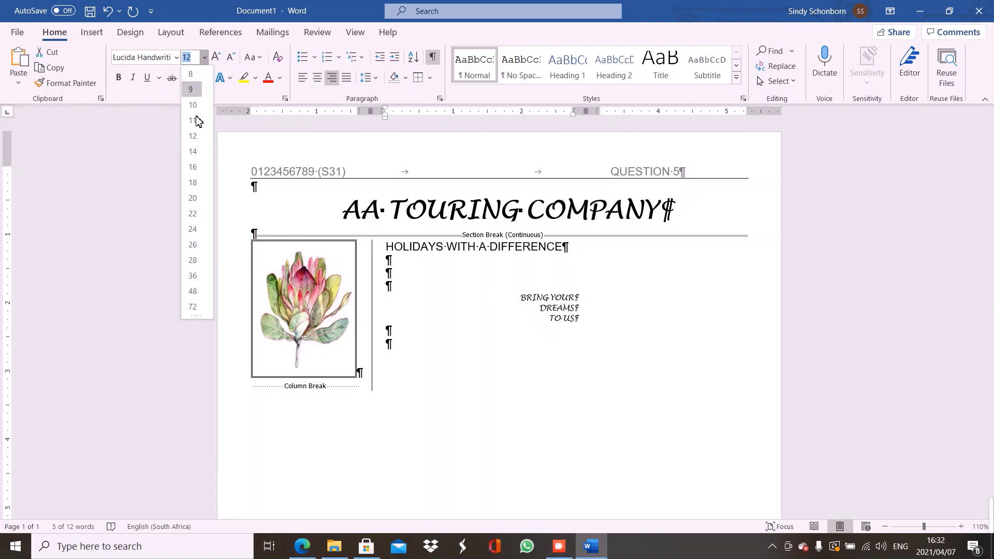
left_click(194, 168)
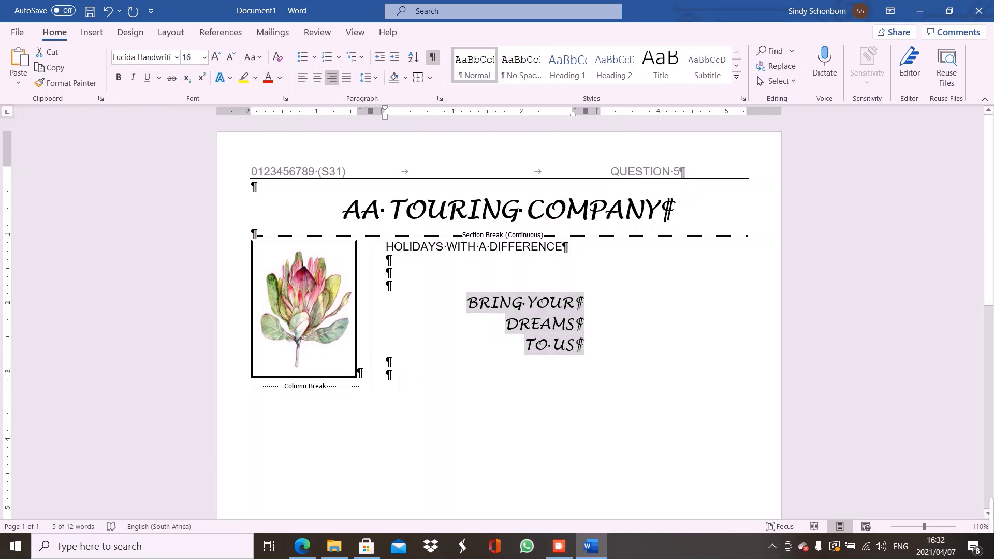
left_click(400, 386)
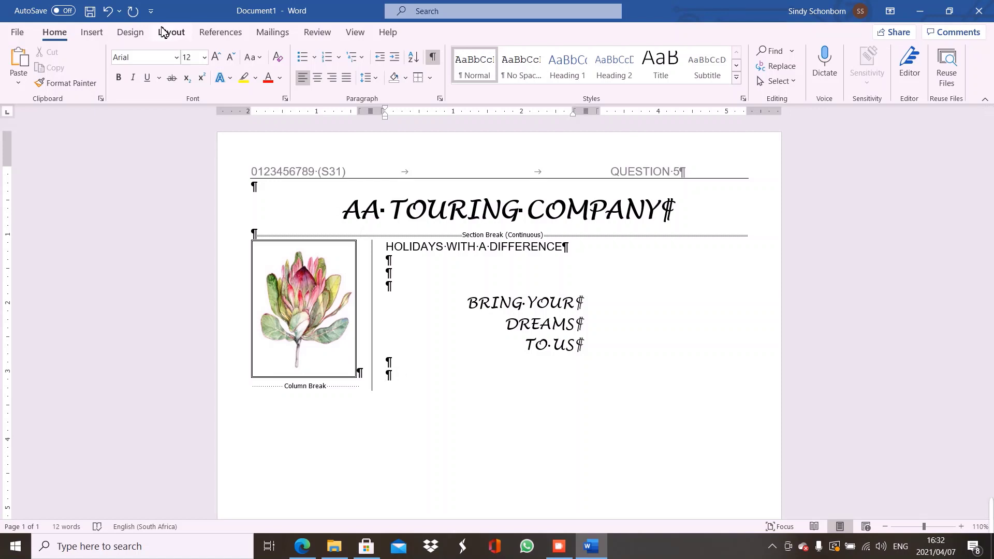
Insert a column break to start column 3, then bring up the exam PDF at Question 9
left_click(172, 33)
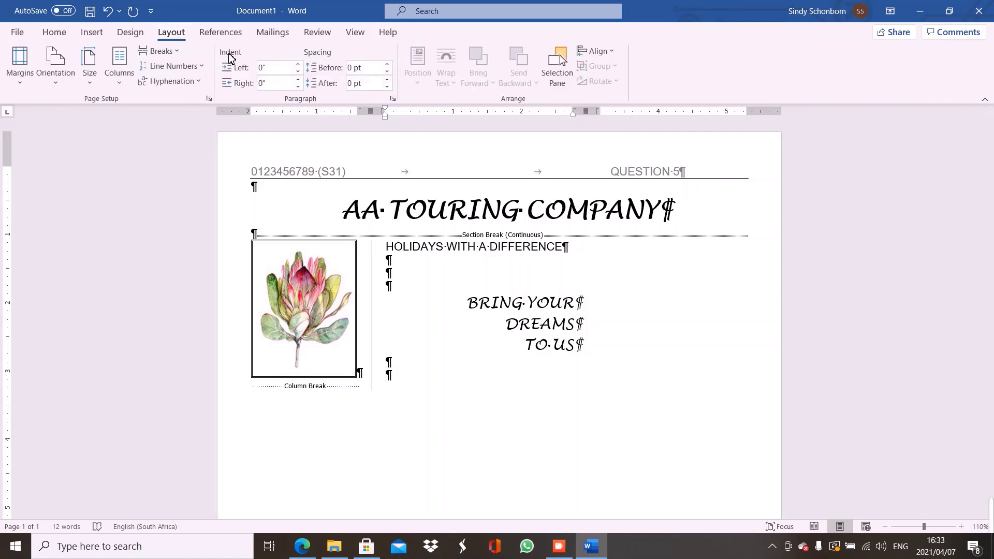
left_click(176, 51)
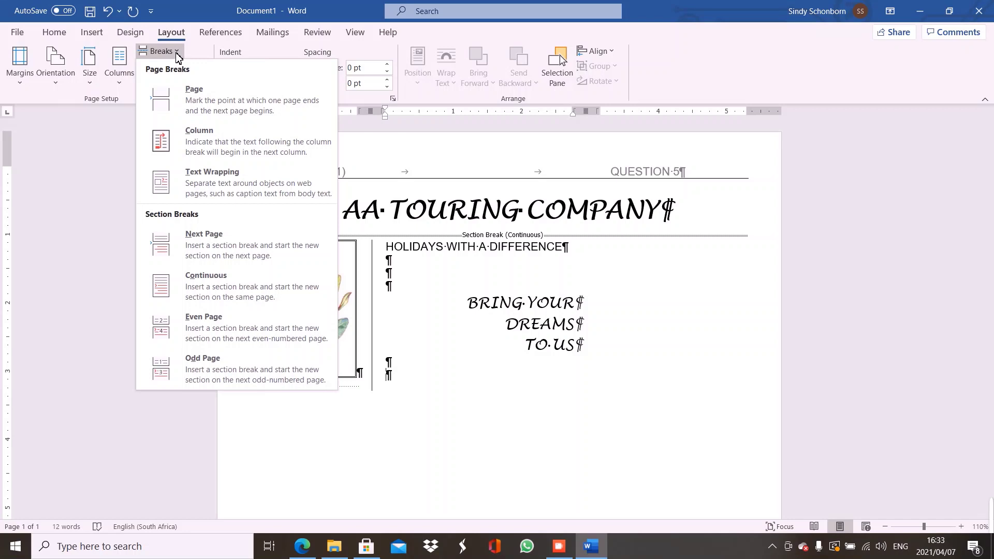
left_click(206, 140)
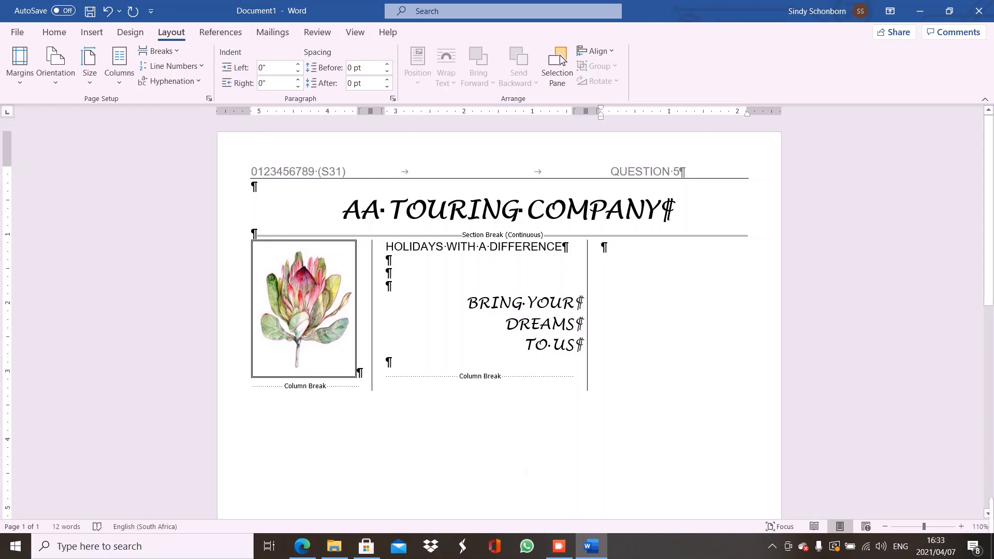
left_click(304, 545)
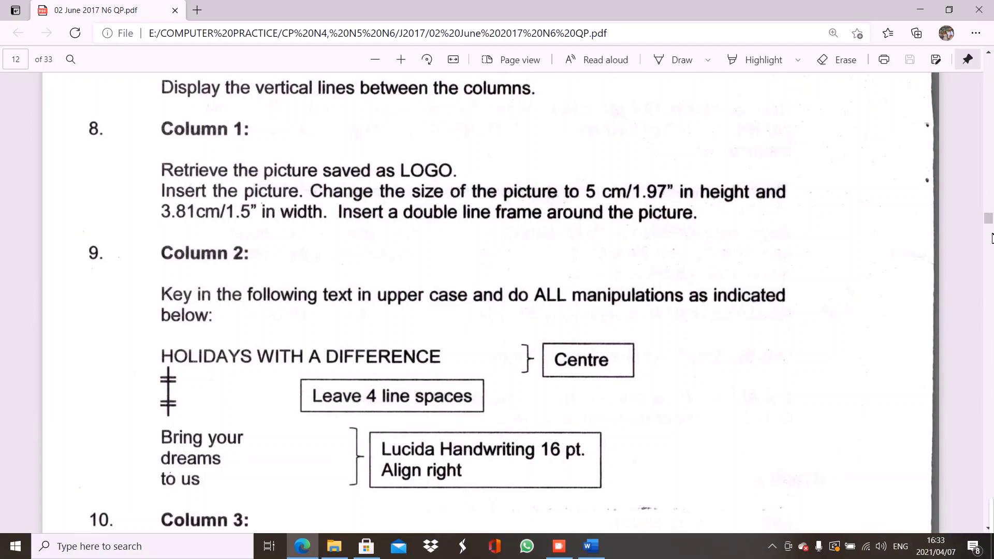
Scroll the exam PDF in Edge to Question 10's Column 3 CONTACT US instructions
scroll(989, 221, "down", 5)
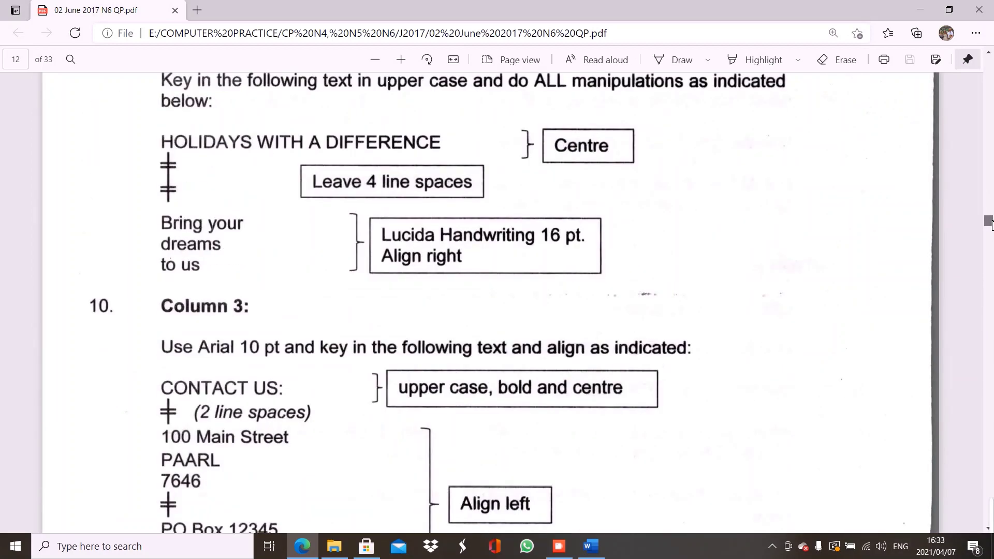
scroll(990, 223, "down", 1)
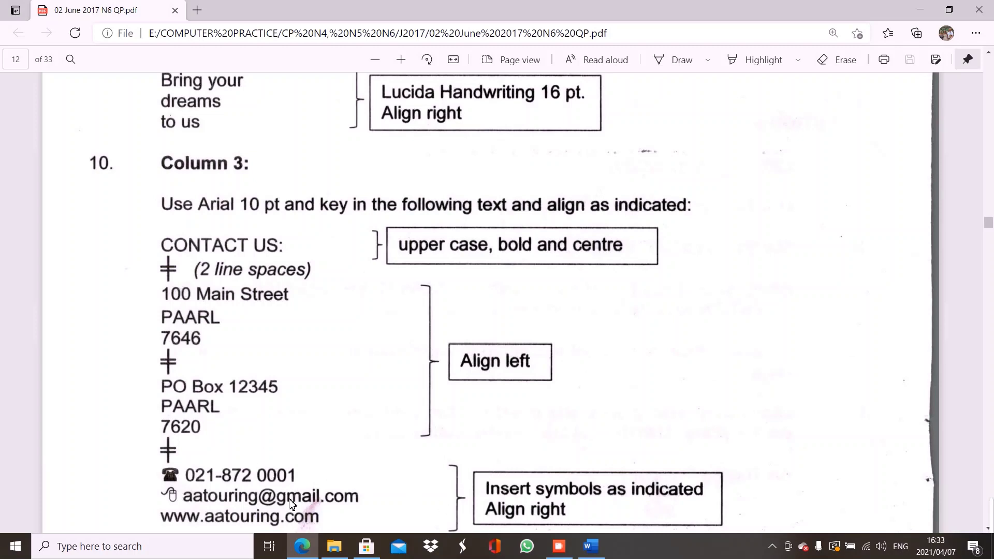
Switch from the exam PDF back to the Word letterhead document
left_click(591, 546)
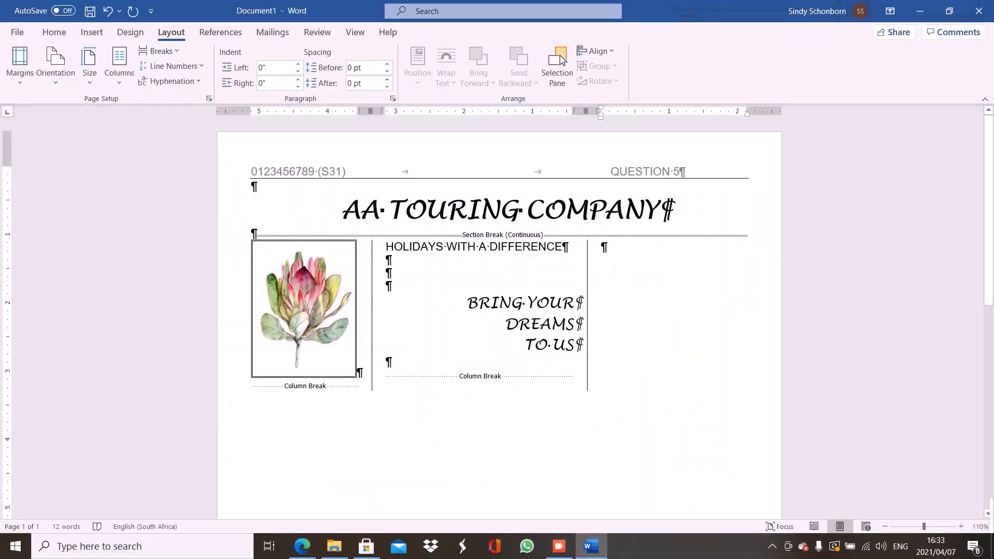
Centre the HOLIDAYS WITH A DIFFERENCE slogan in column two
left_click(508, 247)
key("ctrl+e")
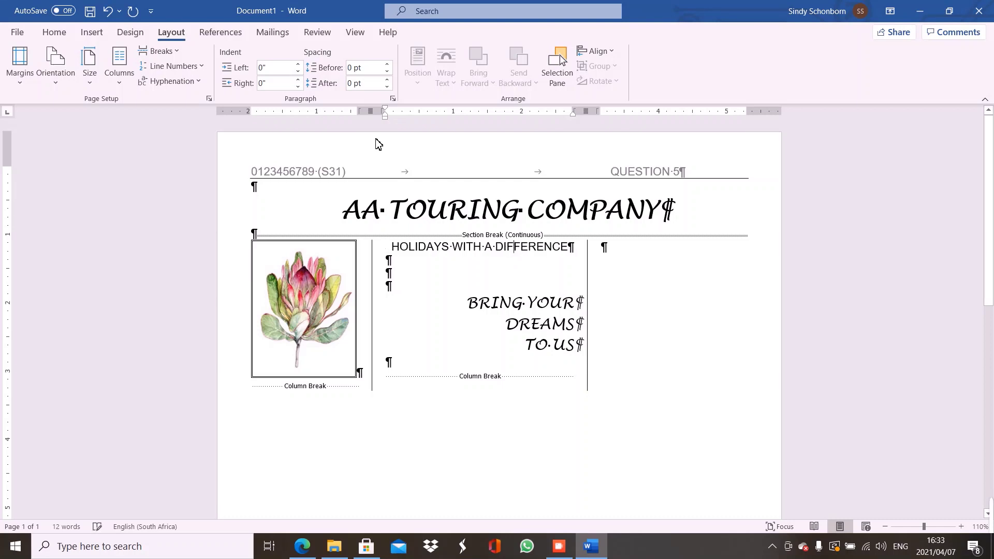
key("ctrl+End")
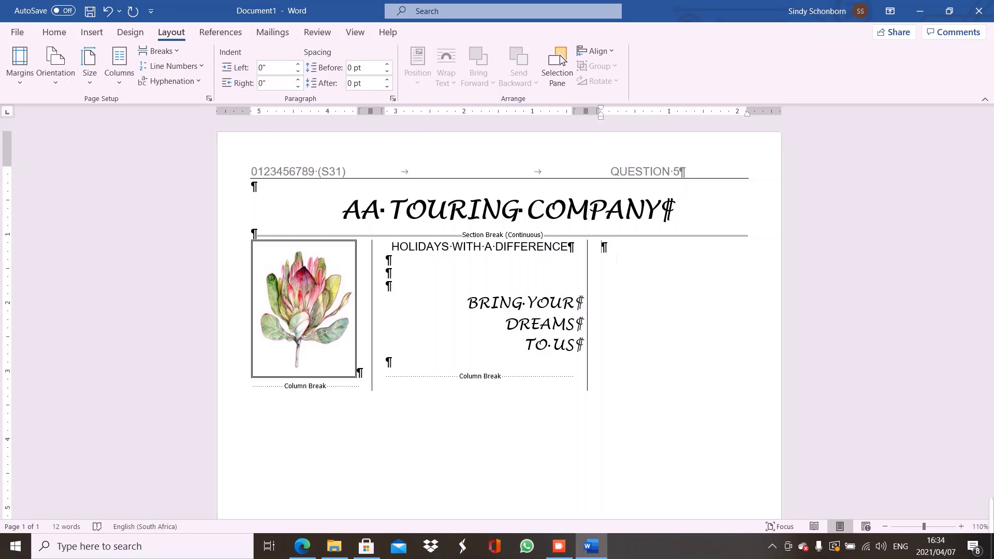
Type CONTACT US: in column three and shrink it to 10 pt
type("CONTACT US:")
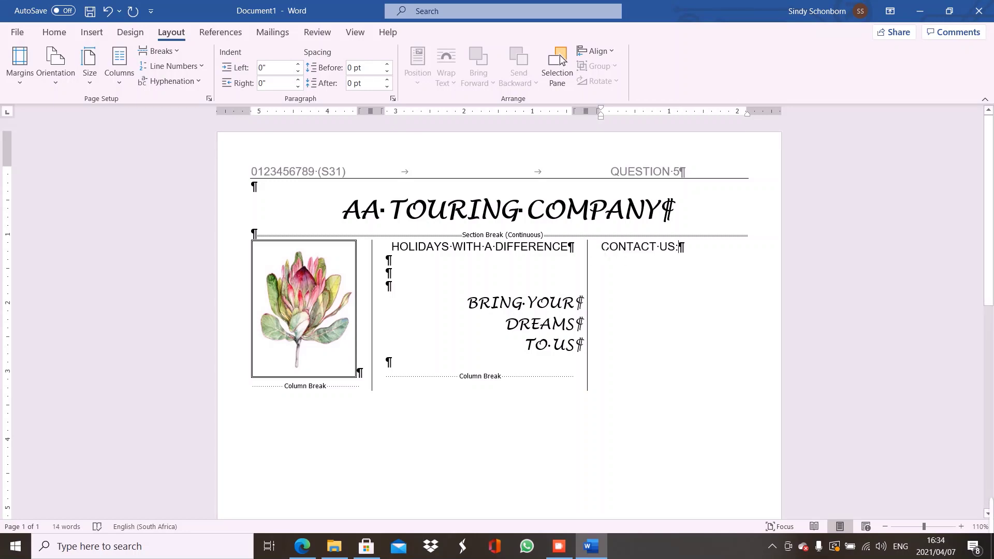
left_click_drag(602, 247, 679, 248)
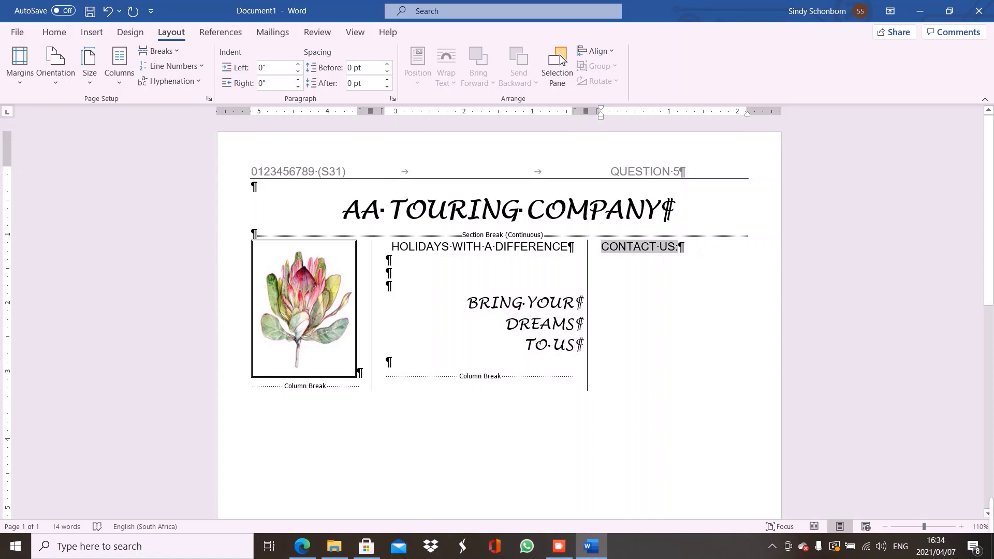
left_click(52, 34)
left_click(231, 59)
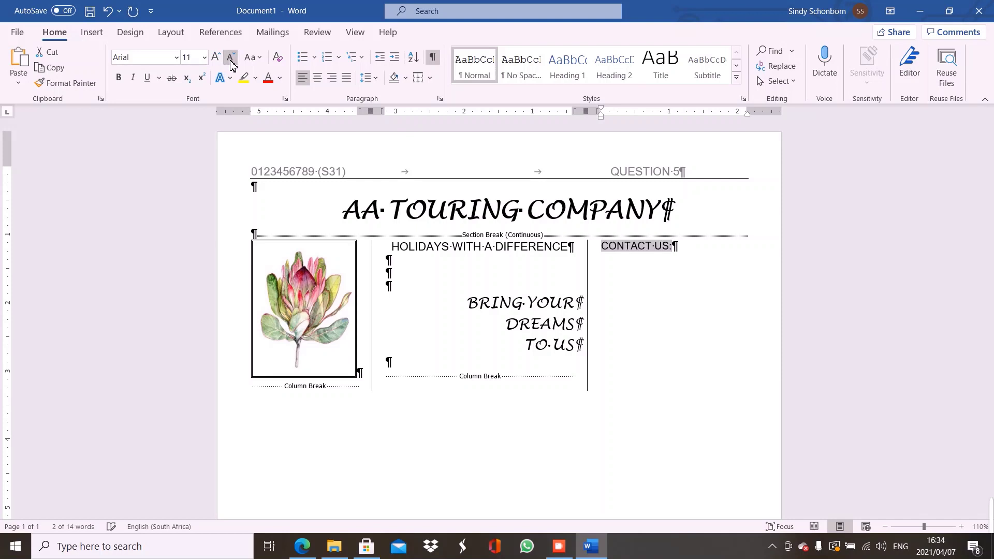
left_click(231, 59)
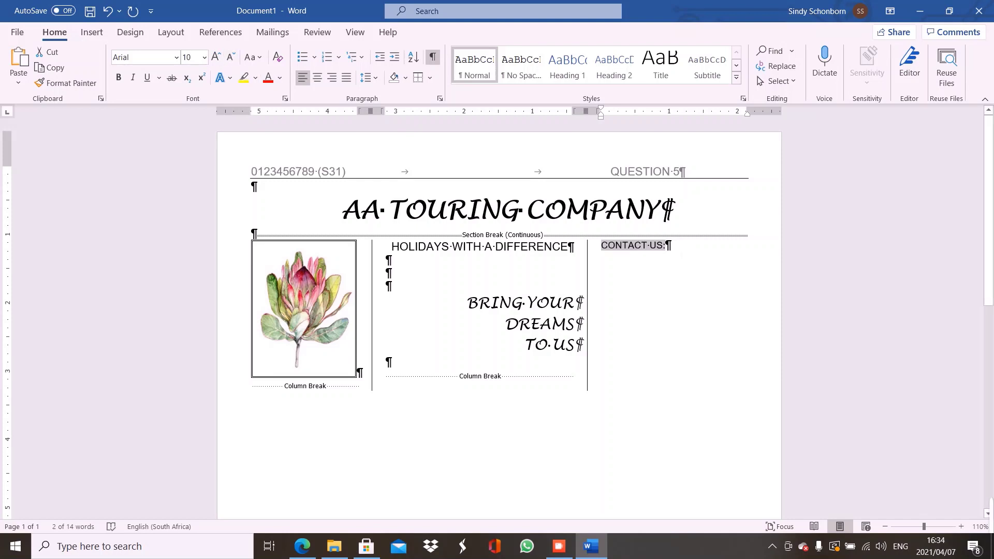
left_click(681, 251)
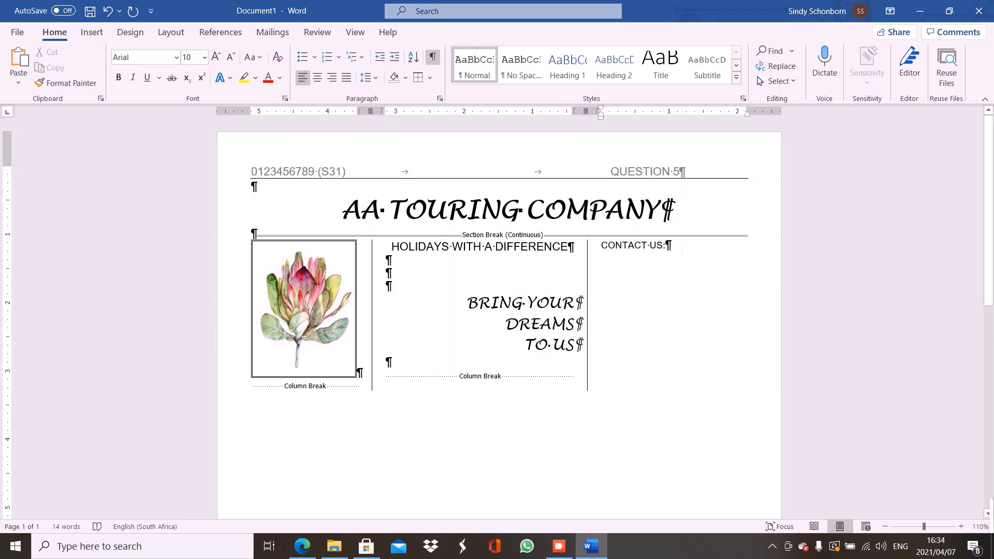
Add blank lines below CONTACT US: and make the heading bold and centred
key("Return")
key("Return")
left_click(606, 250)
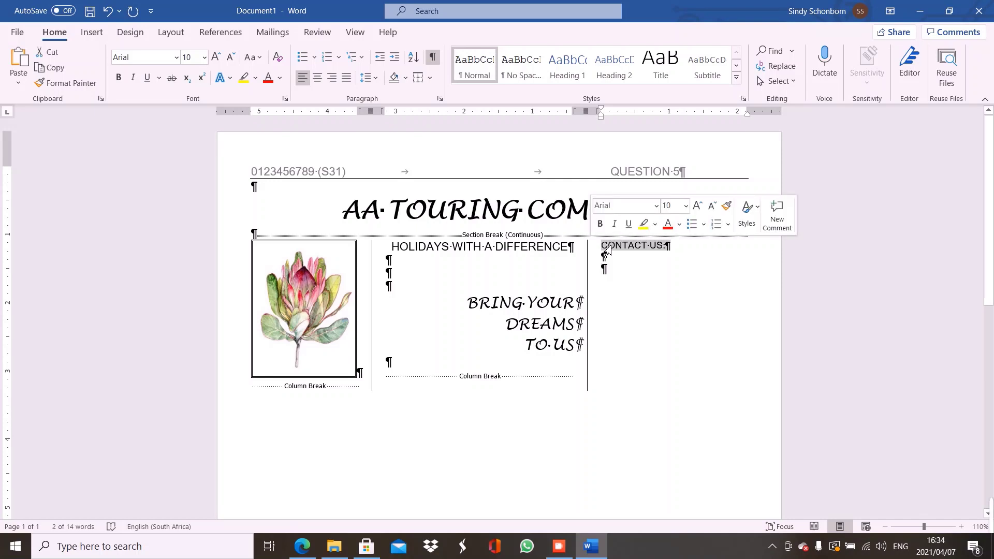
key("ctrl+b")
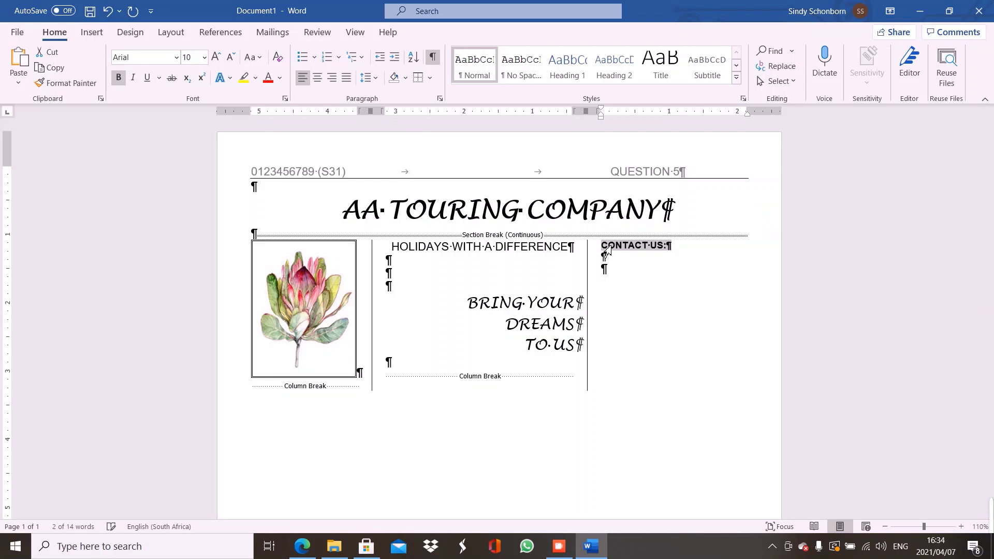
key("ctrl+e")
left_click(618, 279)
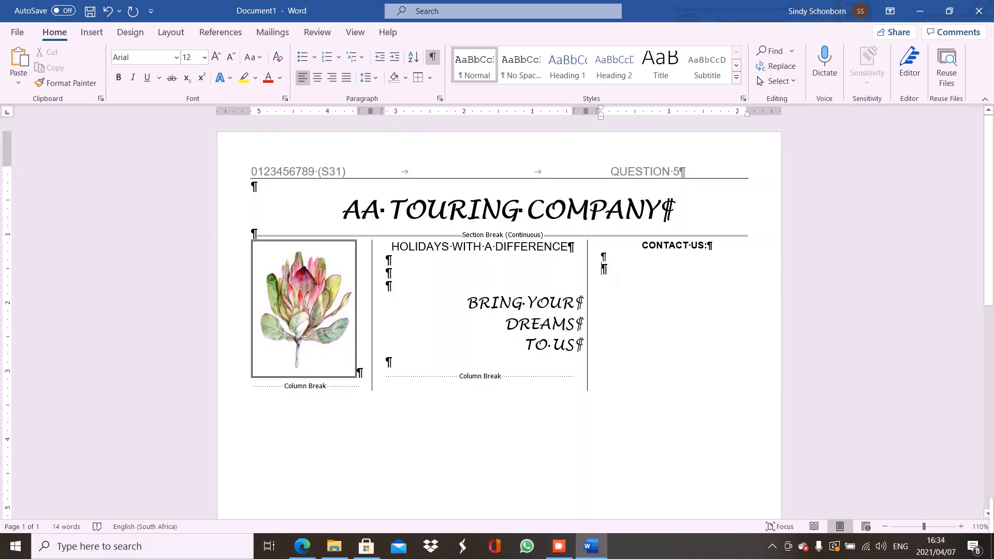
Enter the street address 100 Main Street, PAARL, 7646, followed by a blank line
type("100 M")
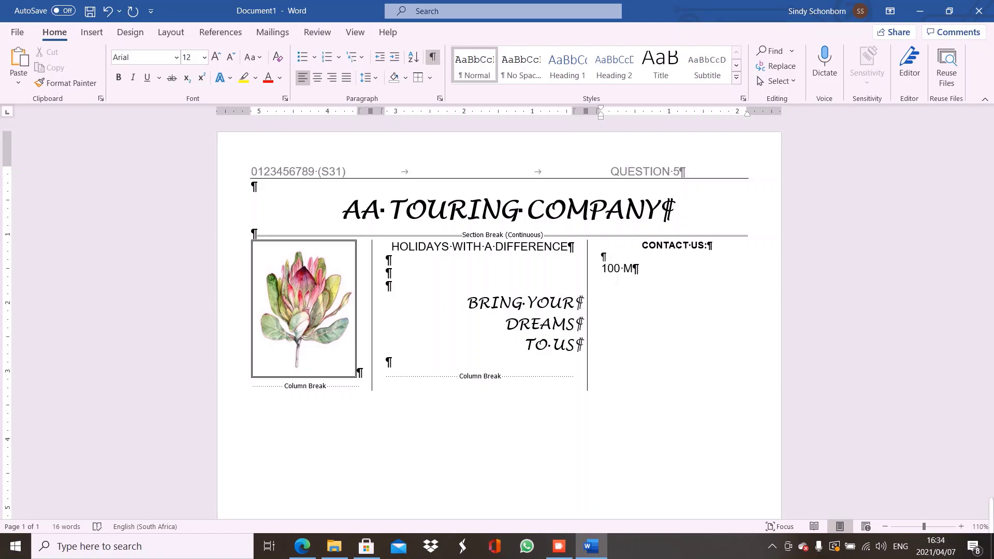
type("ain Street")
key("Return")
type("PAARL")
key("Return")
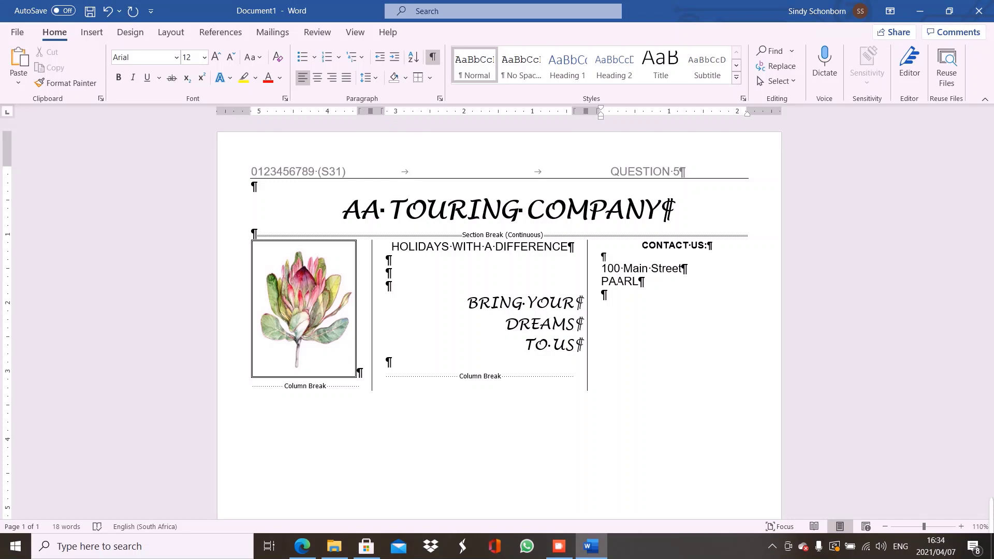
type("7646")
key("Return")
key("Return")
Add the PO Box 12345, PAARL, 7620 address, then two blank lines after it
type("PO B")
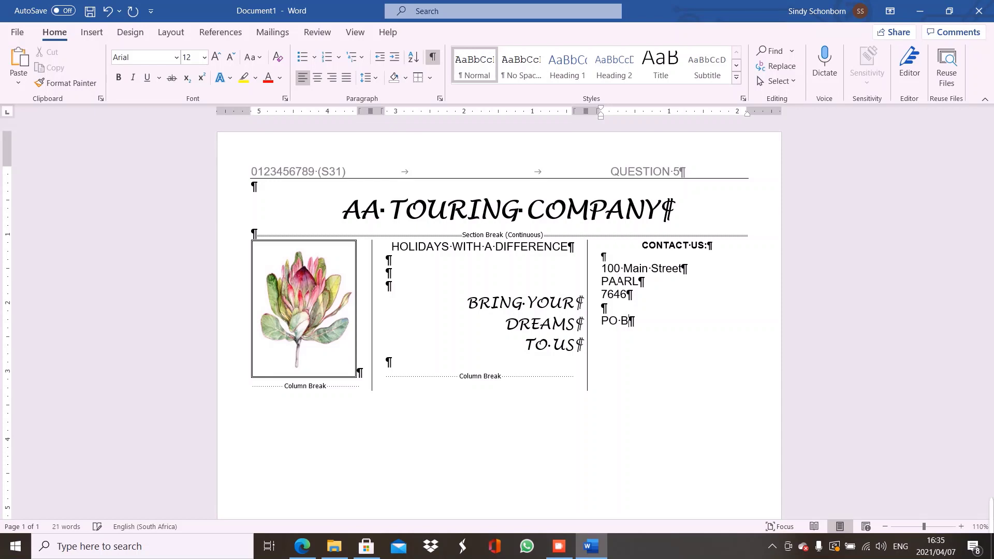
type("ox 12345")
key("Return")
type("PAARL 7620")
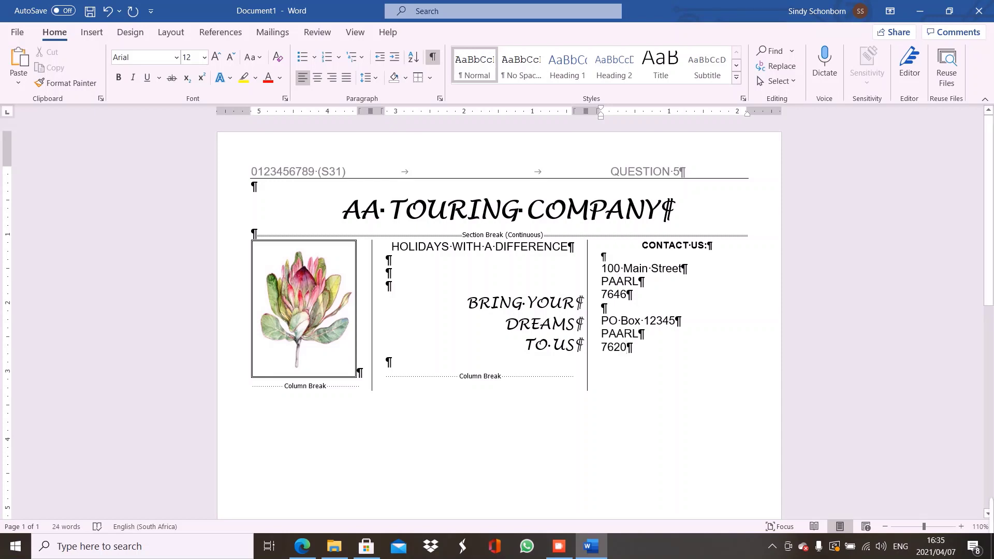
left_click(299, 549)
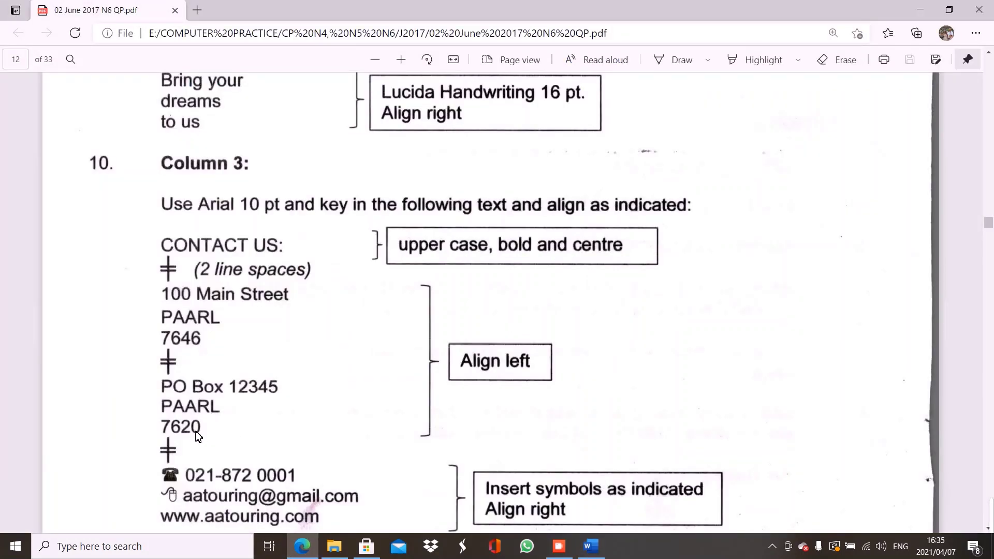
left_click(591, 546)
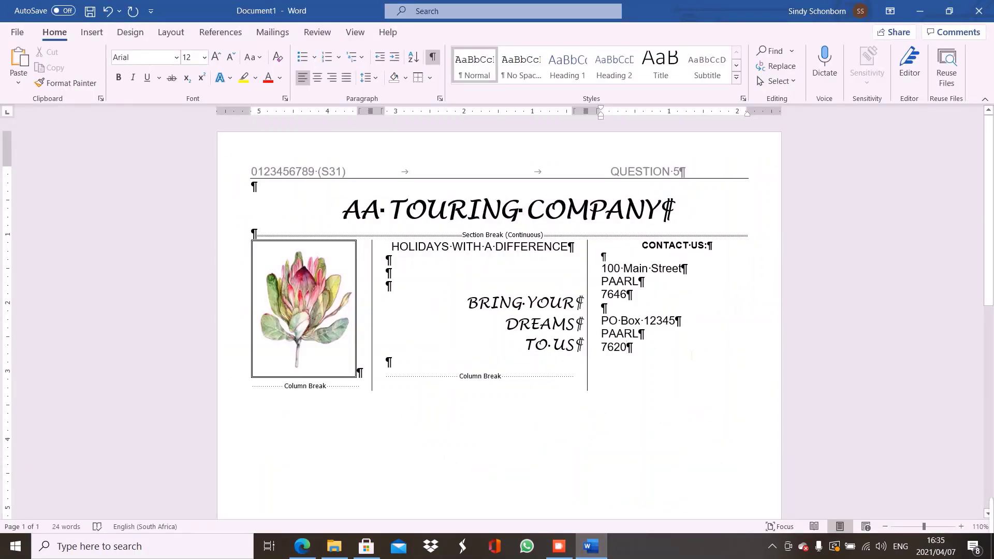
key("Return")
key("Return")
Set the street and PO box address lines to 10 pt
left_click(605, 273)
key("shift+Up")
key("shift+Down")
key("shift+Down")
key("shift+Down")
key("shift+Down")
key("shift+Down")
key("shift+Down")
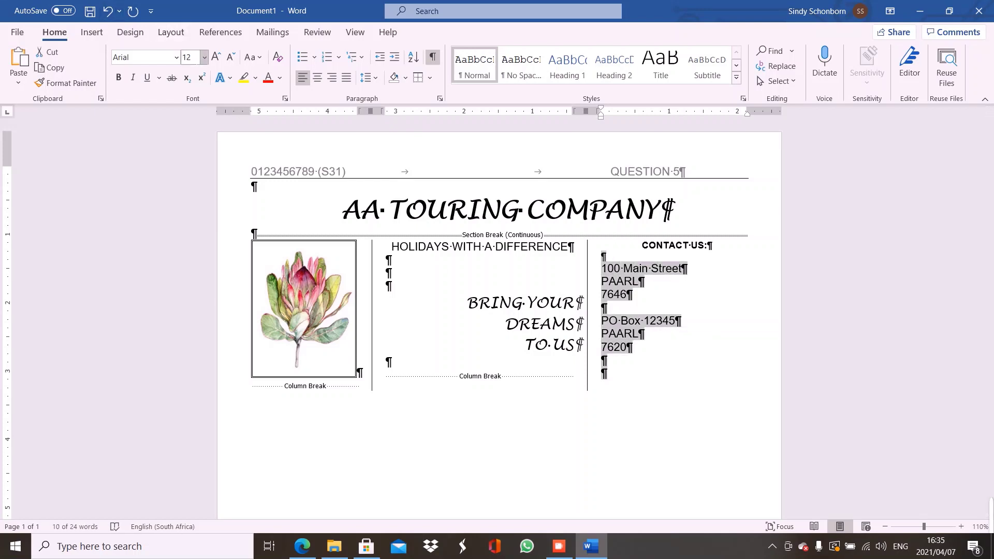
left_click(204, 57)
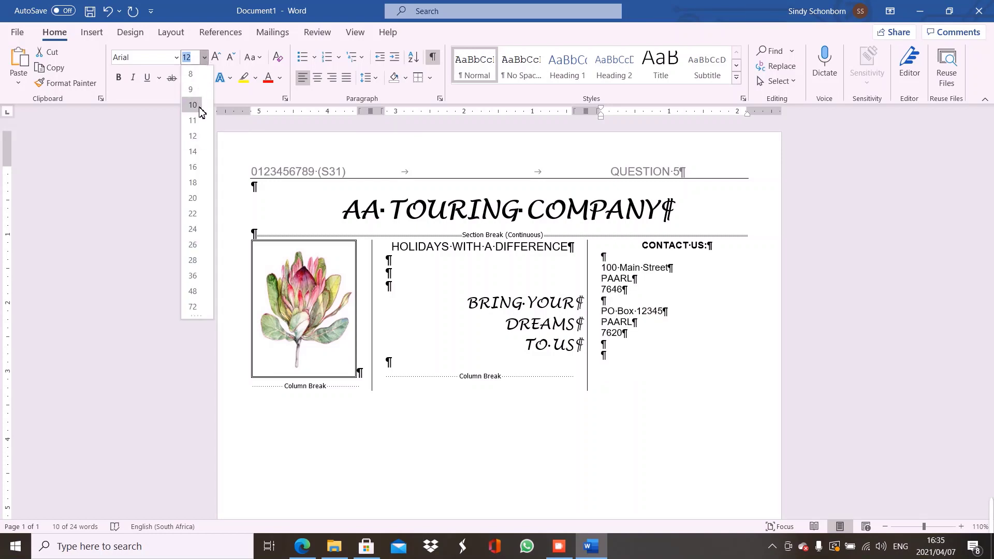
left_click(197, 106)
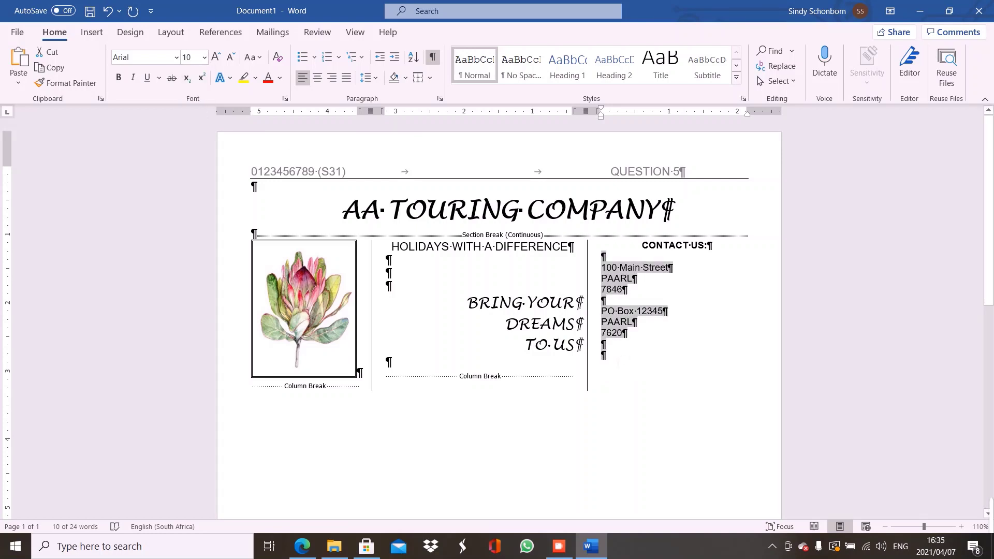
left_click(602, 355)
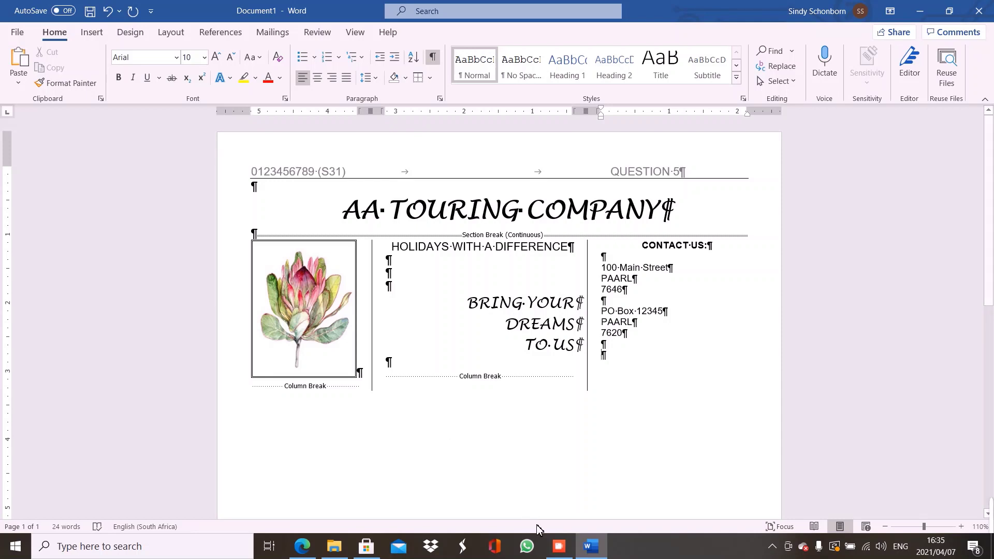
left_click(302, 546)
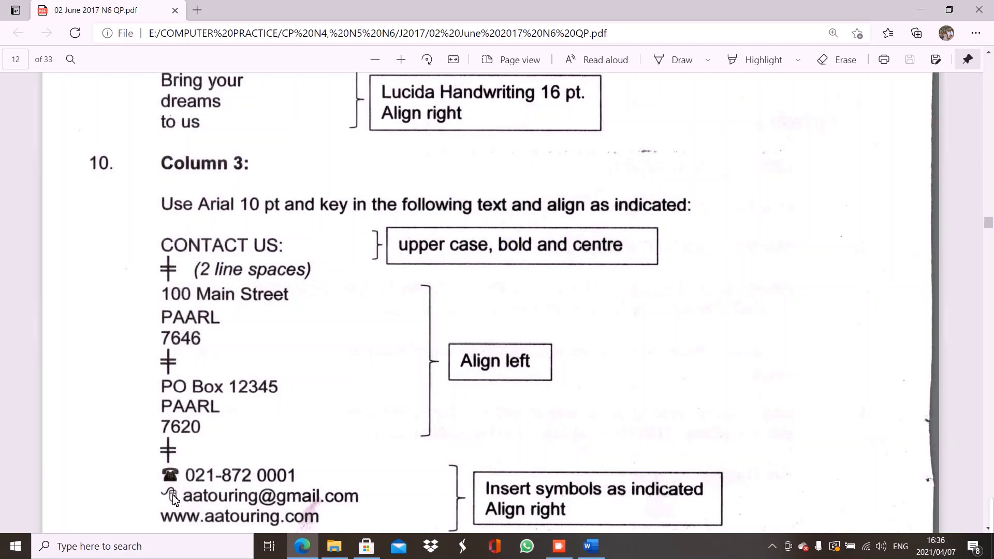
left_click(605, 557)
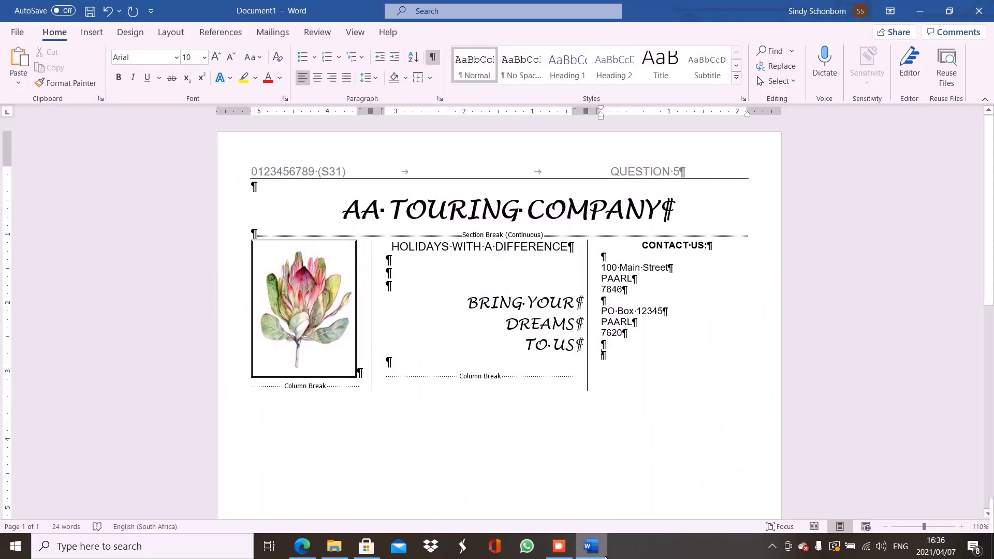
Insert the Wingdings telephone symbol before the phone number
left_click(90, 37)
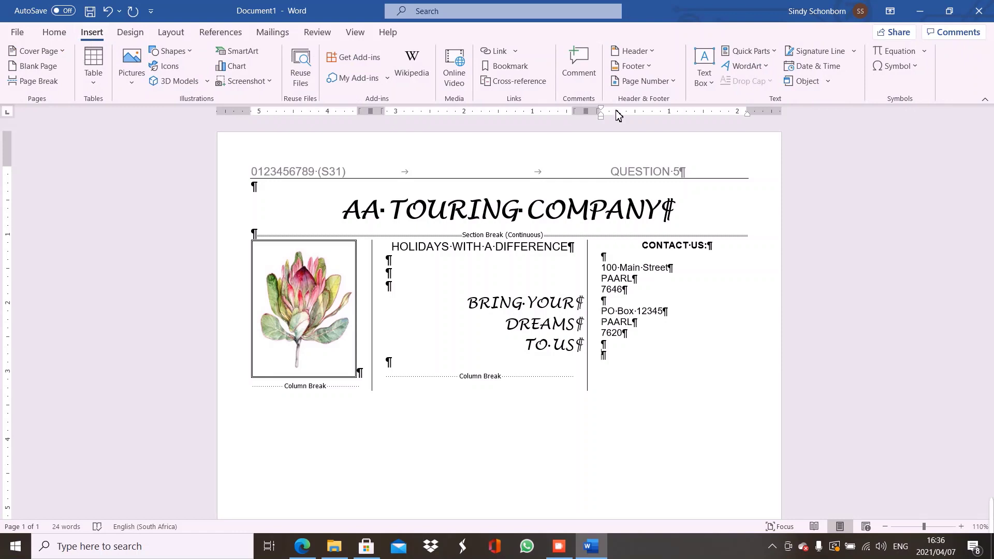
left_click(898, 67)
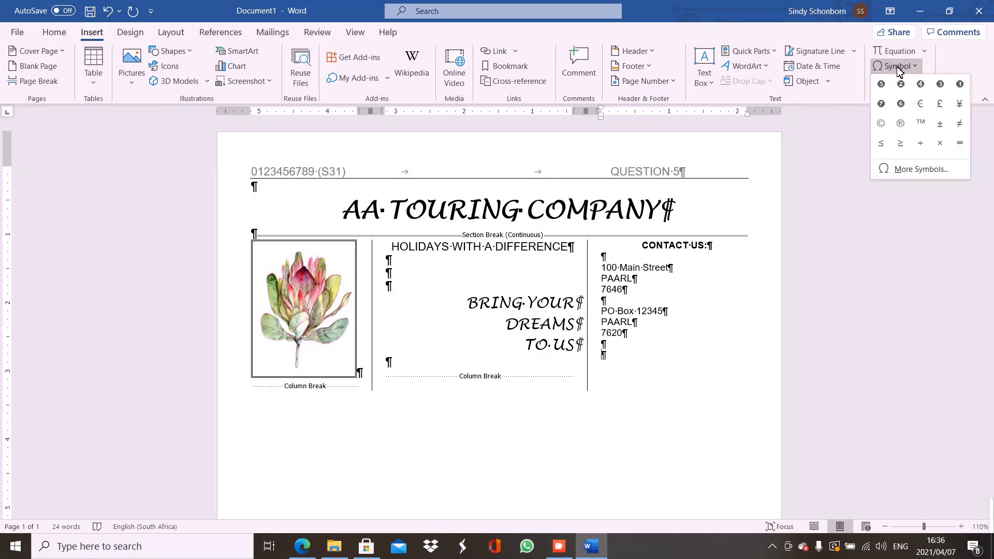
left_click(920, 169)
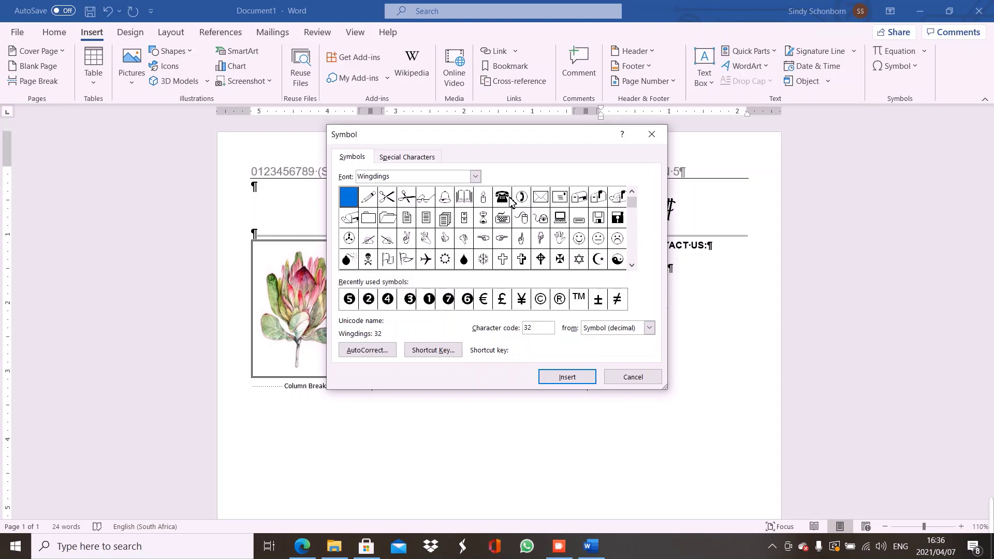
left_click(475, 179)
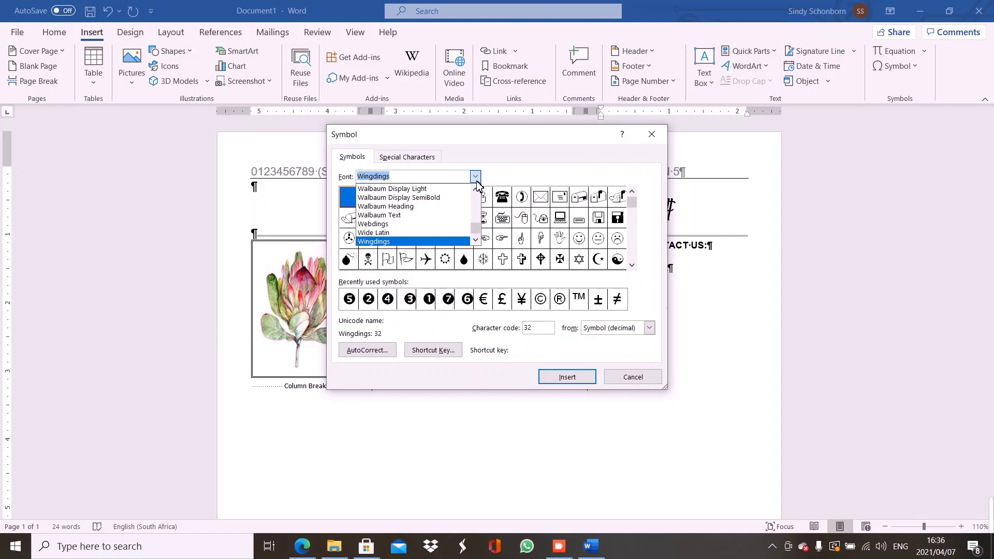
left_click(410, 241)
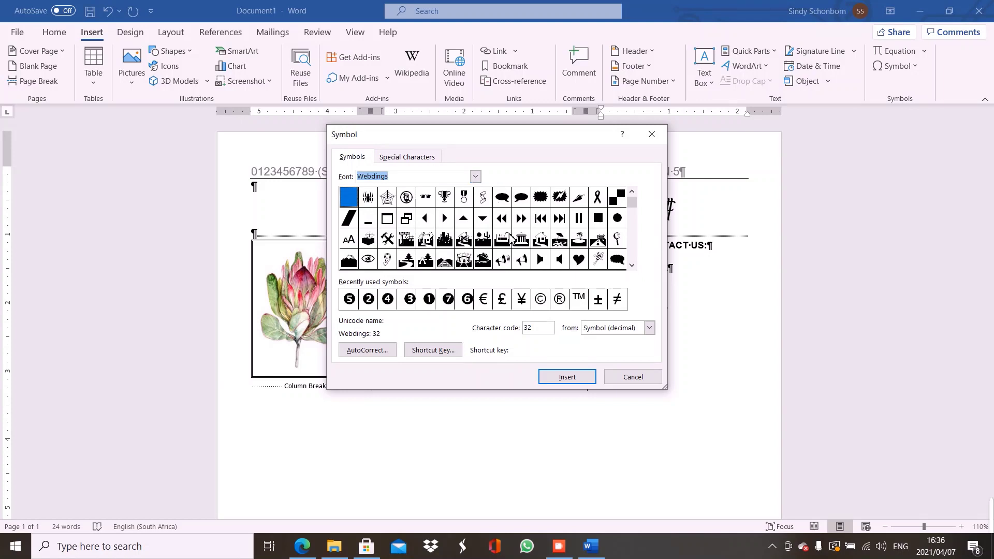
left_click(475, 176)
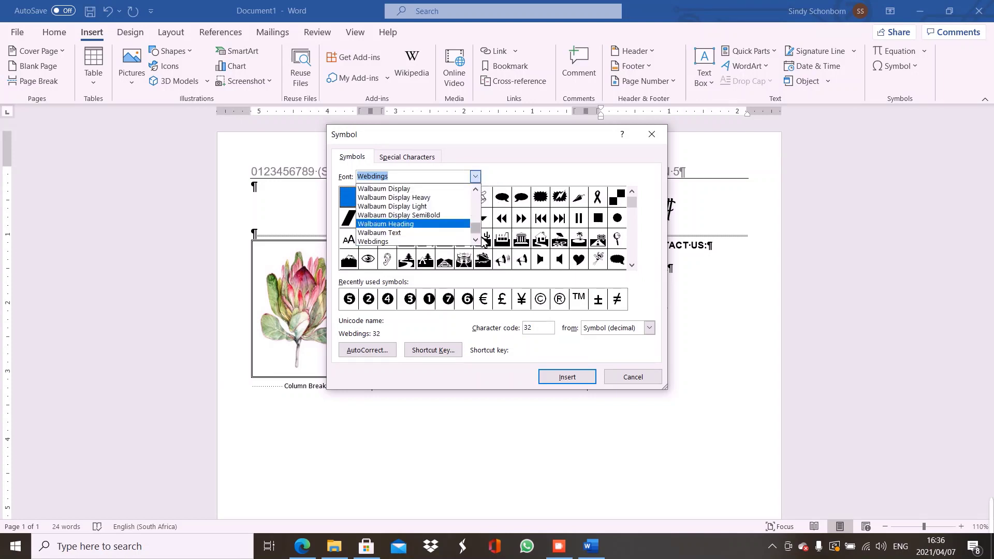
left_click(475, 240)
left_click(475, 240)
left_click(475, 240)
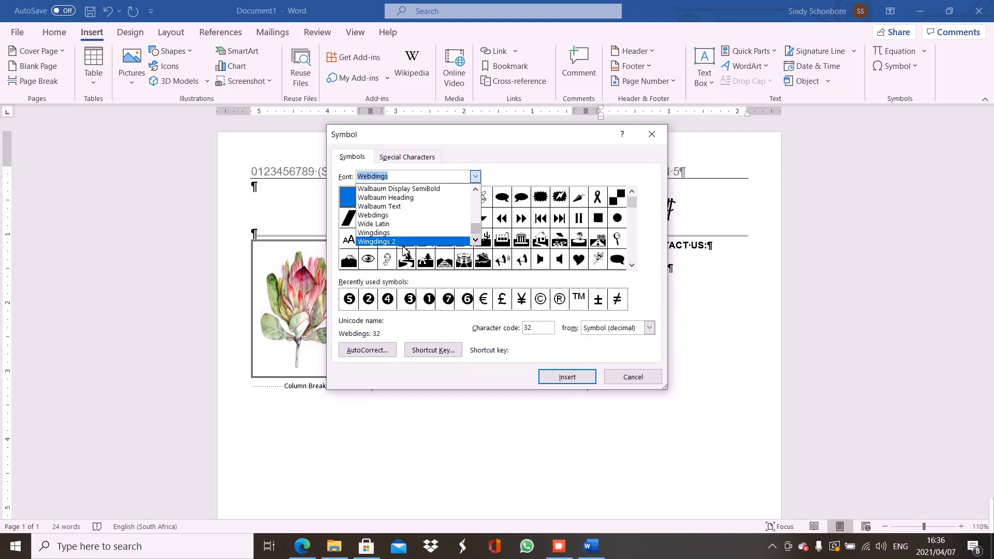
left_click(384, 233)
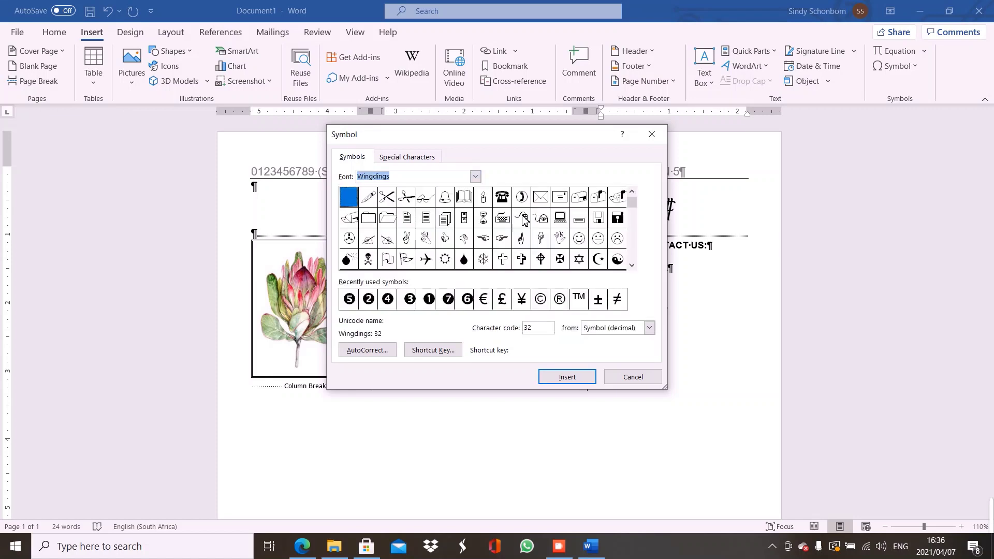
left_click(505, 201)
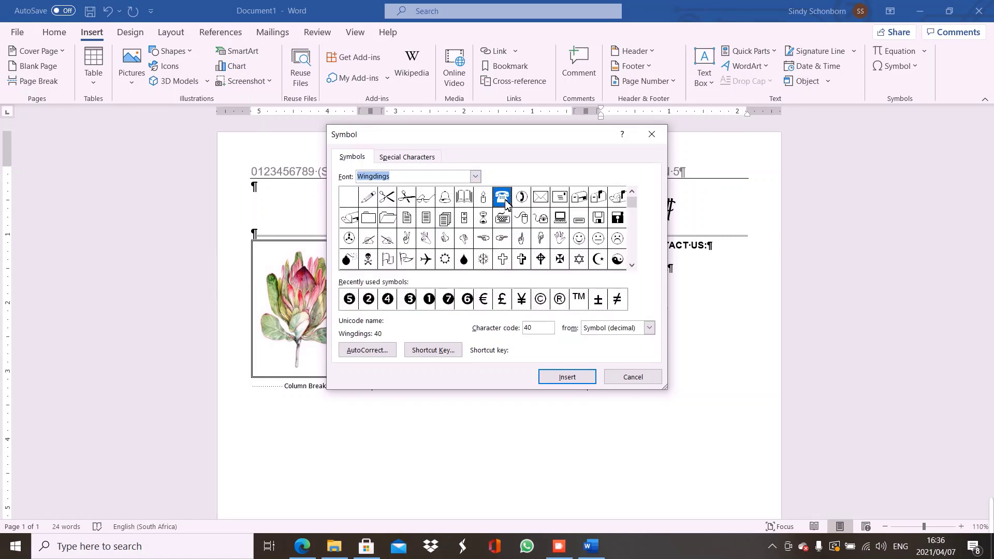
left_click(574, 379)
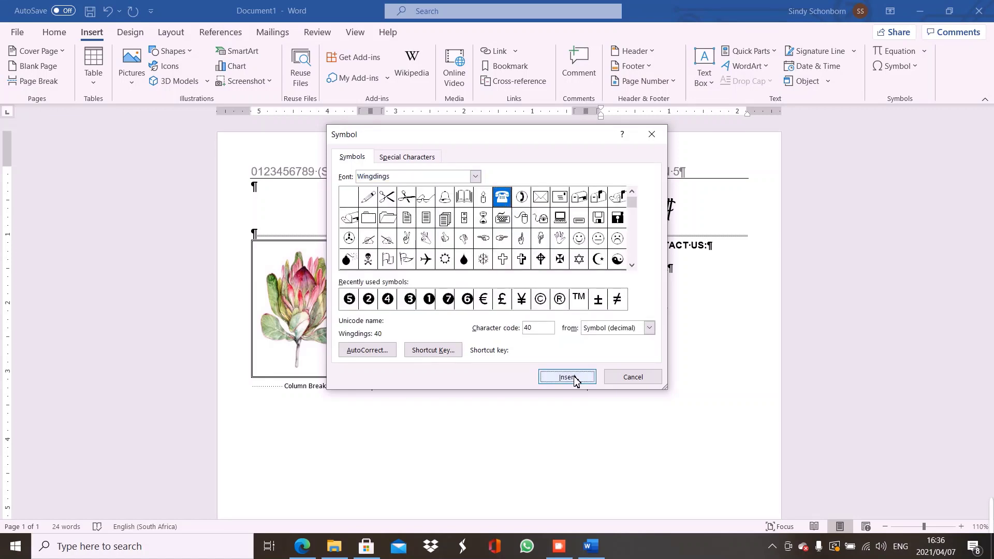
left_click(632, 377)
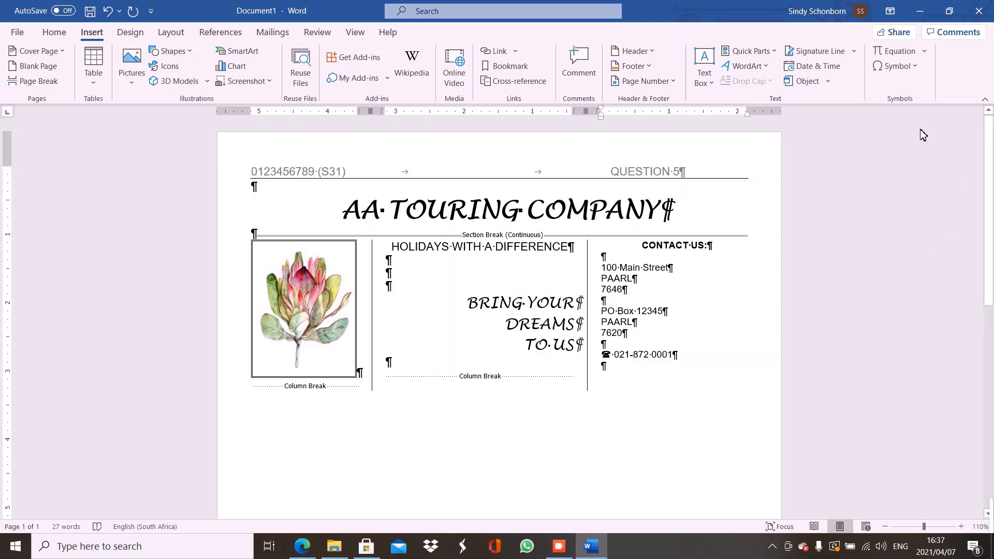
Insert the Wingdings computer-mouse symbol at the start of the e-mail line
left_click(893, 68)
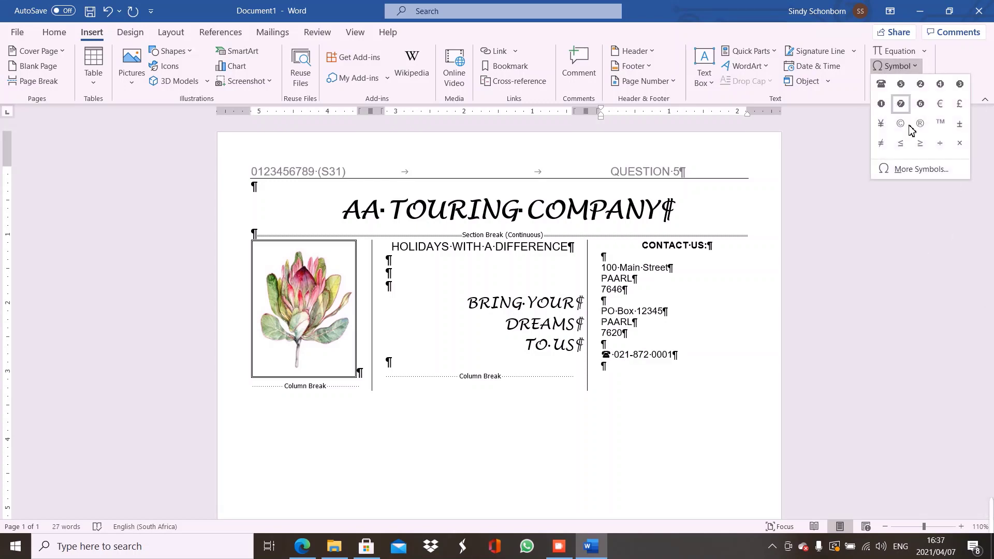
left_click(912, 171)
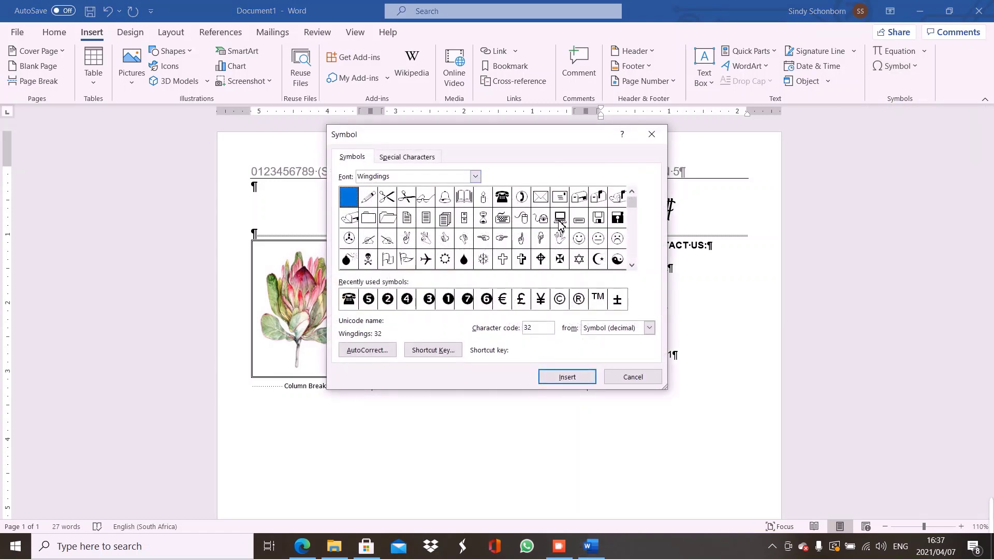
left_click(522, 218)
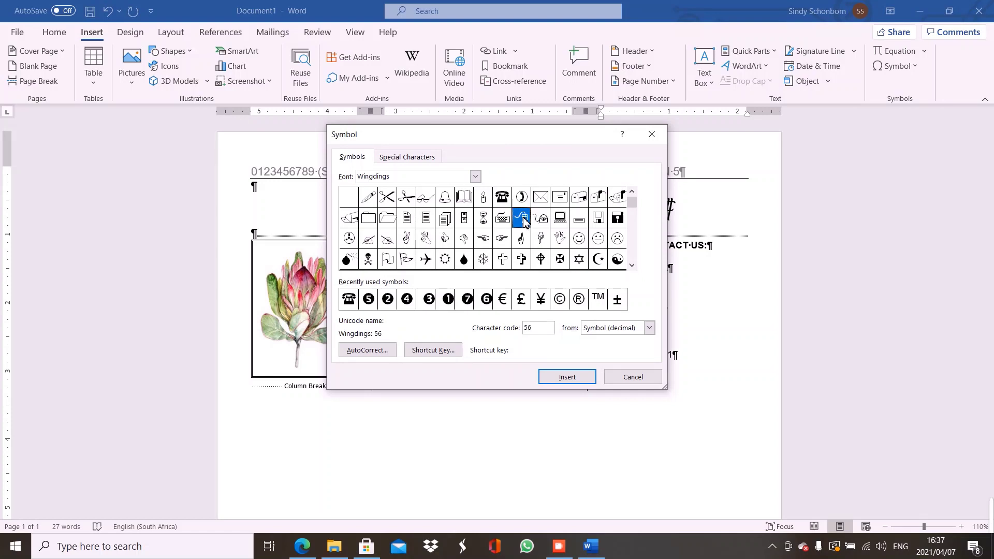
left_click(549, 378)
left_click(625, 379)
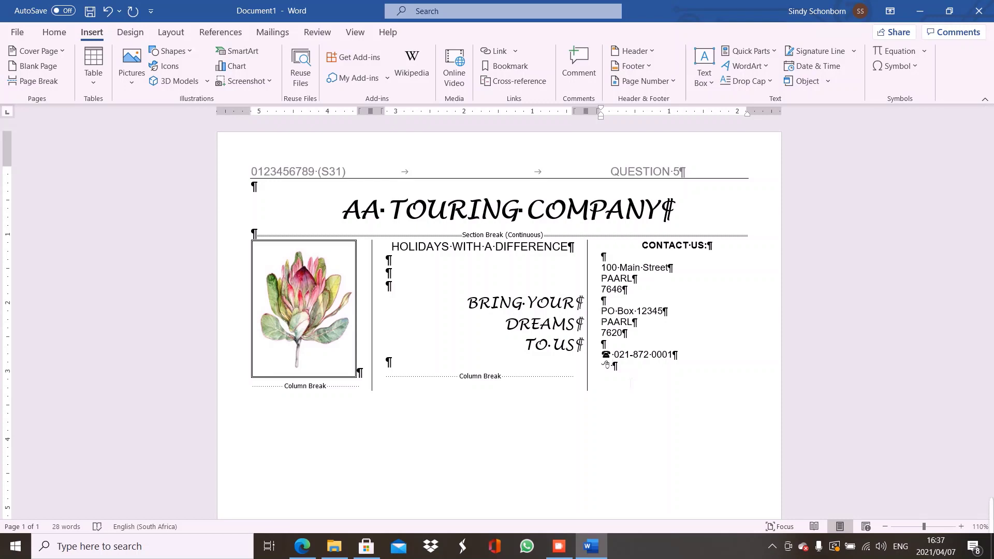
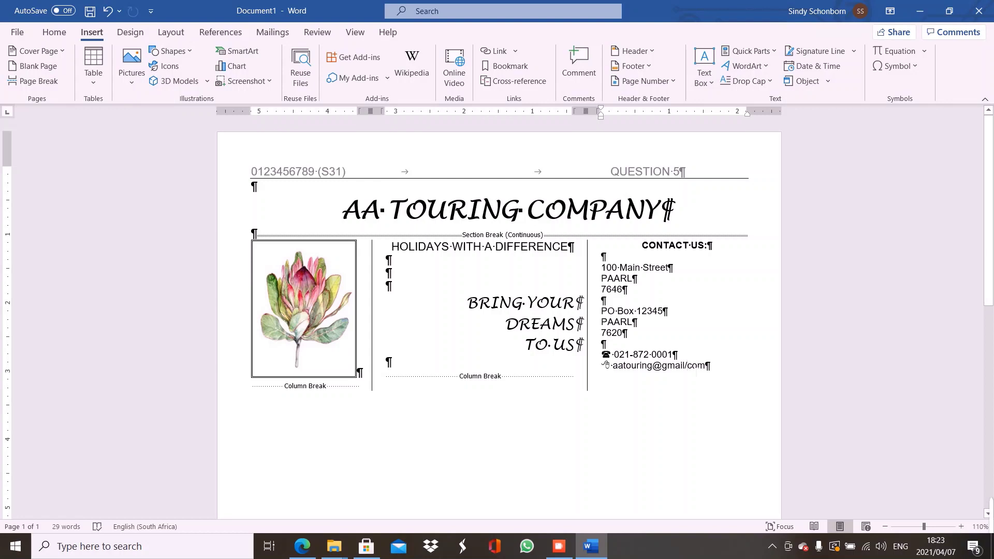
Type the company e-mail address after the mouse symbol, undoing the autocorrect slip
key("ctrl+z")
mouse_move(302, 546)
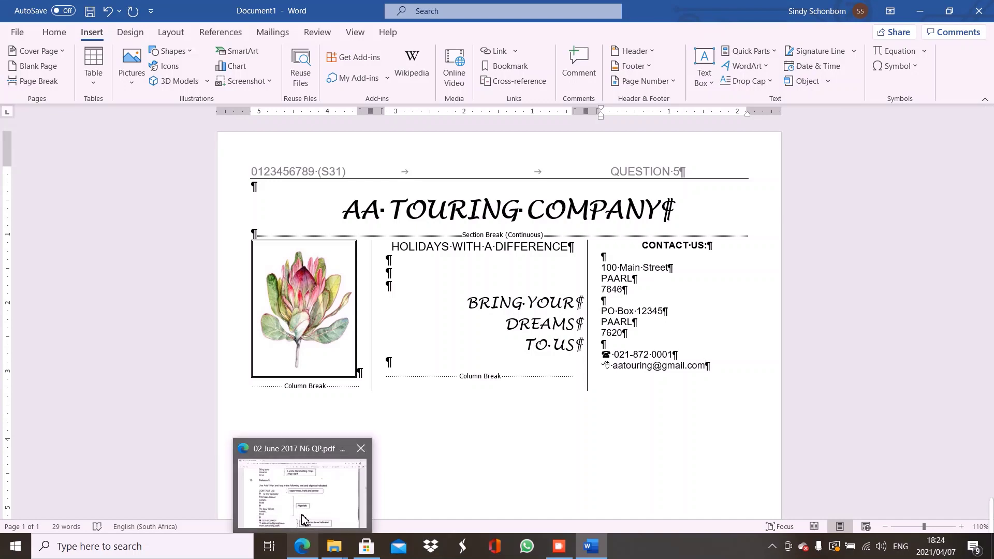
left_click(305, 519)
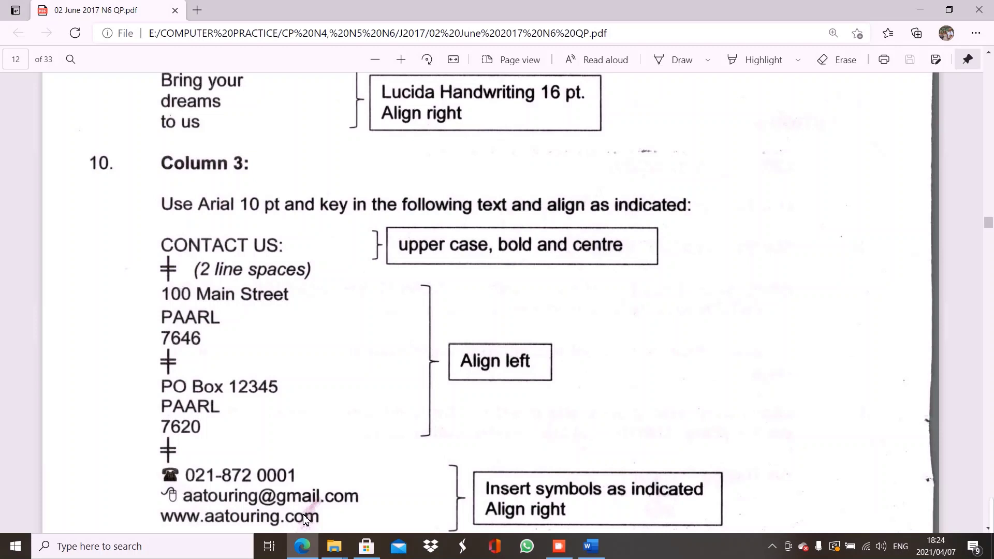
left_click(592, 546)
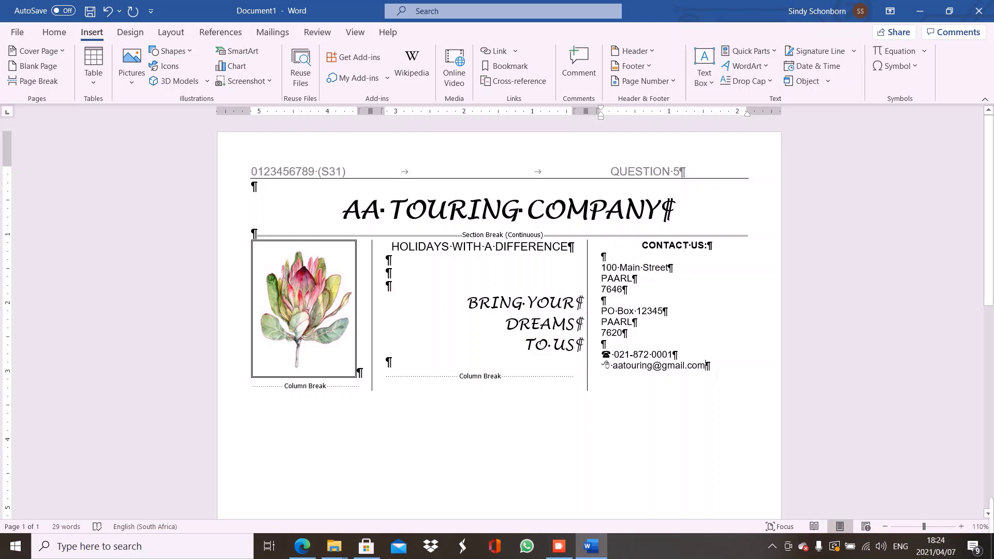
key("Return")
type("www.aatouring.com")
key("Return")
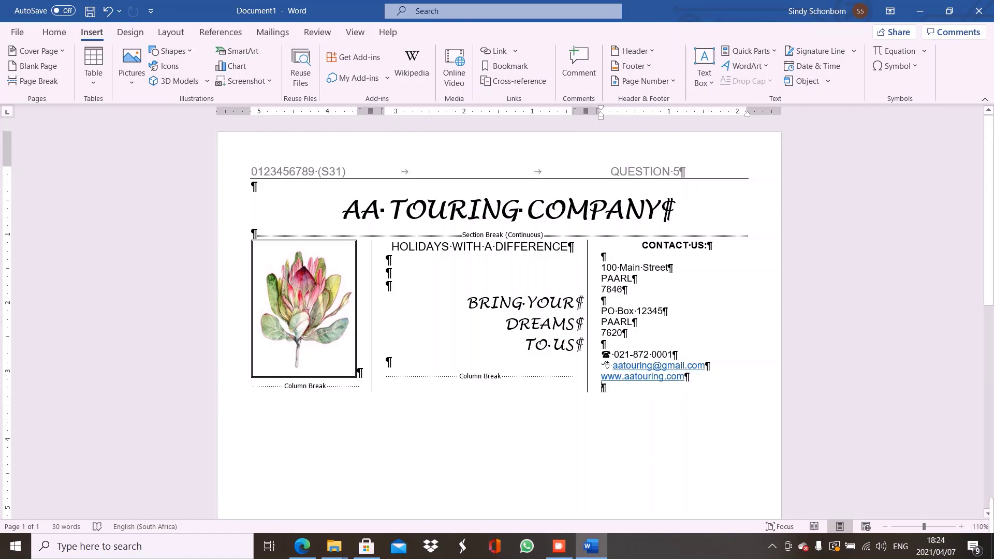
key("ctrl+a")
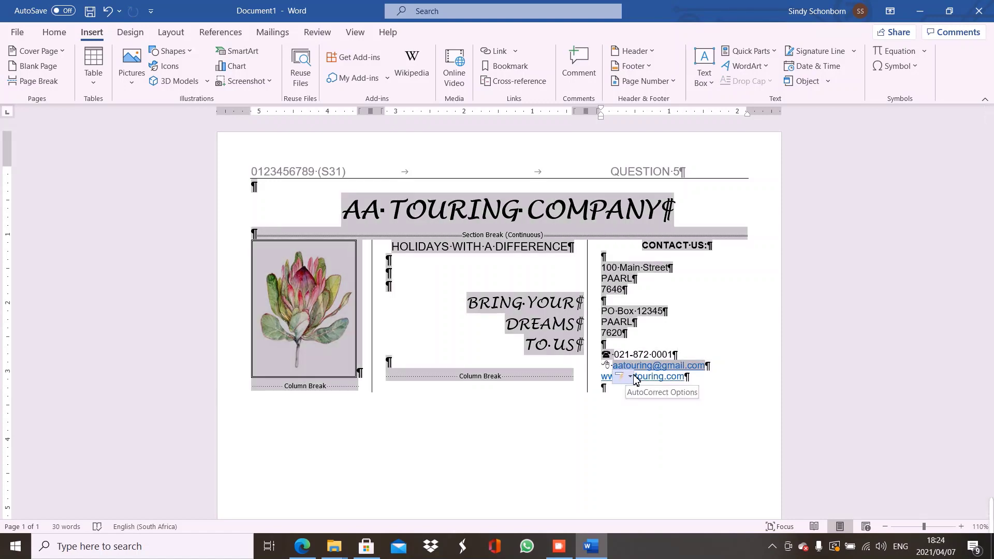
left_click_drag(601, 354, 687, 381)
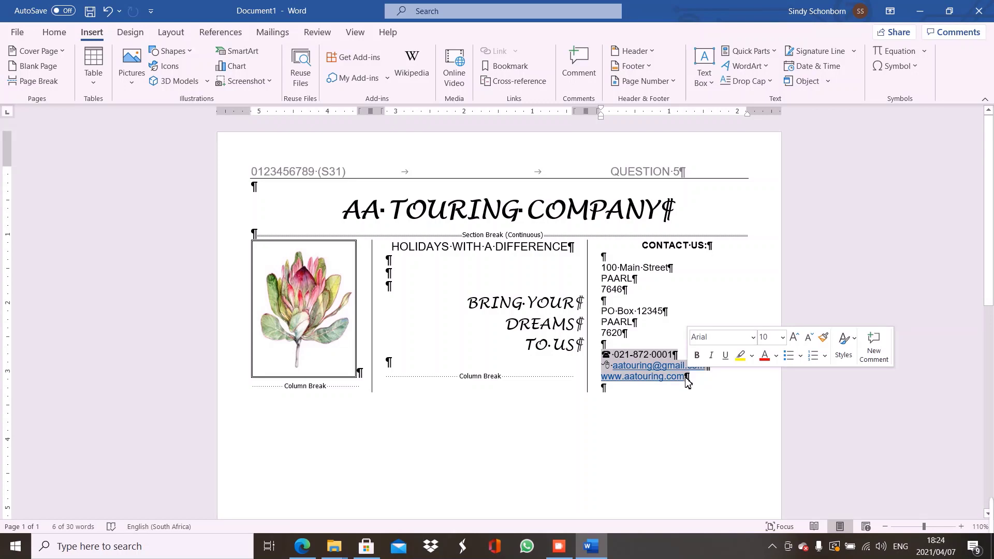
left_click(48, 38)
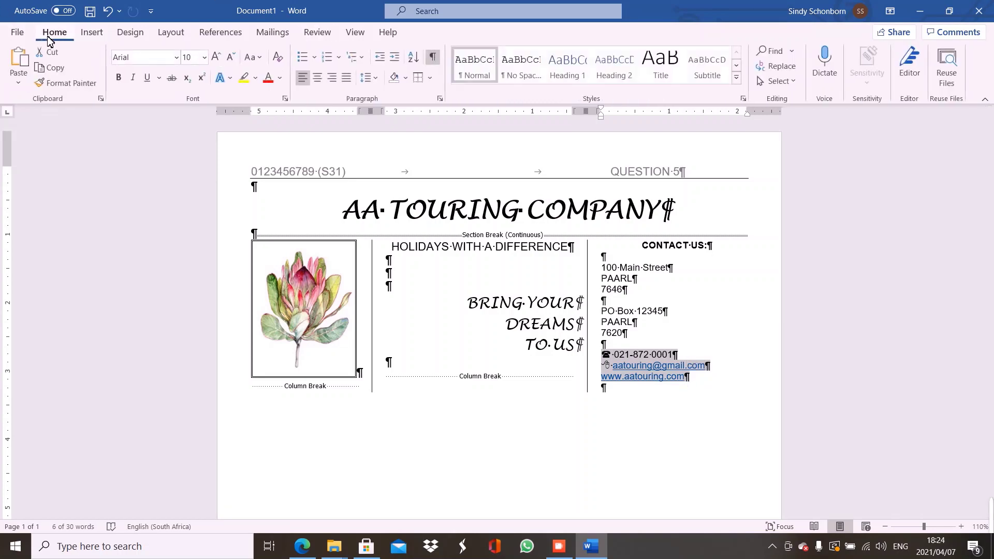
left_click(331, 79)
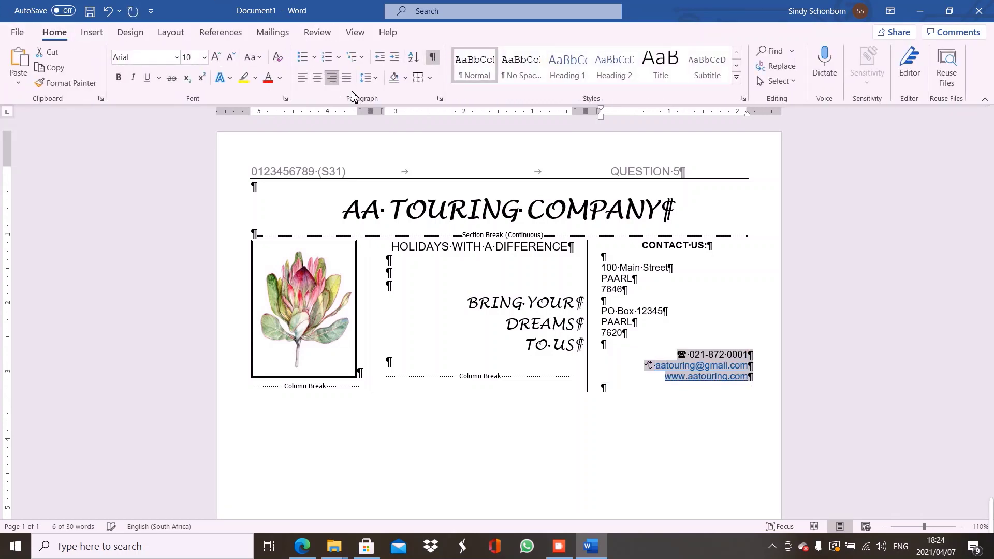
left_click(603, 387)
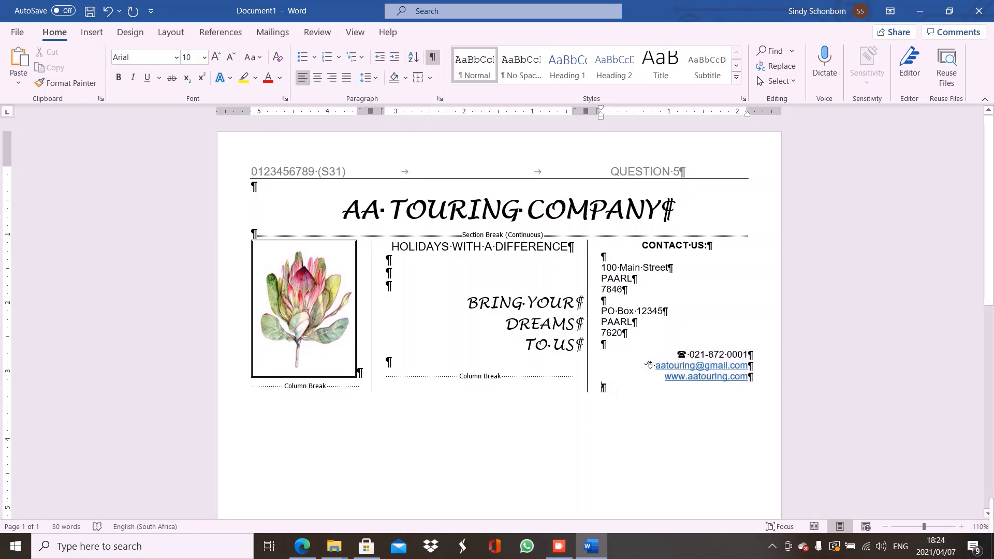
left_click(303, 546)
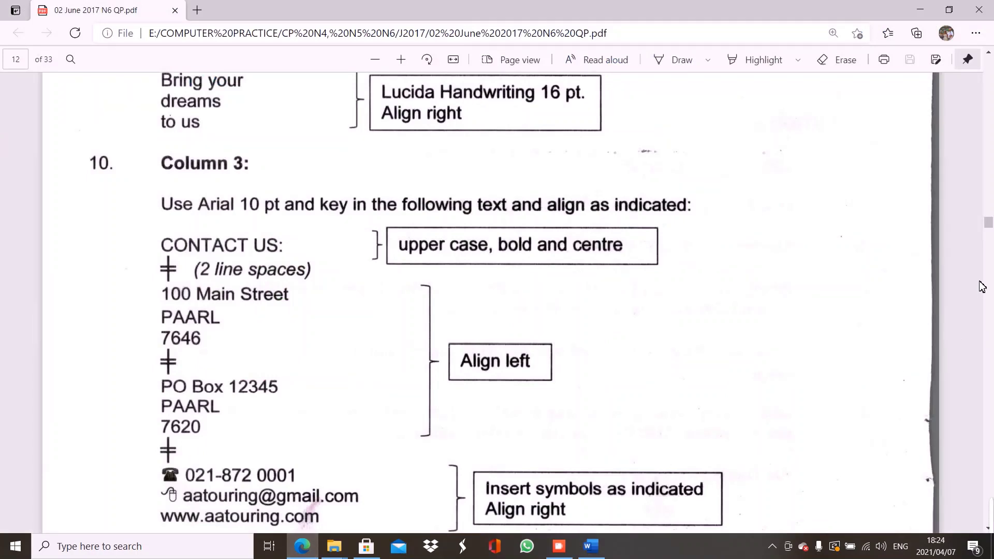
left_click_drag(990, 225, 991, 231)
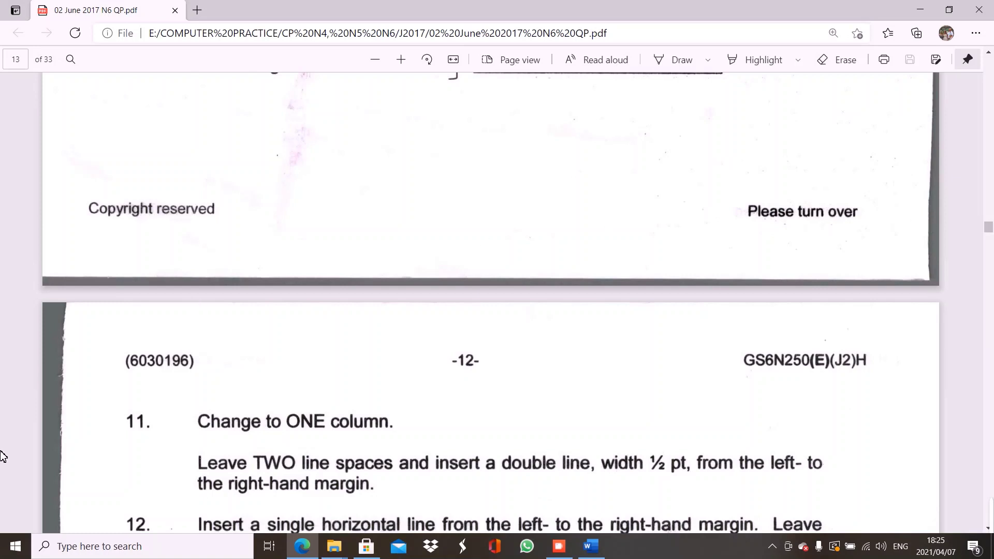
left_click(592, 553)
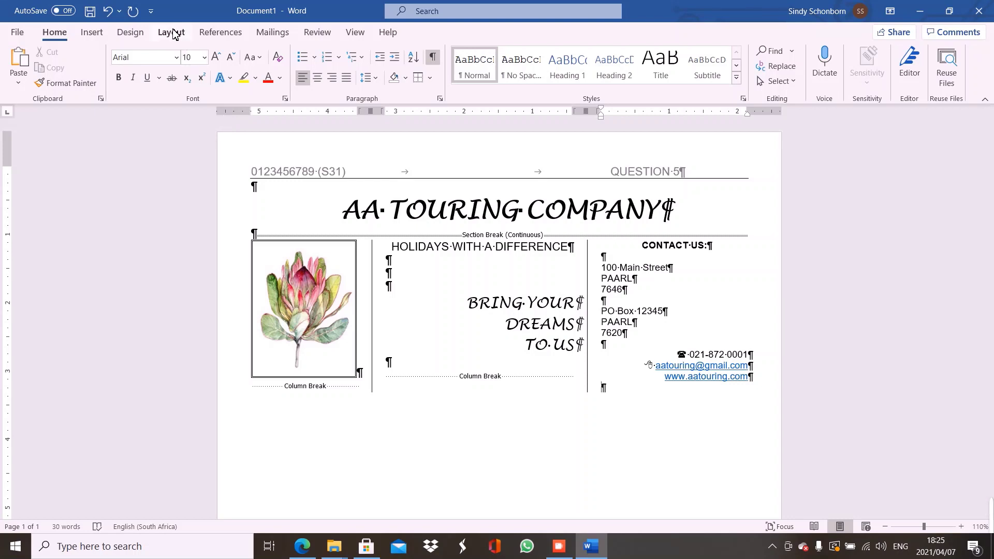
Insert a continuous section break and set the new section to one column
left_click(173, 34)
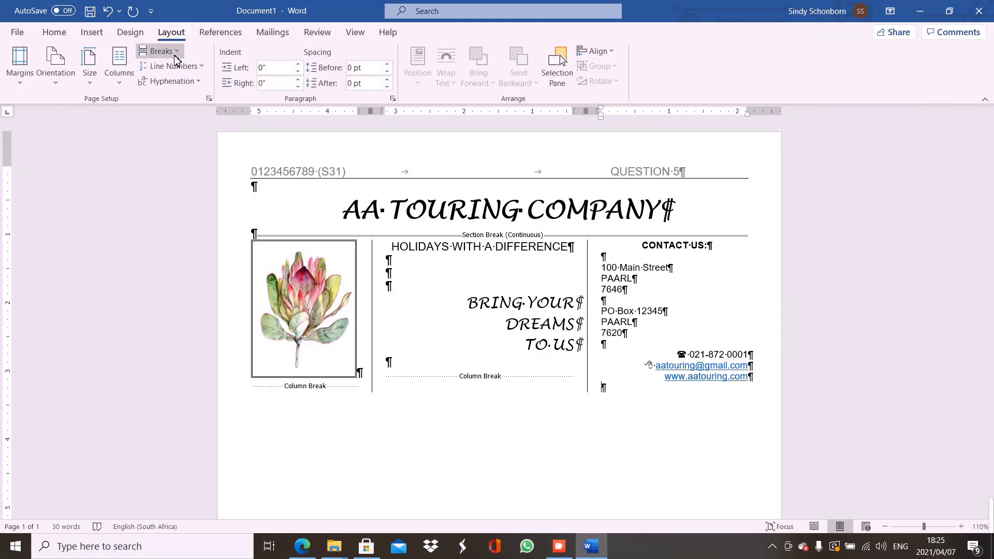
left_click(160, 50)
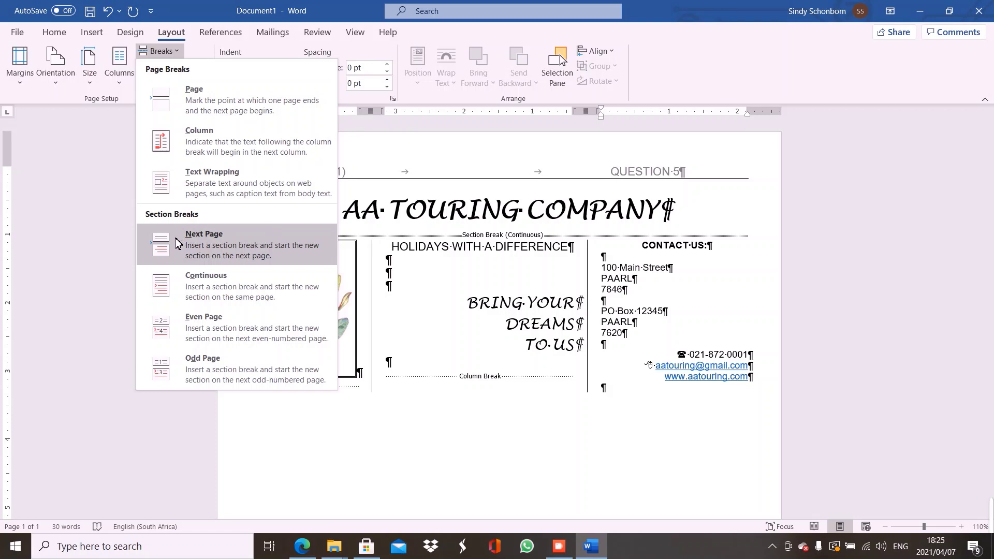
left_click(183, 279)
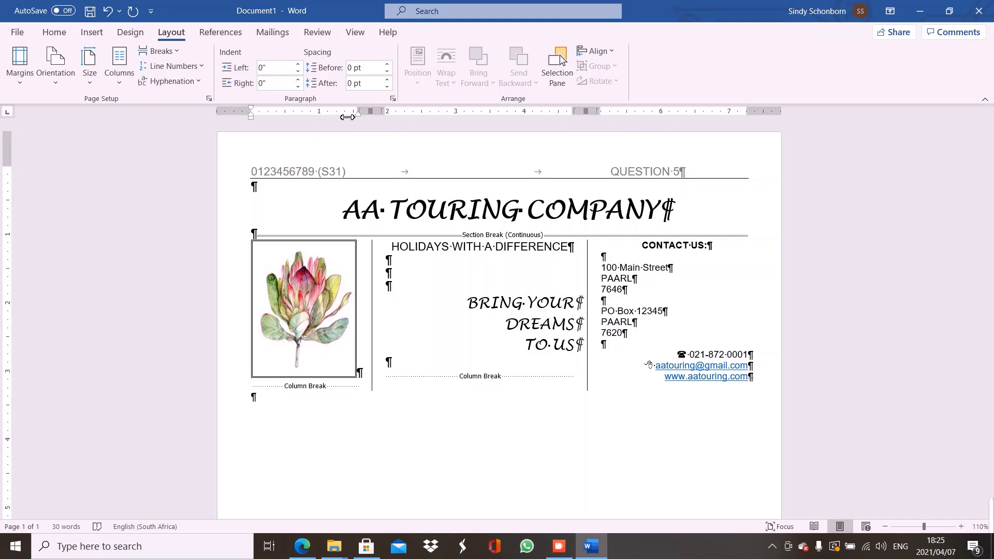
left_click(122, 84)
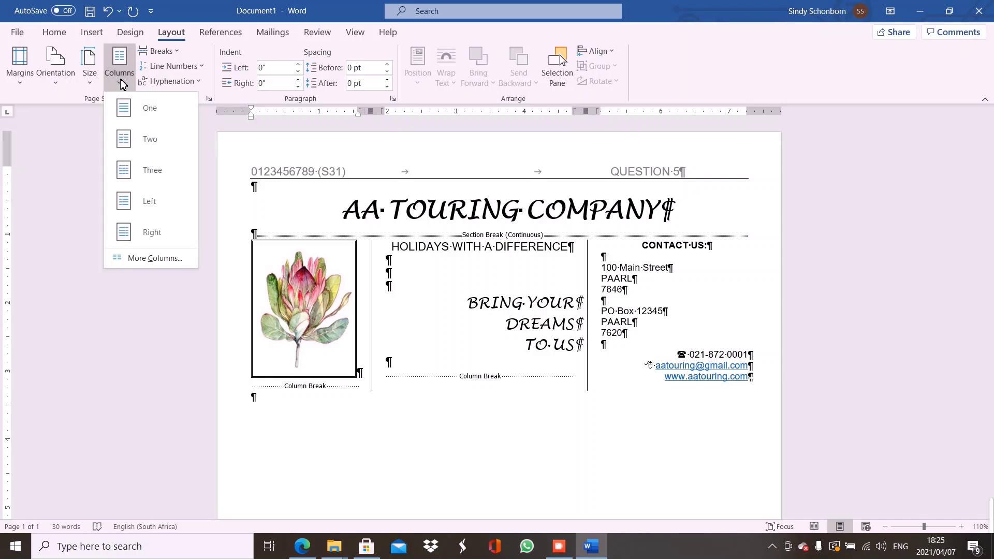
left_click(131, 109)
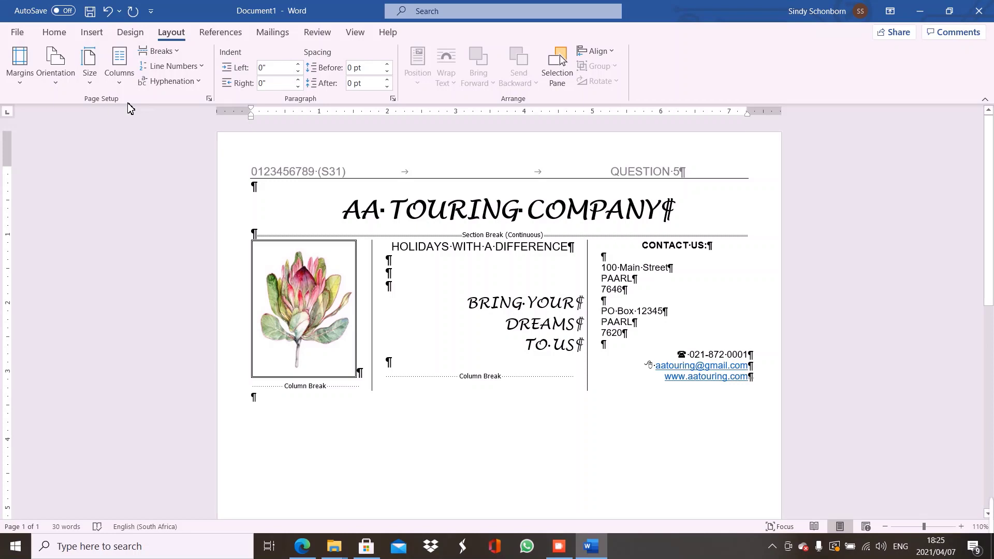
Add a second empty line below the columns, checking the question paper
left_click(303, 548)
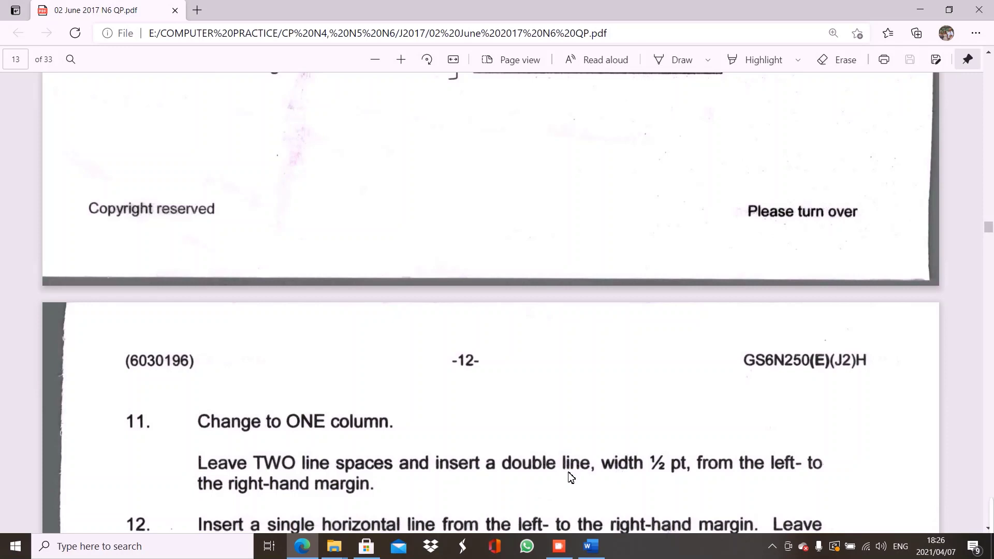
left_click(303, 550)
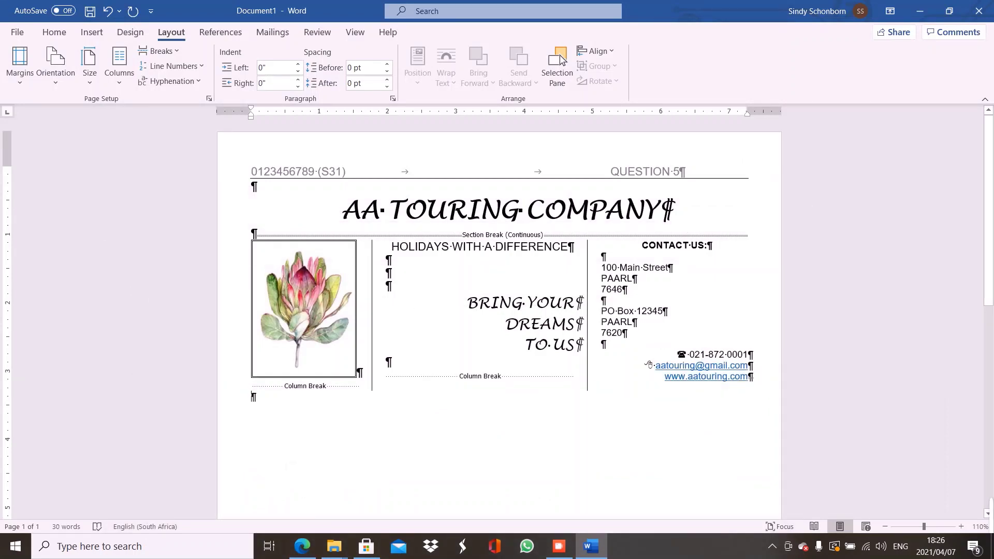
key("Return")
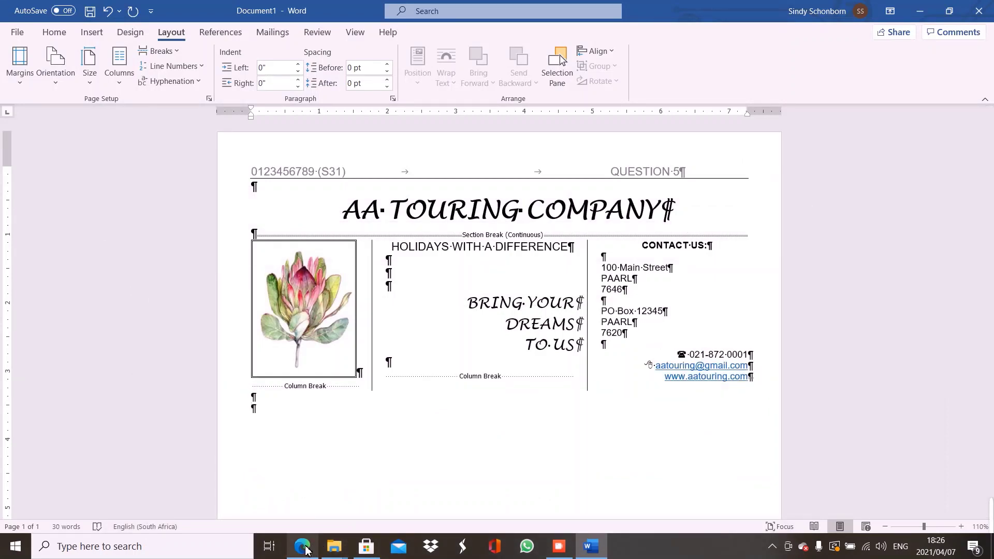
mouse_move(306, 550)
left_click(304, 515)
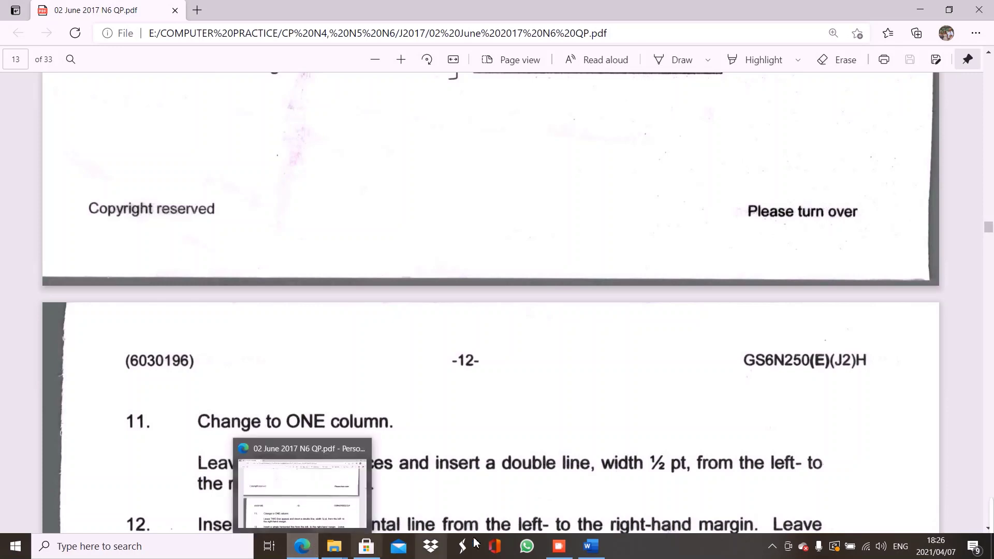
left_click(586, 550)
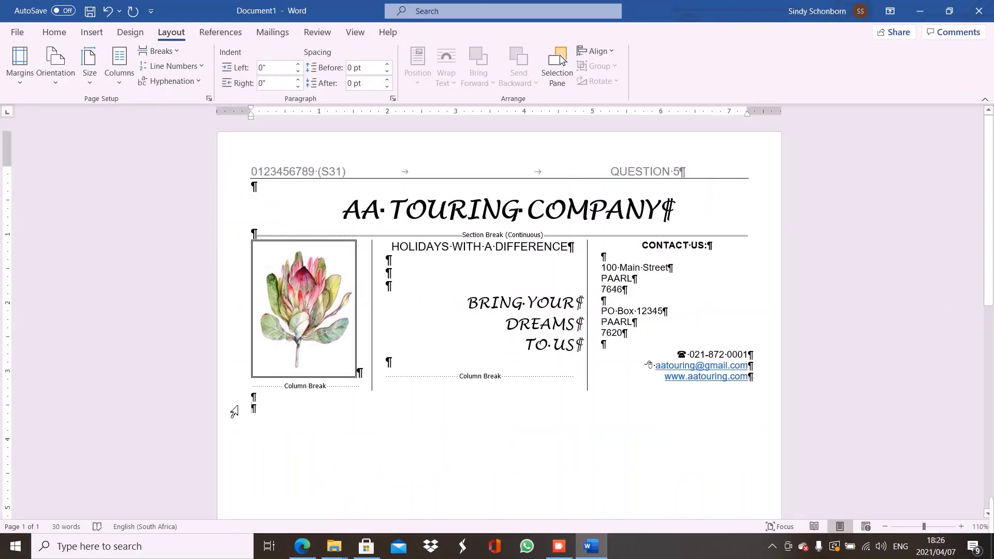
In Borders and Shading, choose a Custom border with the double-line style
left_click(56, 33)
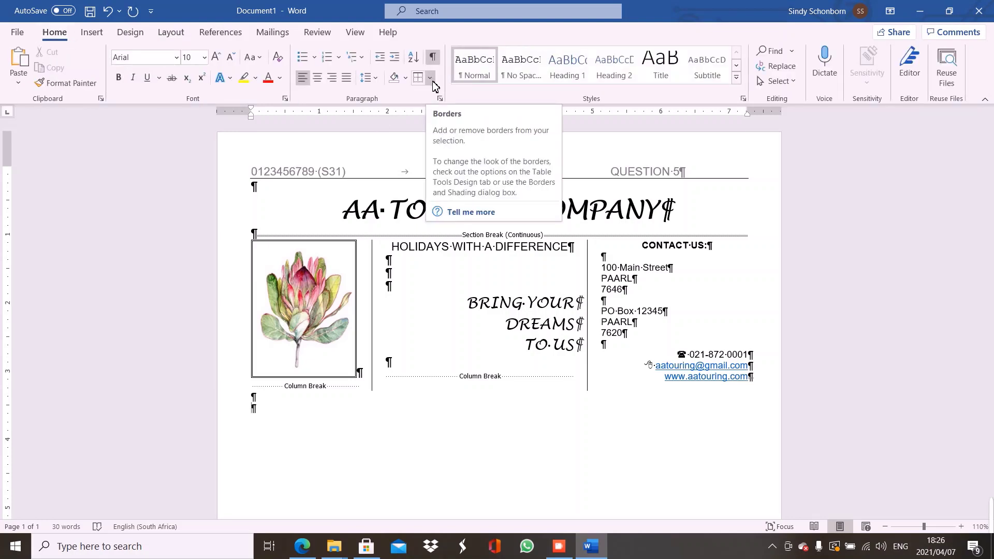
left_click(431, 79)
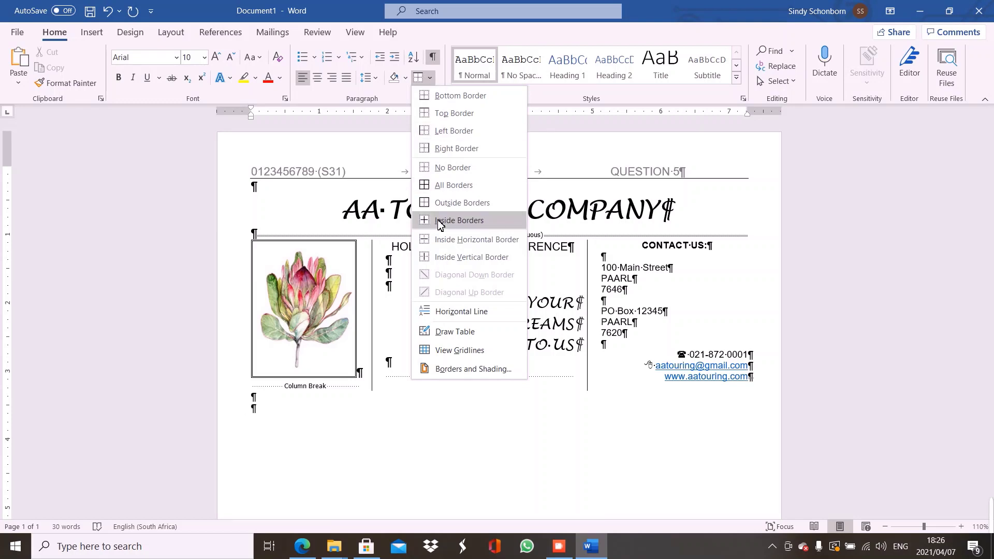
left_click(444, 371)
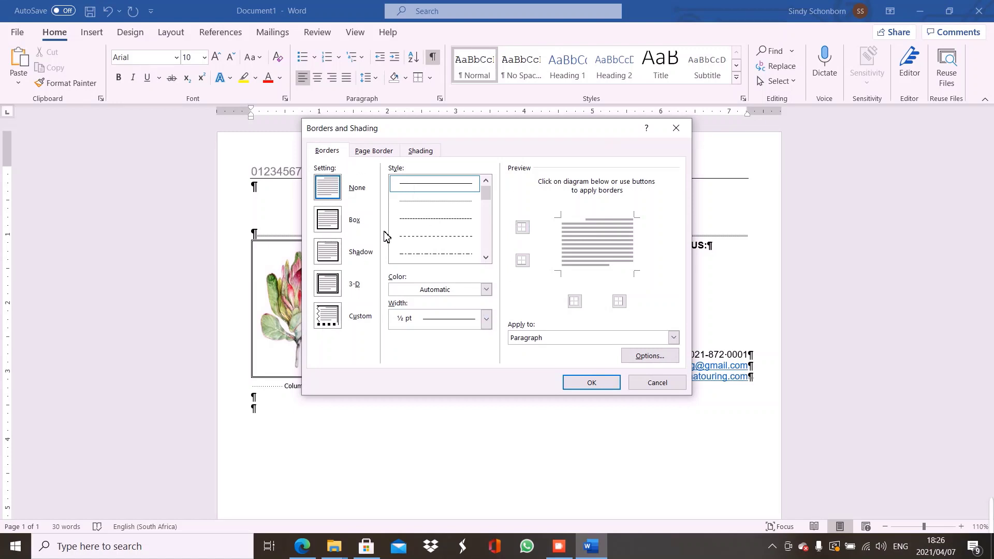
left_click(329, 326)
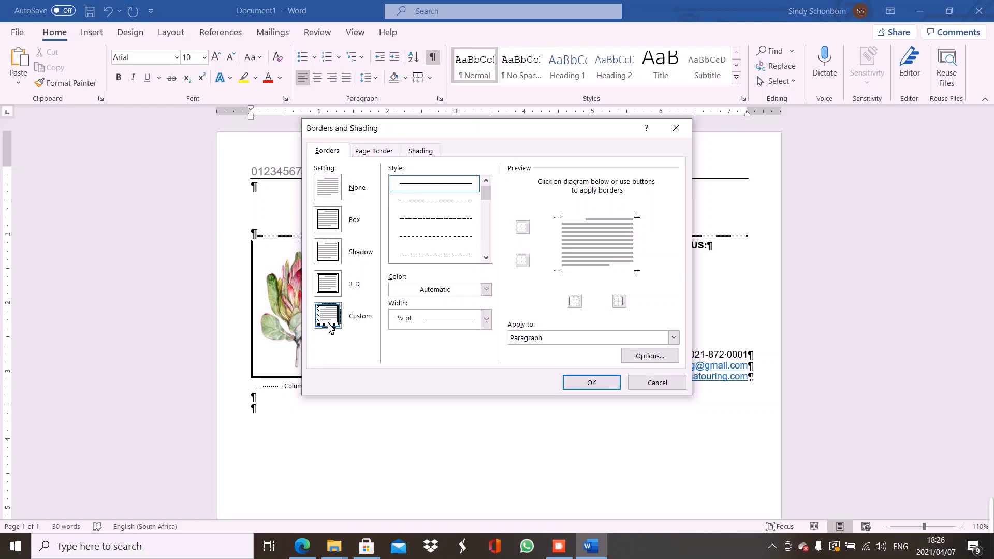
left_click(485, 257)
left_click(486, 258)
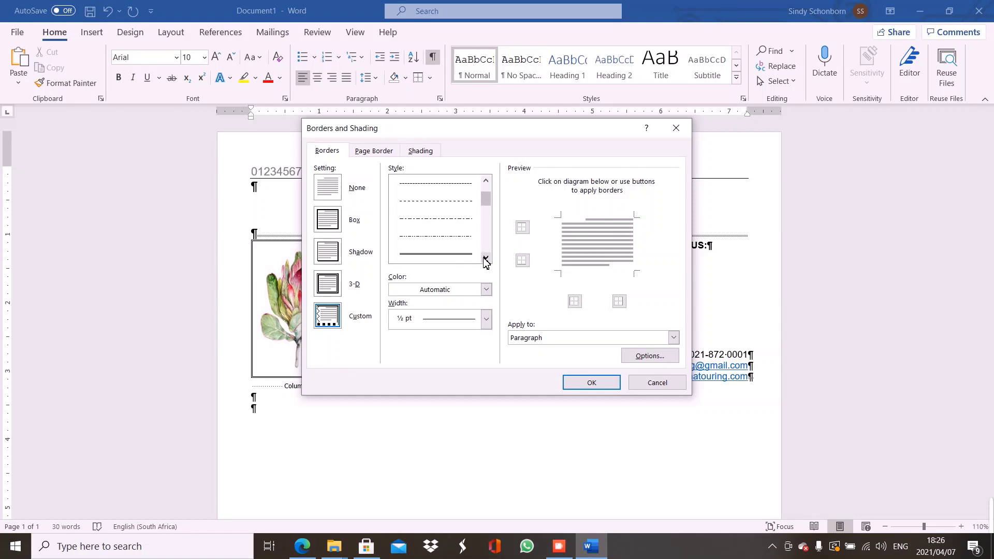
left_click(473, 255)
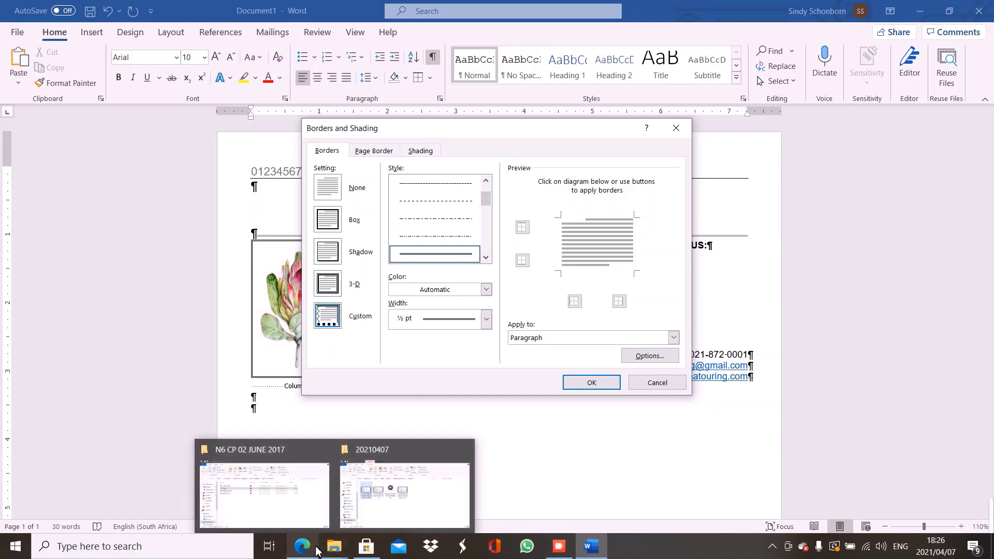
Apply the ½ pt double line as the paragraph's top border and confirm
mouse_move(302, 547)
left_click(315, 507)
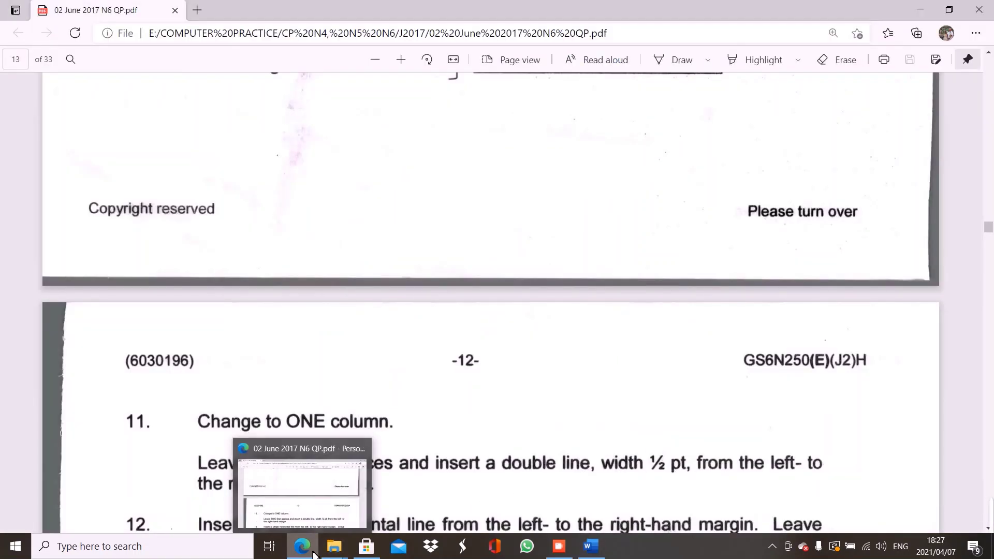
left_click(590, 547)
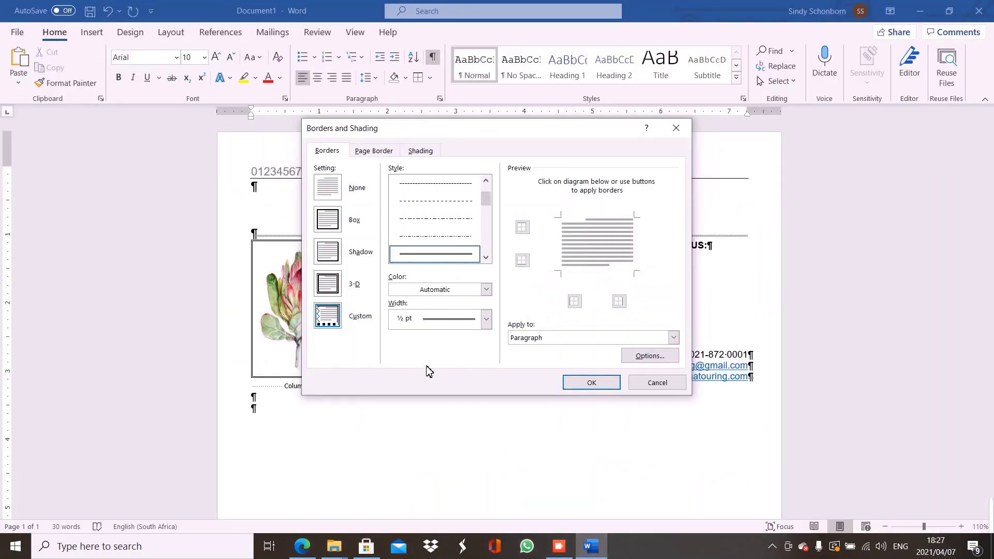
left_click(578, 222)
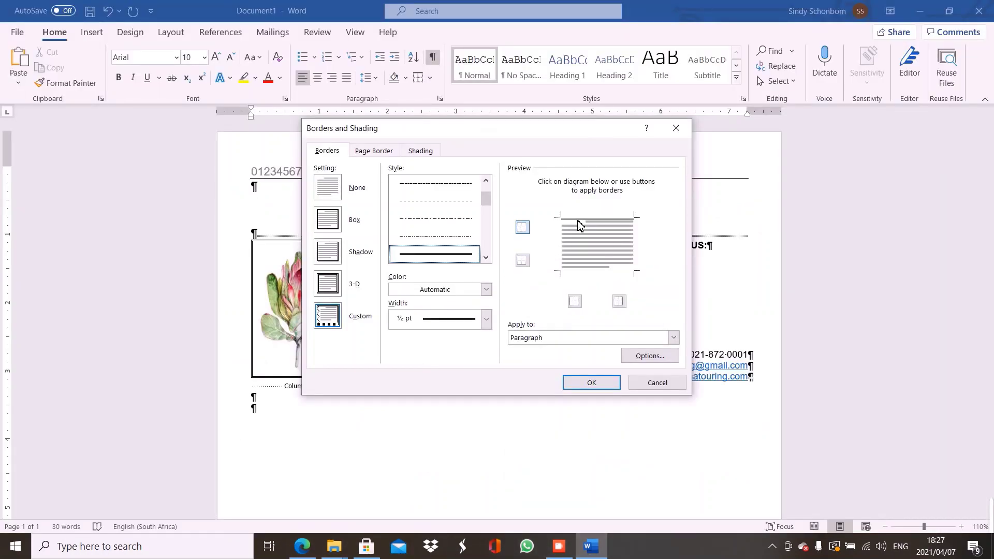
left_click(578, 390)
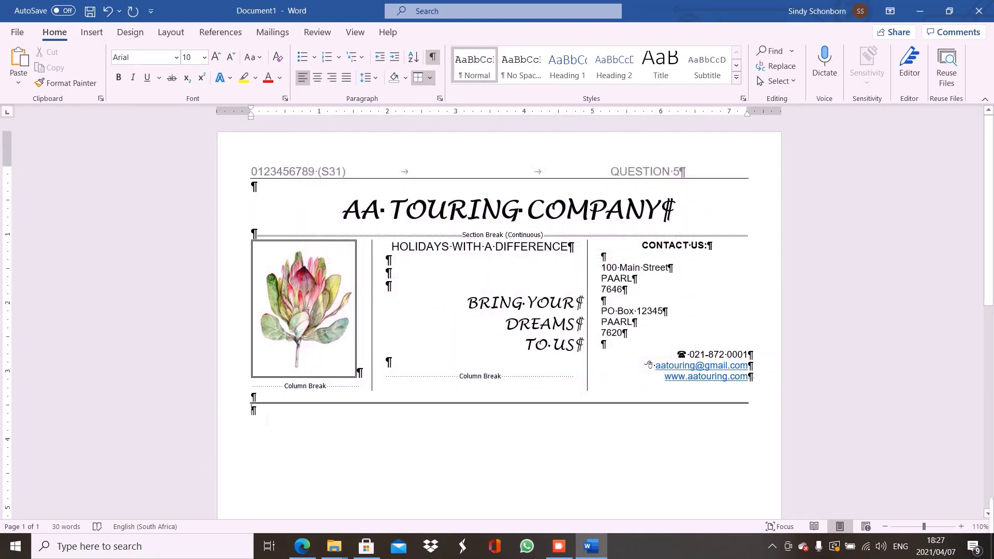
left_click(310, 550)
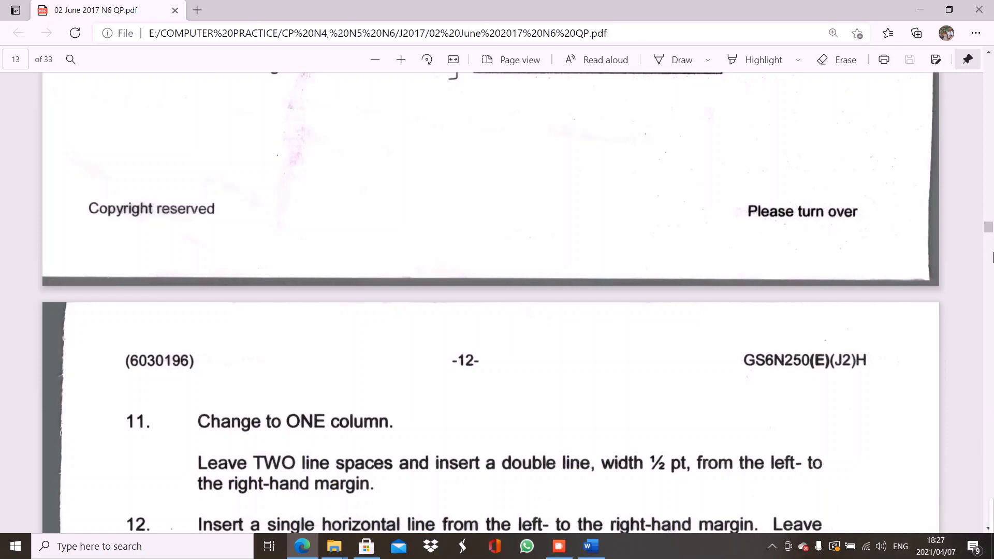
Scroll the PDF to the footer instructions in questions 12–14, then return to Word
scroll(992, 236, "down", 1)
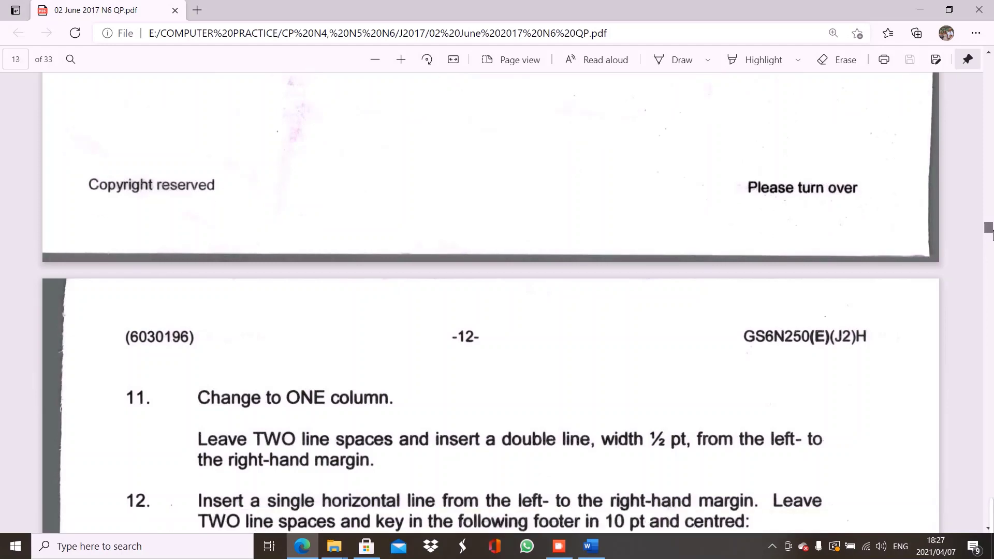
scroll(992, 236, "down", 5)
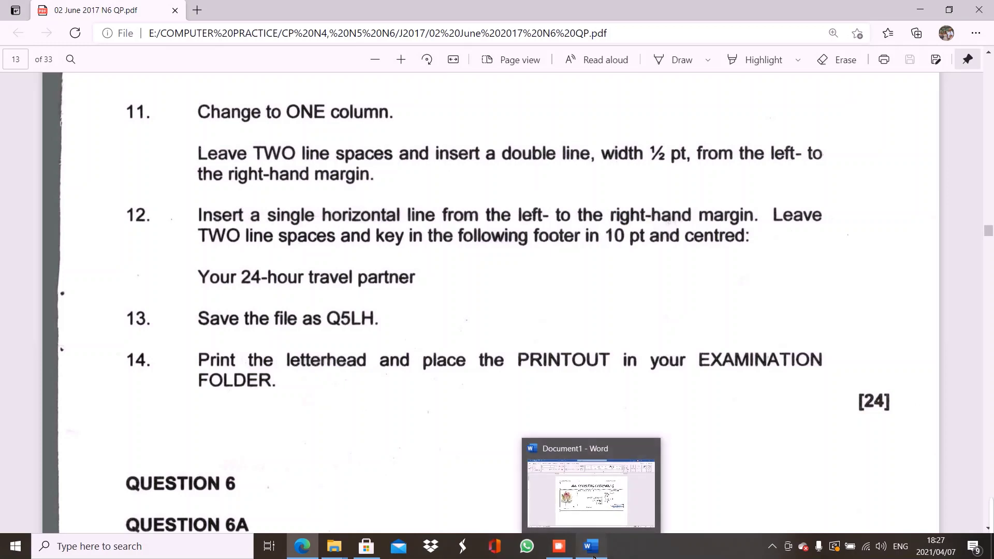
left_click(593, 556)
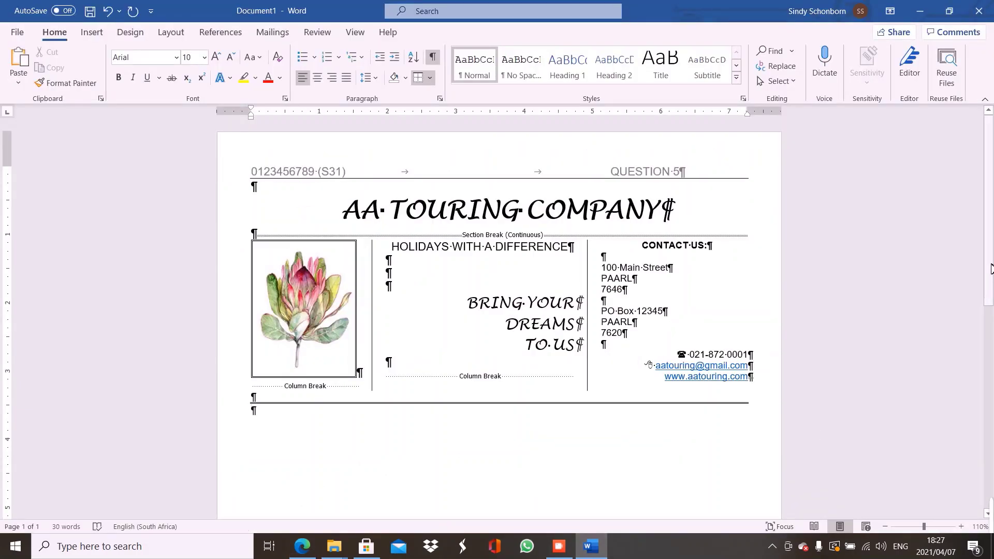
Open the footer for editing and set its font to Arial
double_click(486, 168)
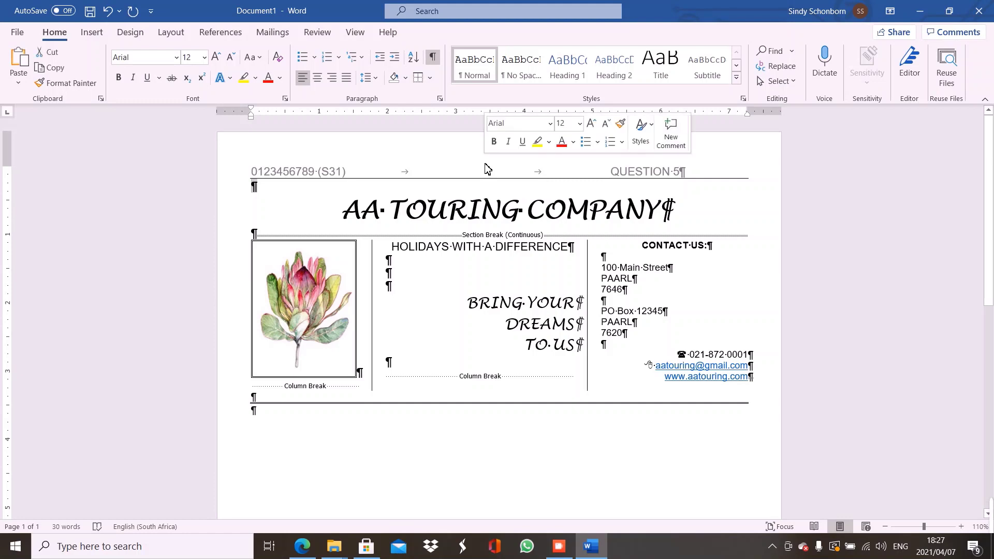
double_click(388, 165)
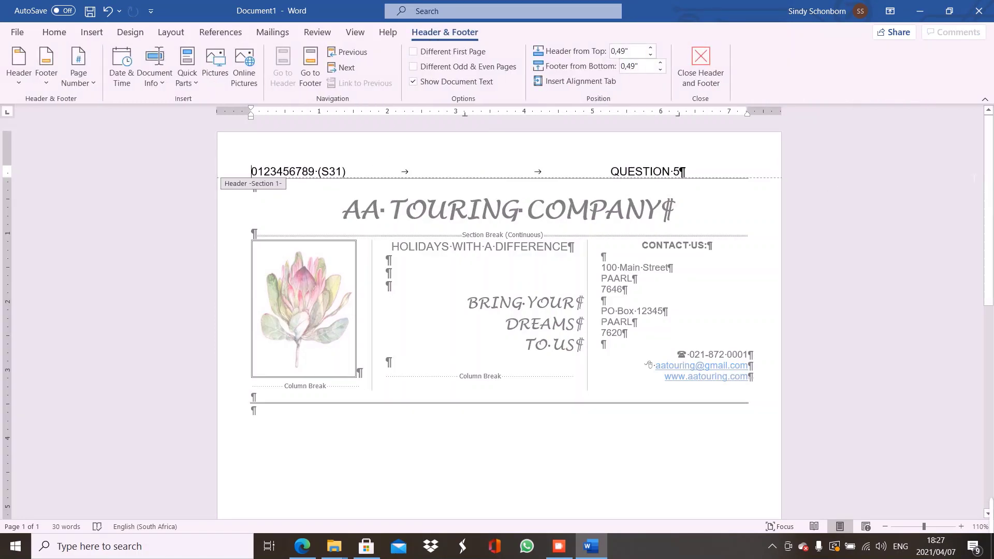
left_click_drag(991, 189, 992, 397)
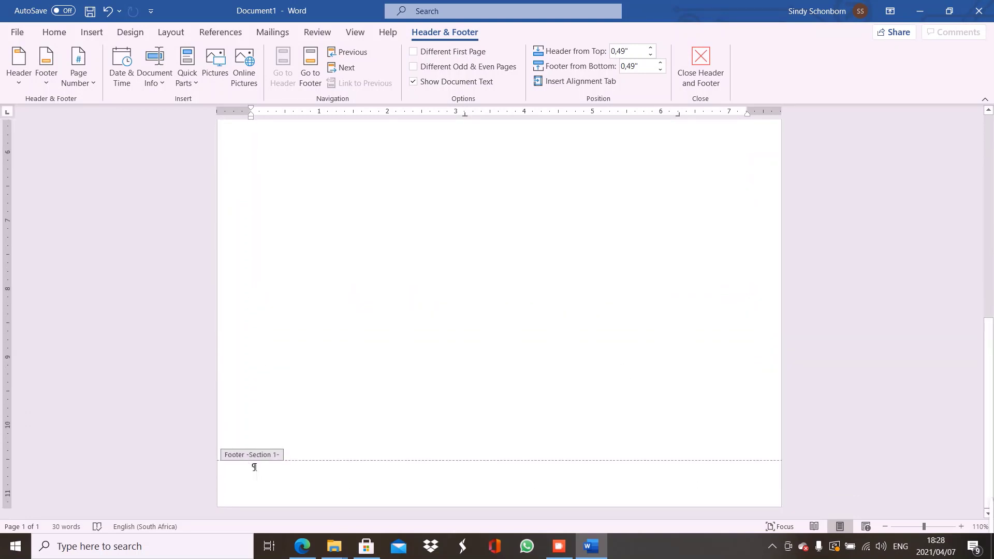
left_click(254, 467)
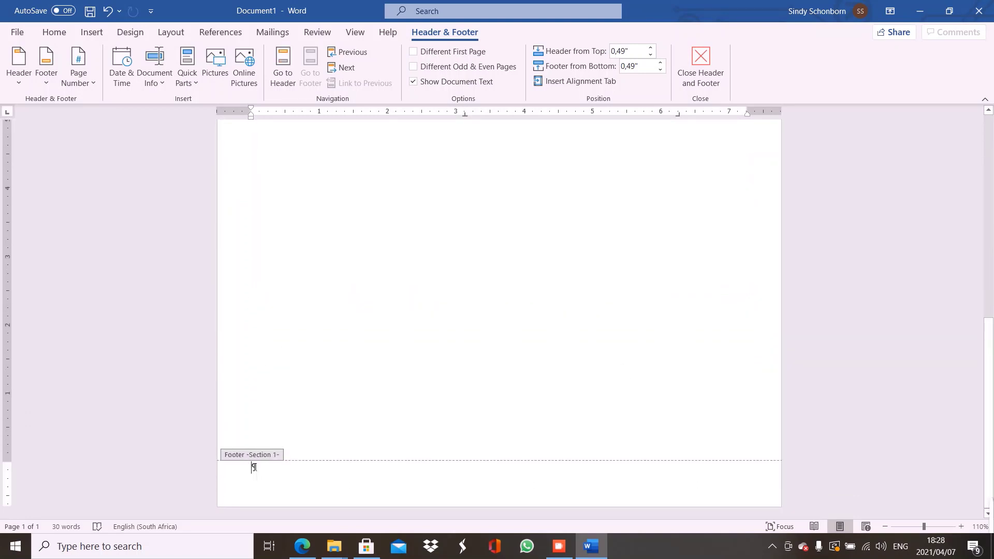
left_click(63, 36)
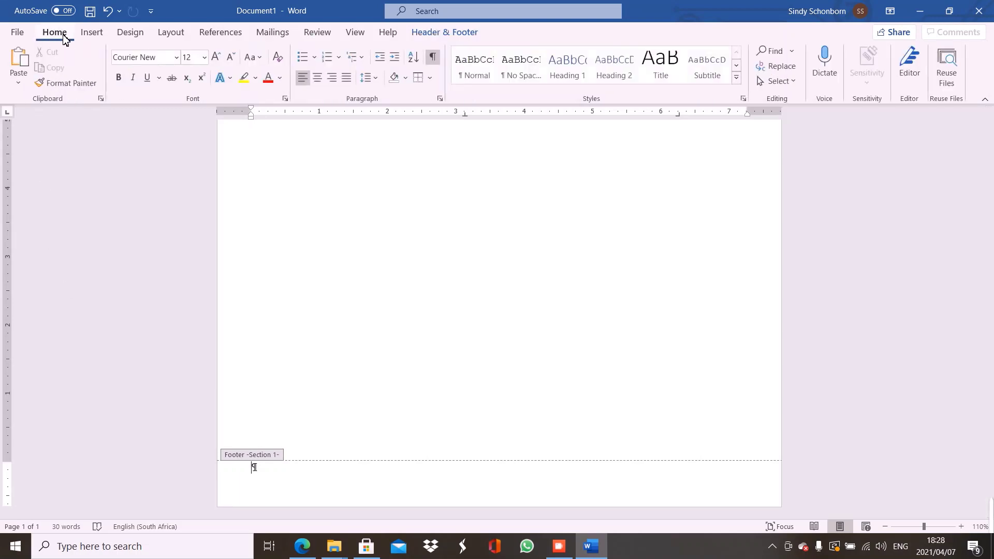
left_click(176, 57)
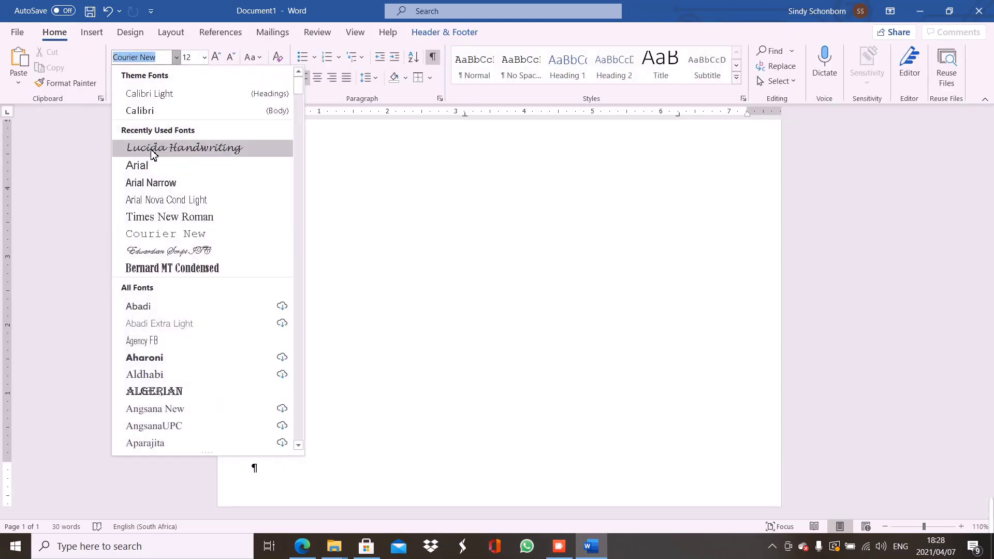
left_click(148, 167)
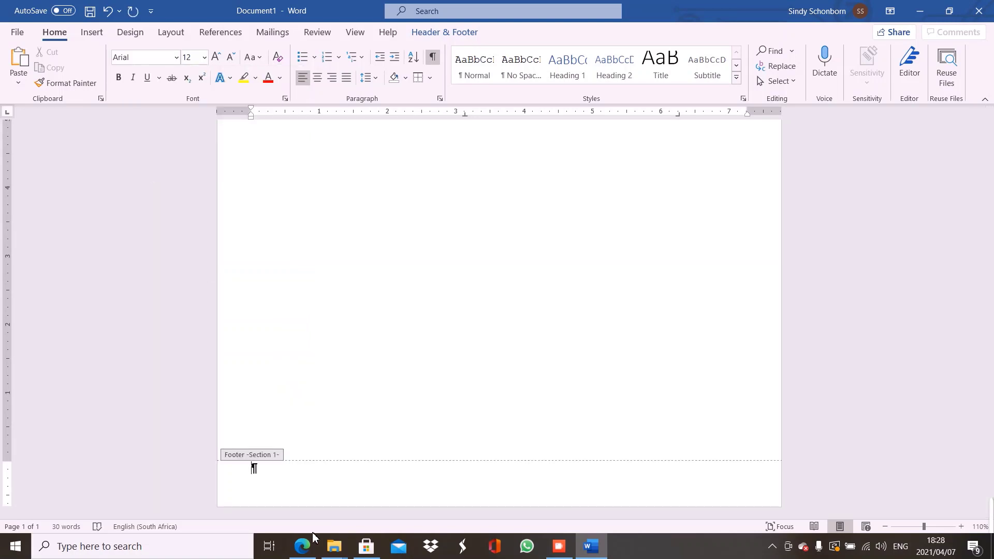
Shrink the footer paragraph to 10 pt and centre it
left_click(303, 548)
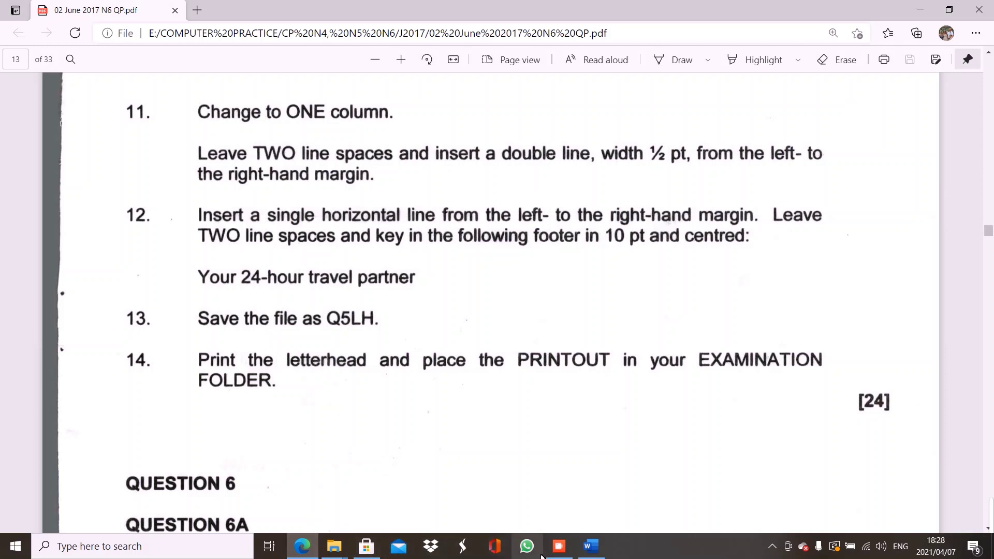
left_click(590, 549)
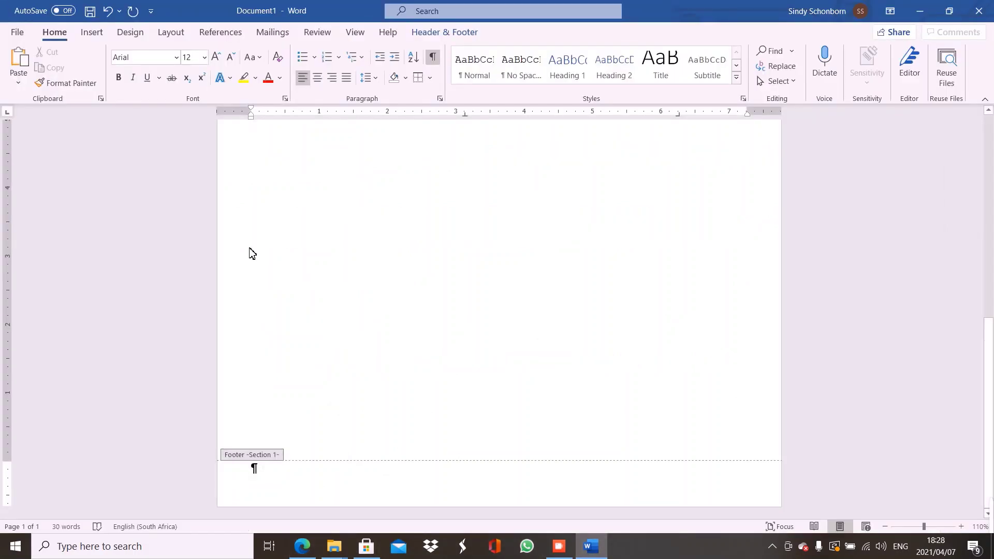
left_click(232, 58)
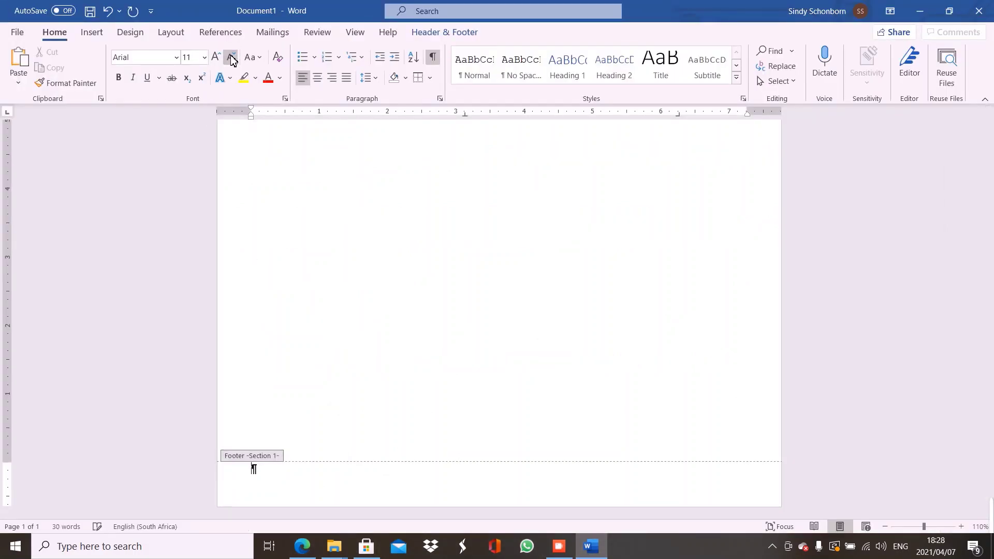
left_click(232, 59)
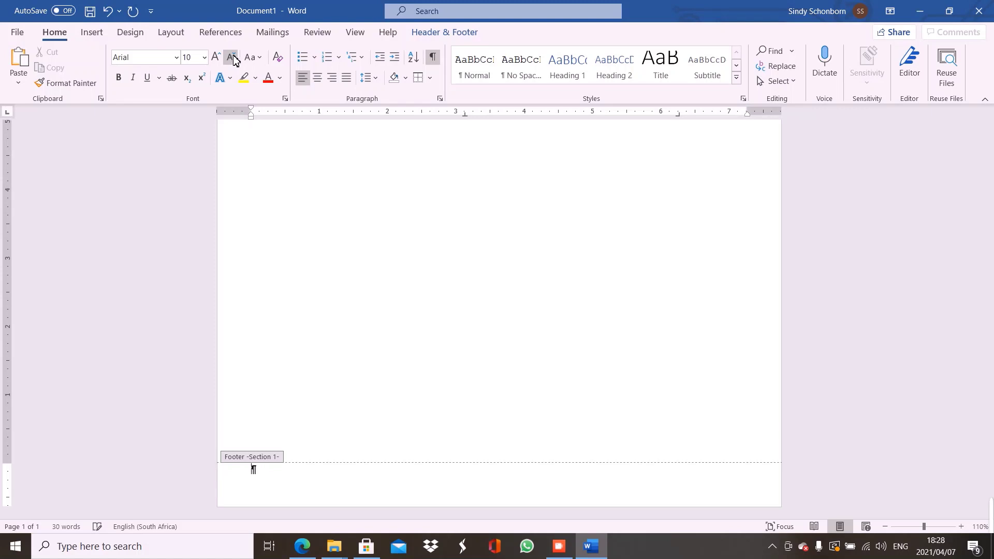
left_click(317, 78)
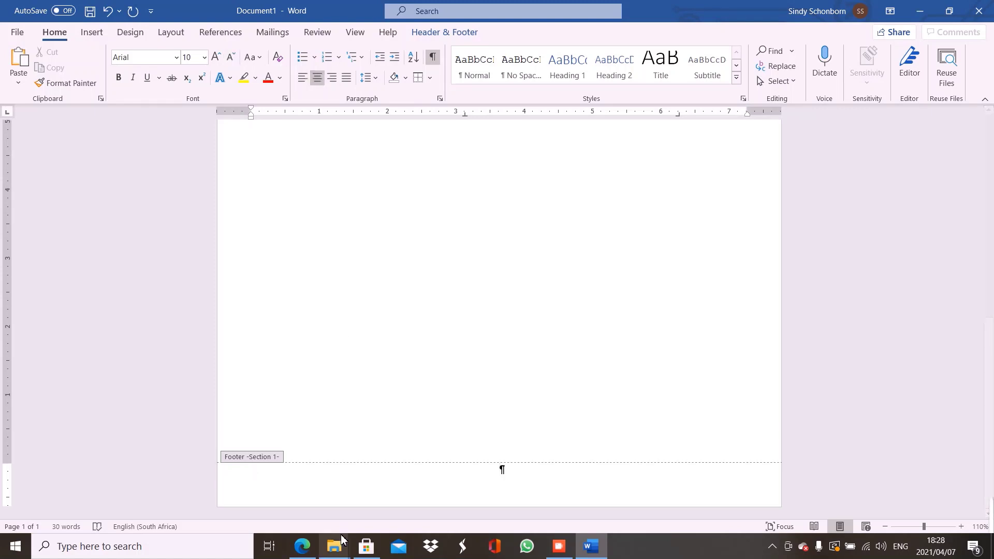
left_click(300, 549)
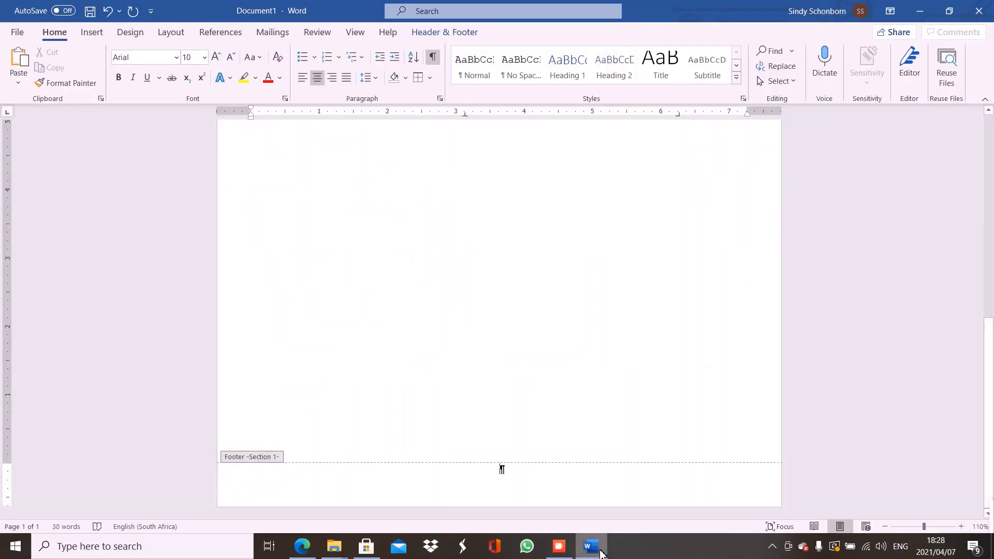
Apply a custom single top border to the footer paragraph through Borders and Shading
left_click(430, 78)
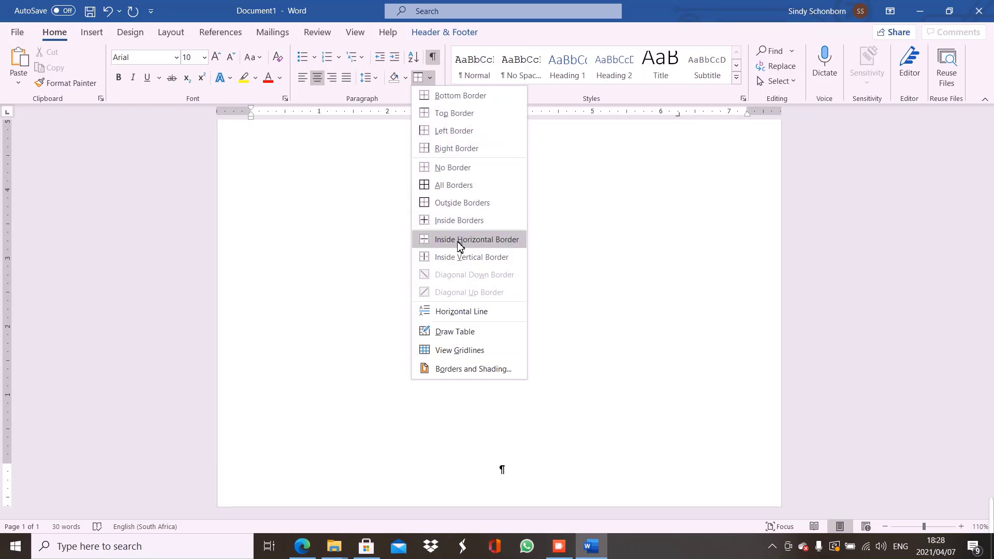
left_click(473, 369)
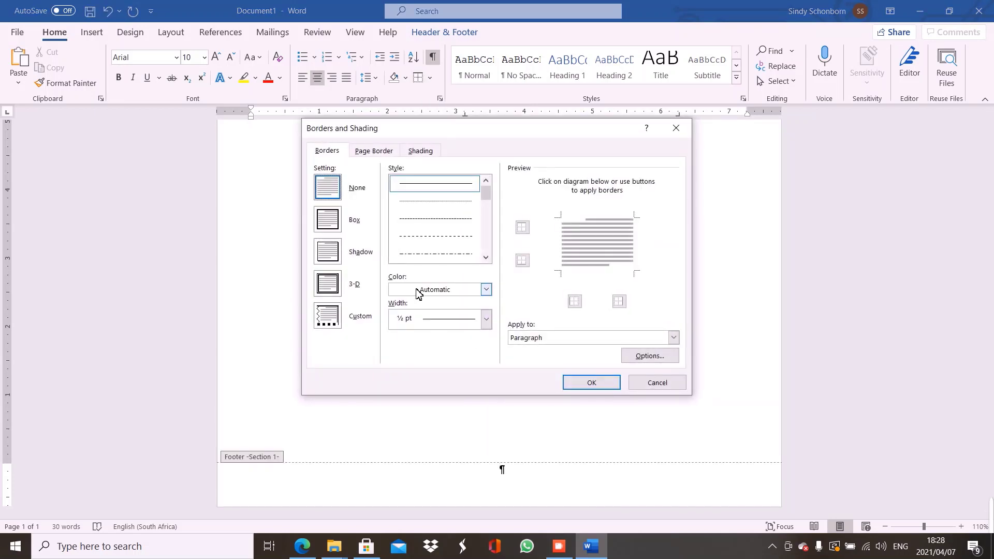
left_click(326, 320)
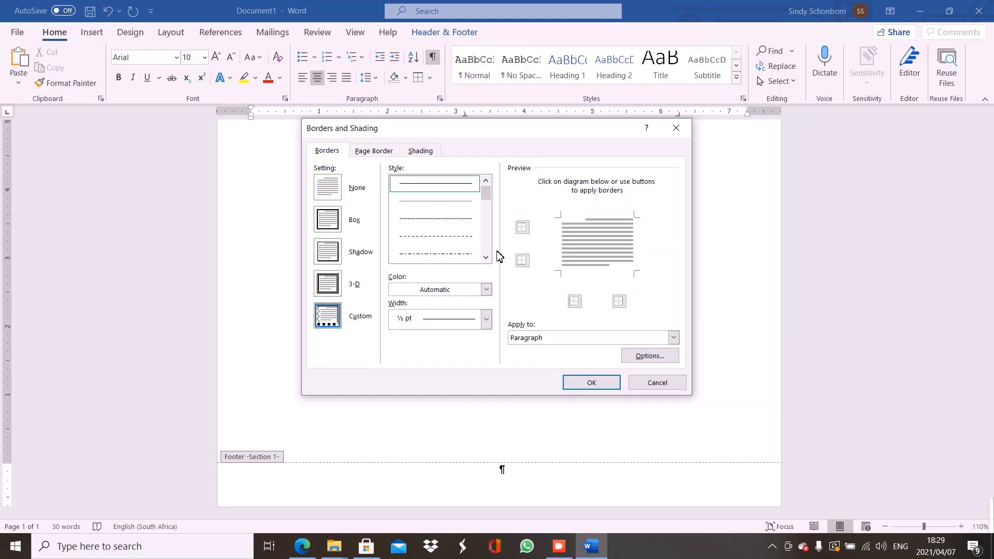
left_click(574, 216)
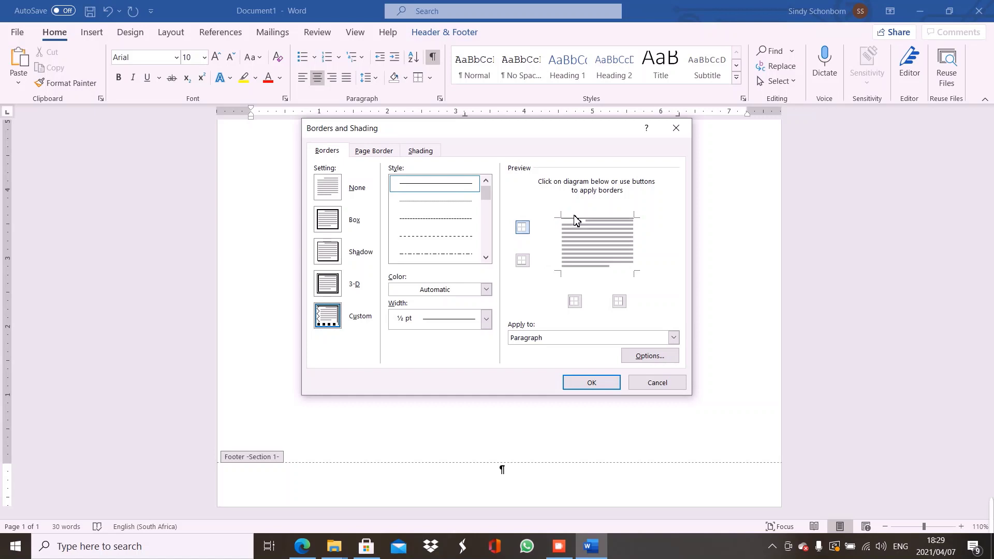
left_click(591, 383)
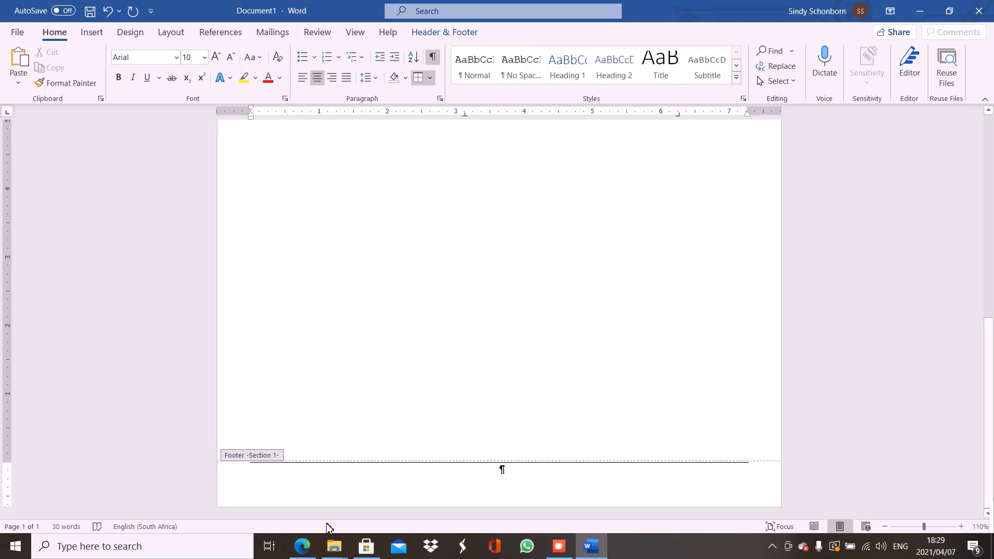
After checking the exam PDF, type 'Your 24-hour travel partner' on a new footer line and restore down Word
mouse_move(303, 548)
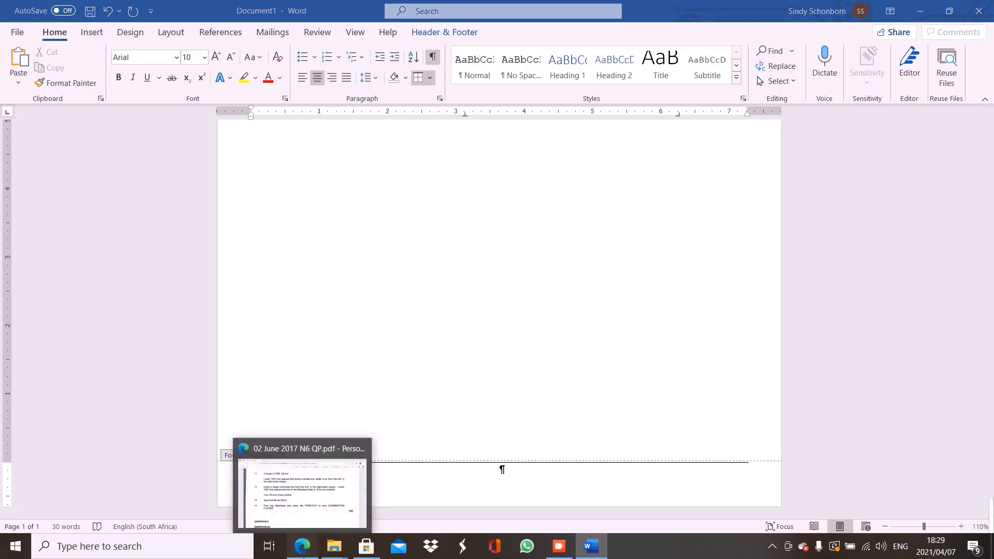
left_click(292, 481)
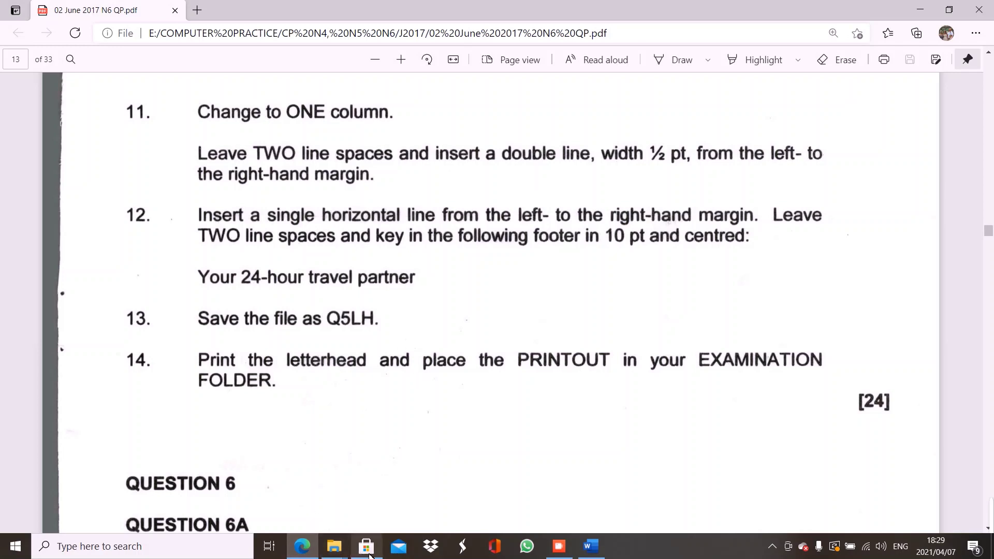
left_click(597, 553)
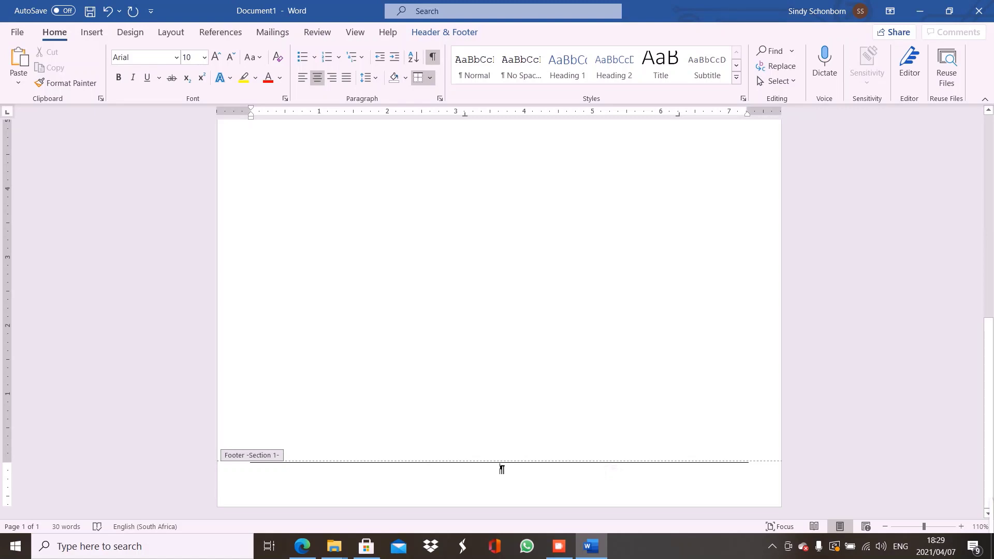
key("Return")
type("Y")
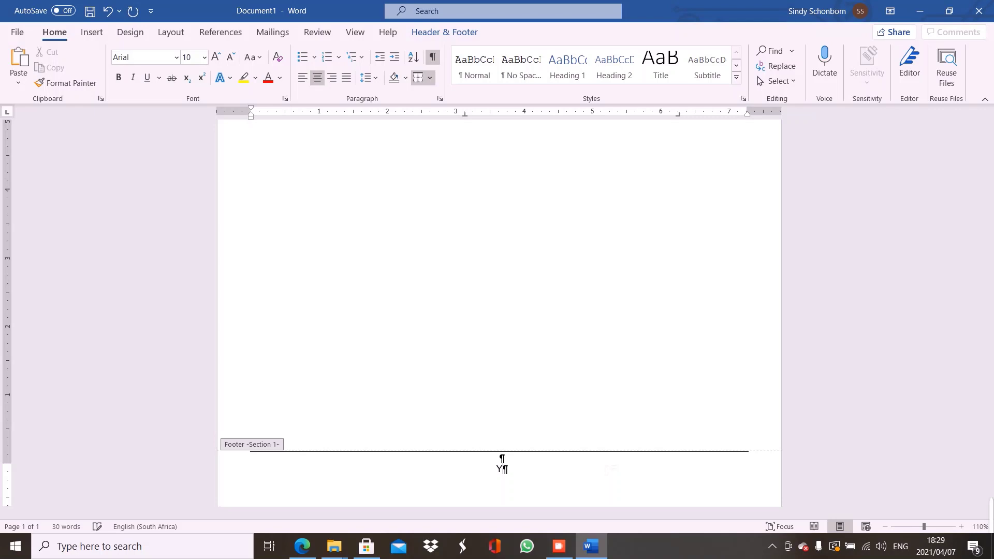
type("our 24-hour travel partner")
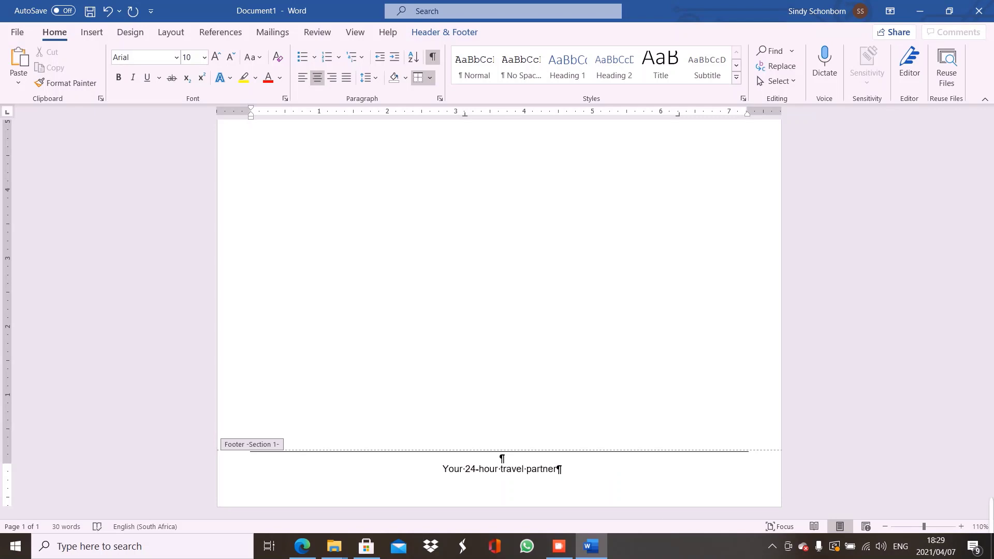
left_click(946, 17)
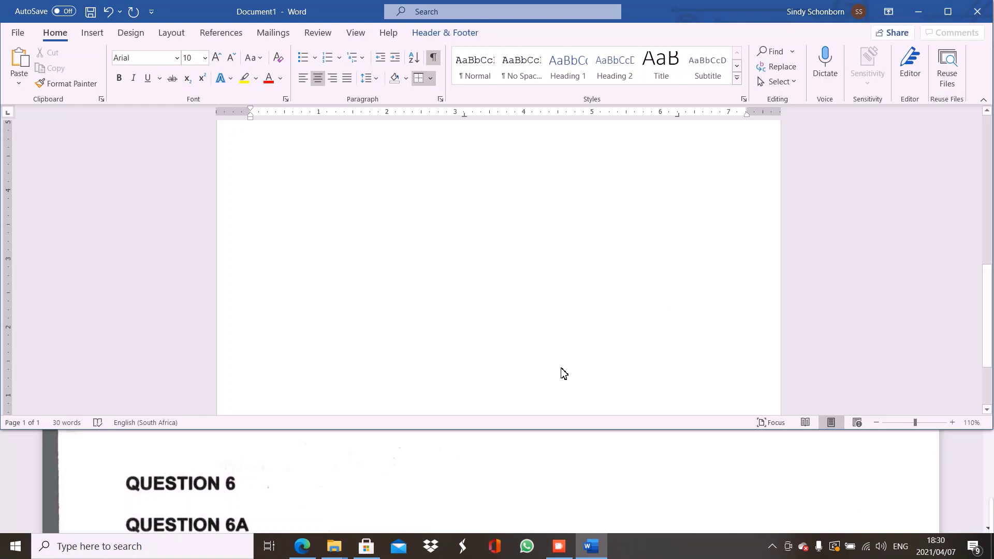
Arrange the exam PDF and Word windows, scroll to the footer instructions (items 13–14), then minimize Edge
left_click(496, 474)
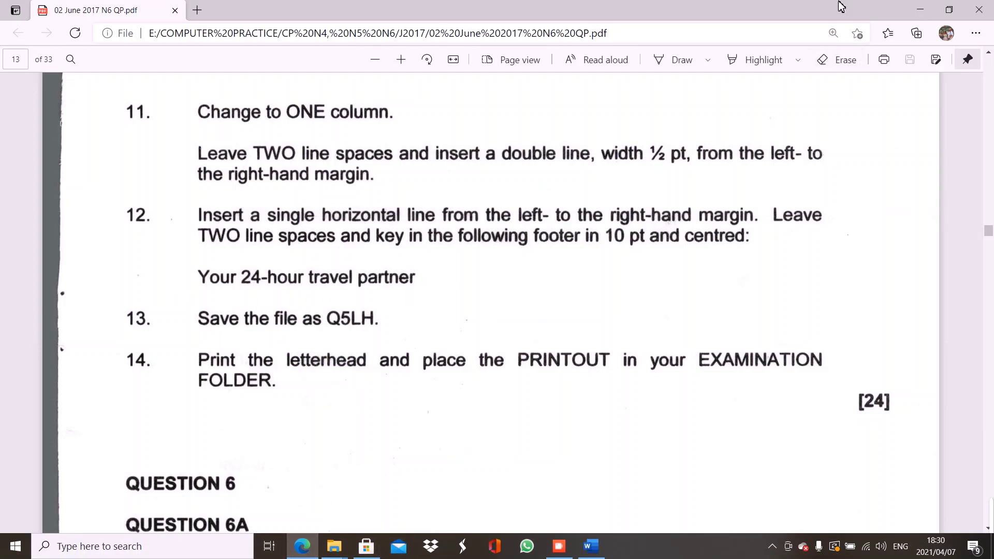
left_click(950, 10)
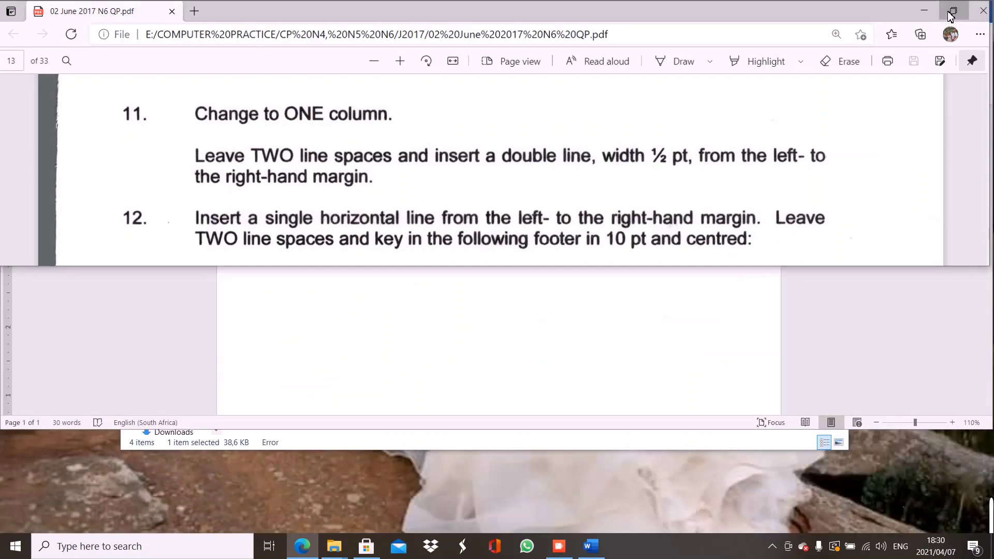
left_click(577, 337)
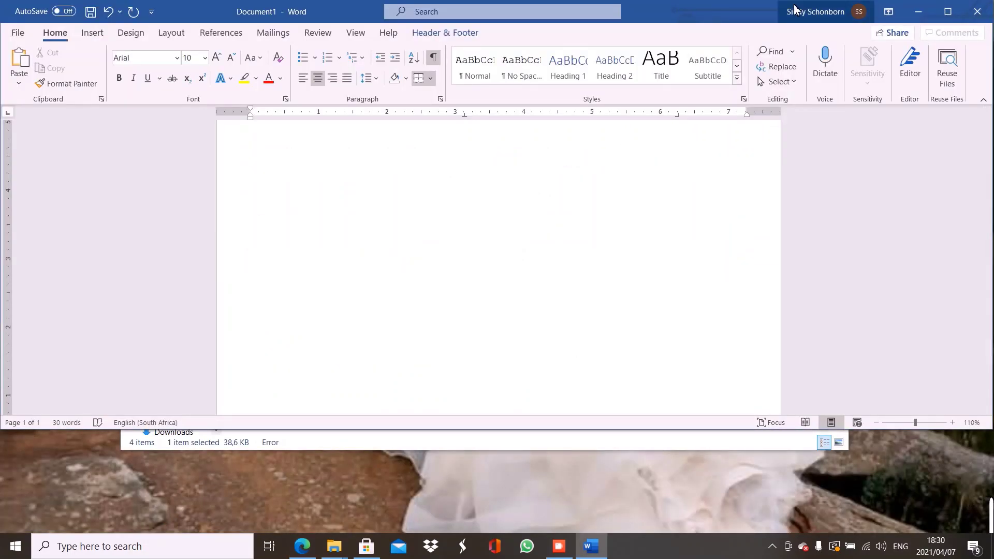
left_click_drag(736, 10, 731, 119)
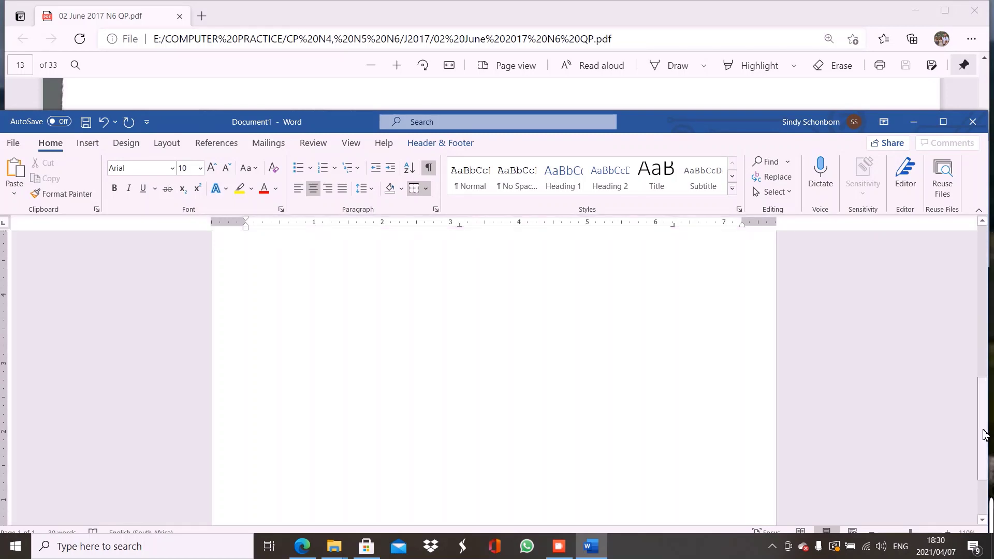
left_click_drag(983, 428, 981, 473)
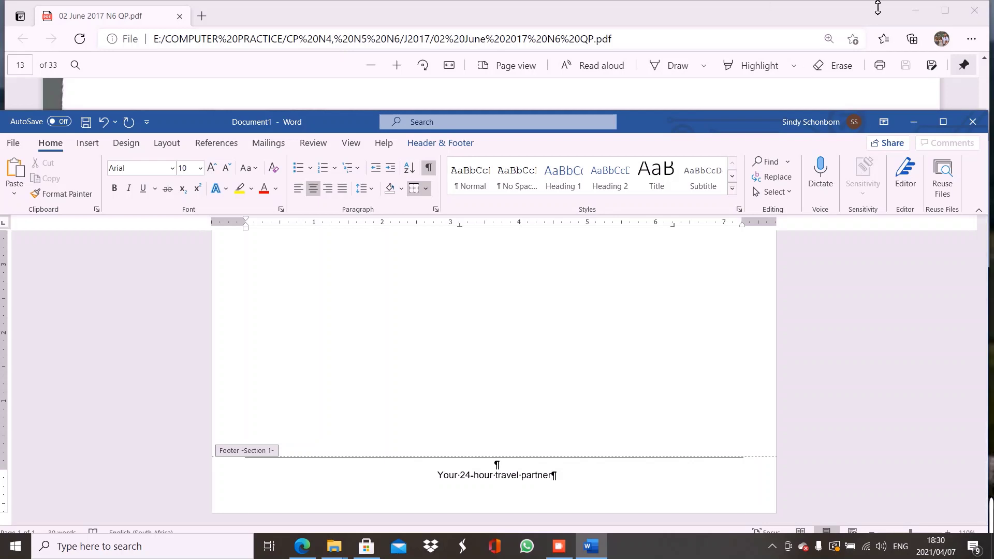
left_click(771, 10)
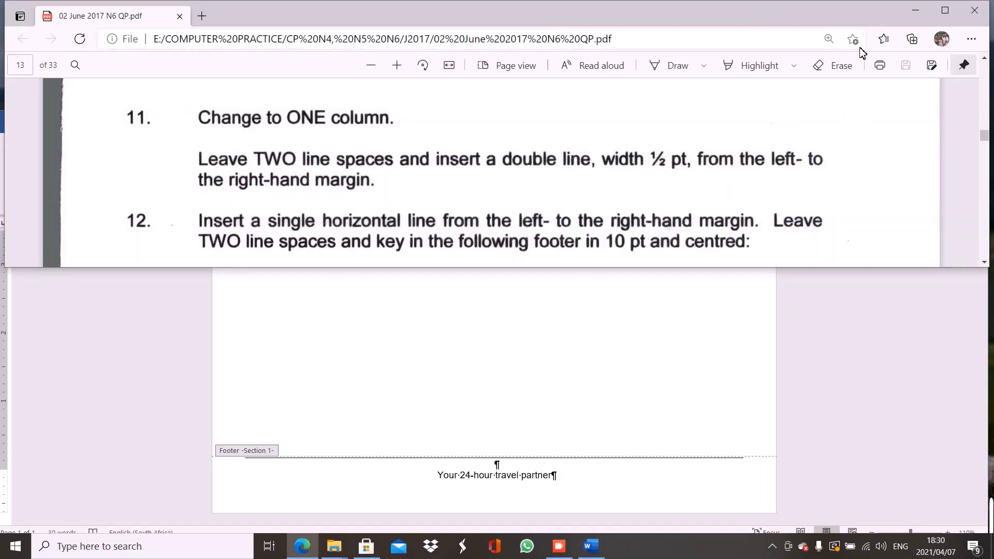
scroll(984, 269, "down", 3)
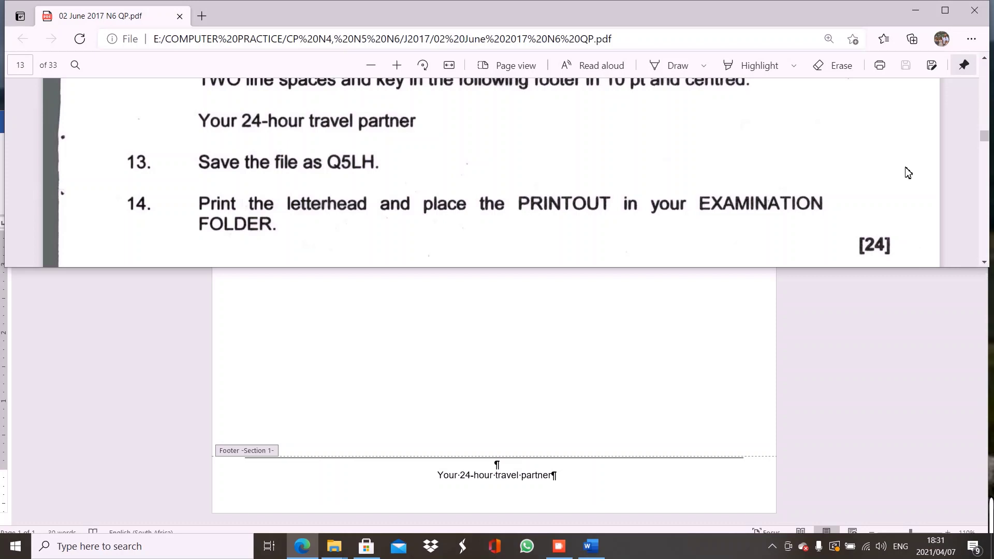
left_click(915, 10)
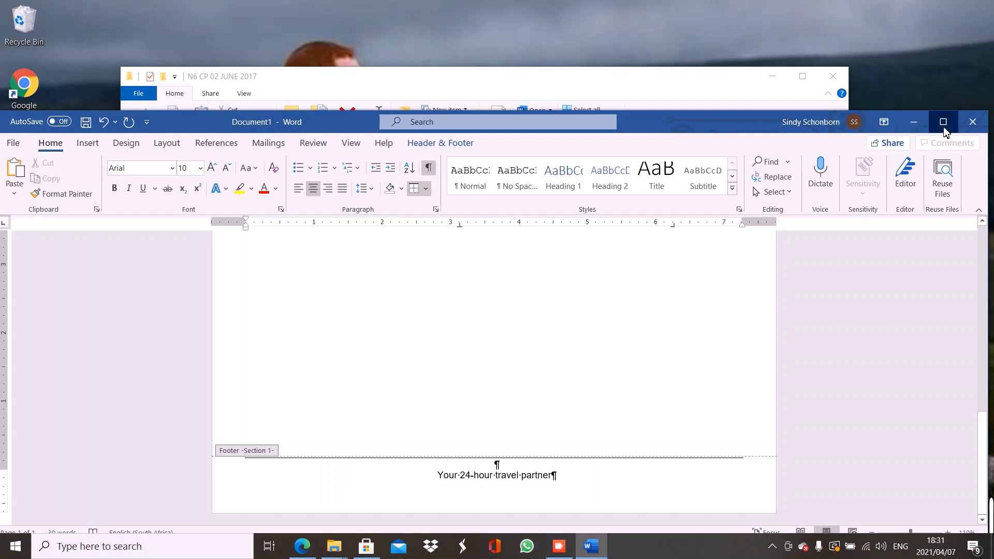
Maximize Word and scroll to the top to review the AA TOURING COMPANY heading and three columns
left_click(943, 123)
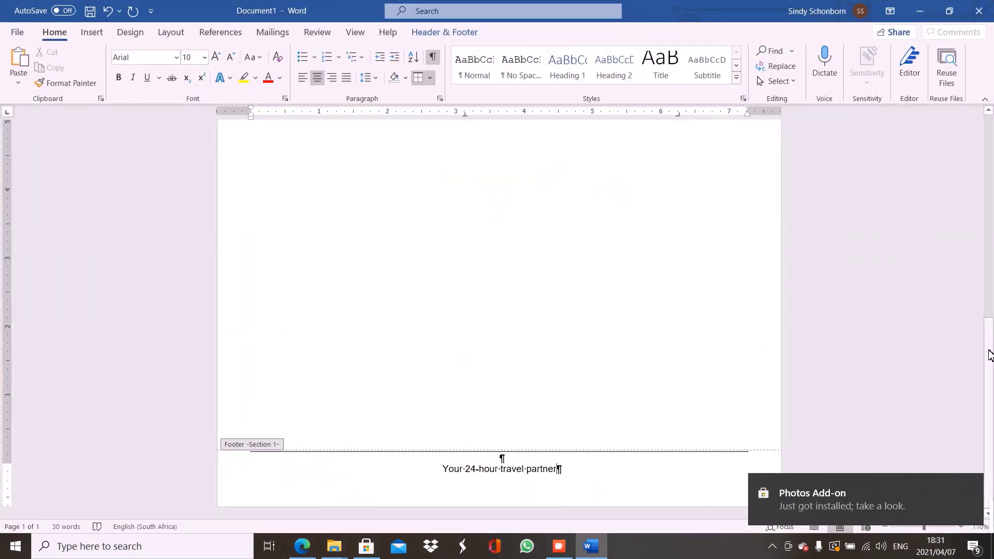
left_click_drag(991, 356, 987, 158)
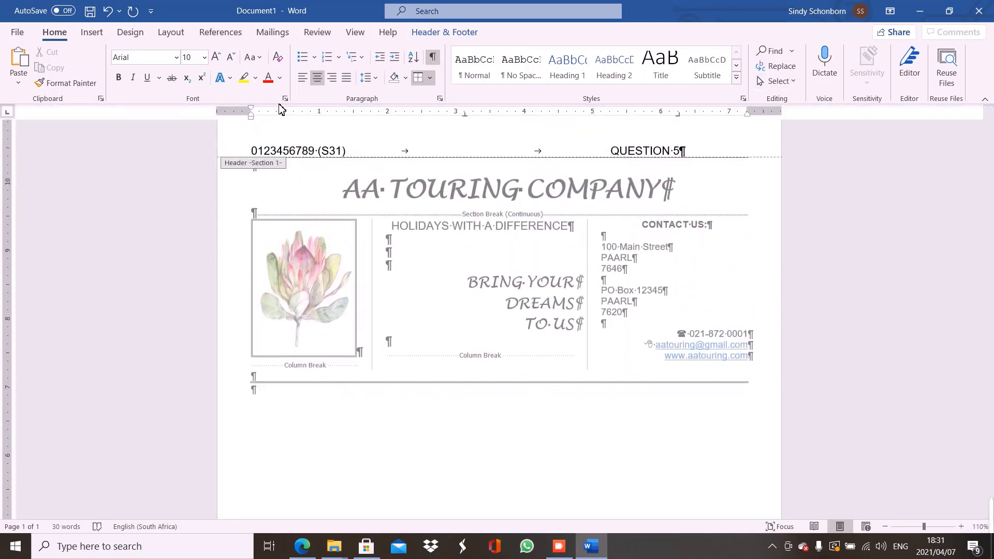